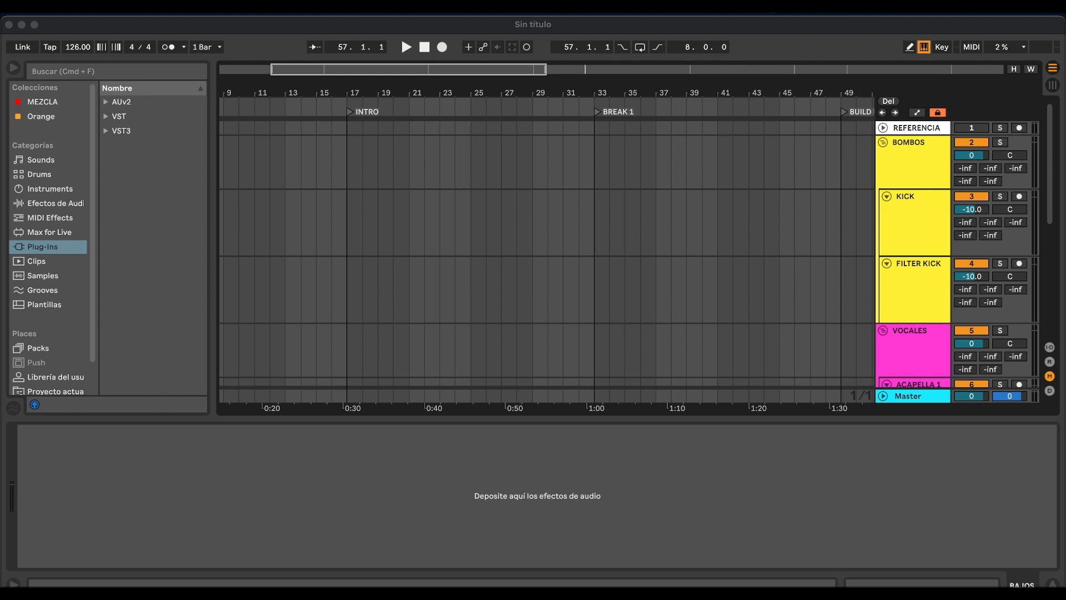
- Switch to Splice and list all samples of the Vocals instrument category in random order
key(super+Tab)
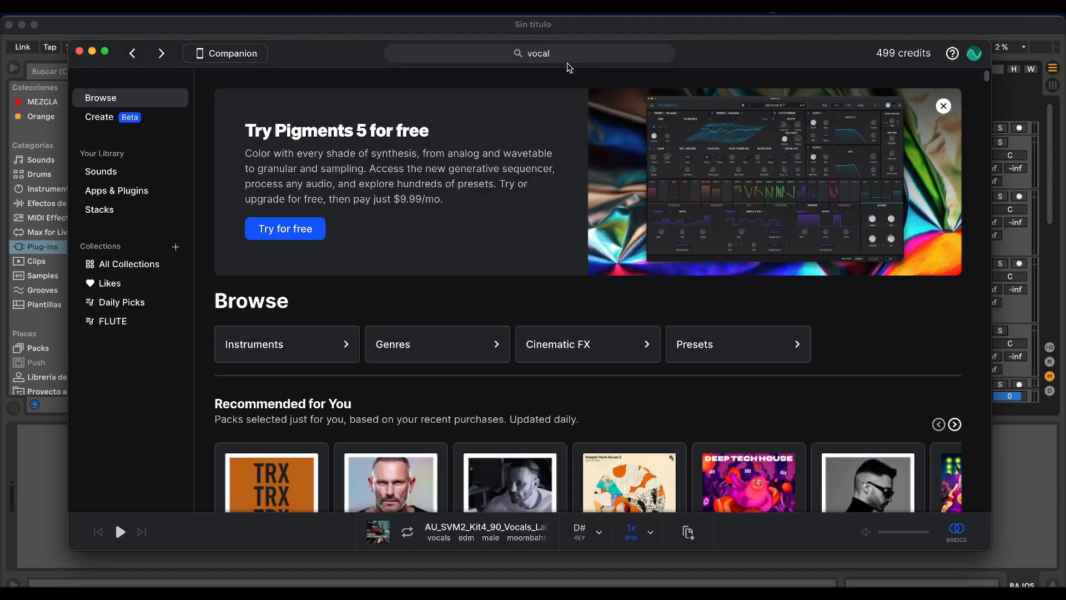
click(570, 61)
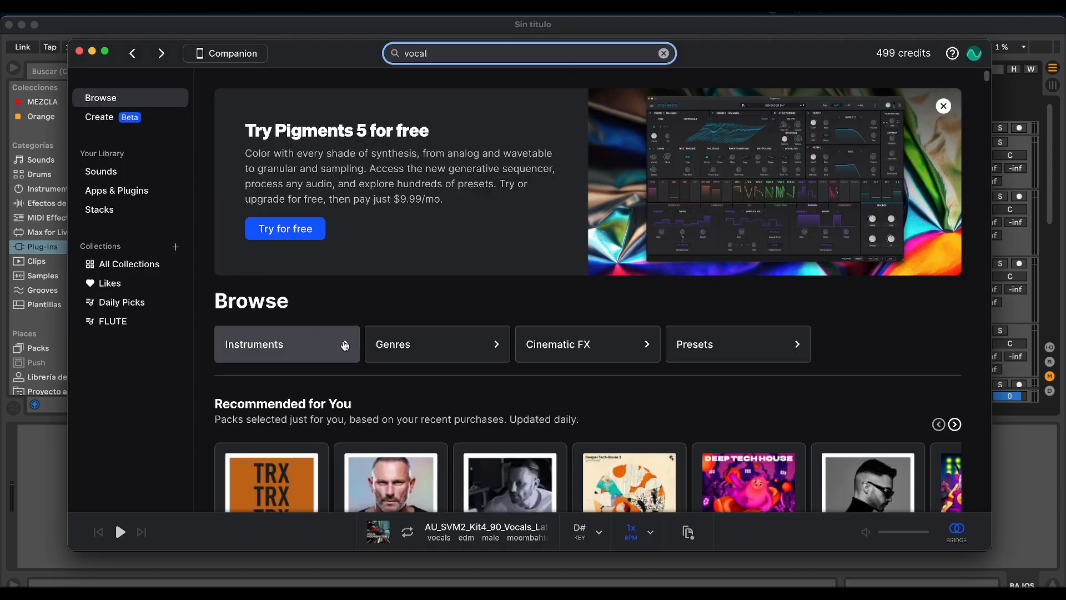
click(342, 344)
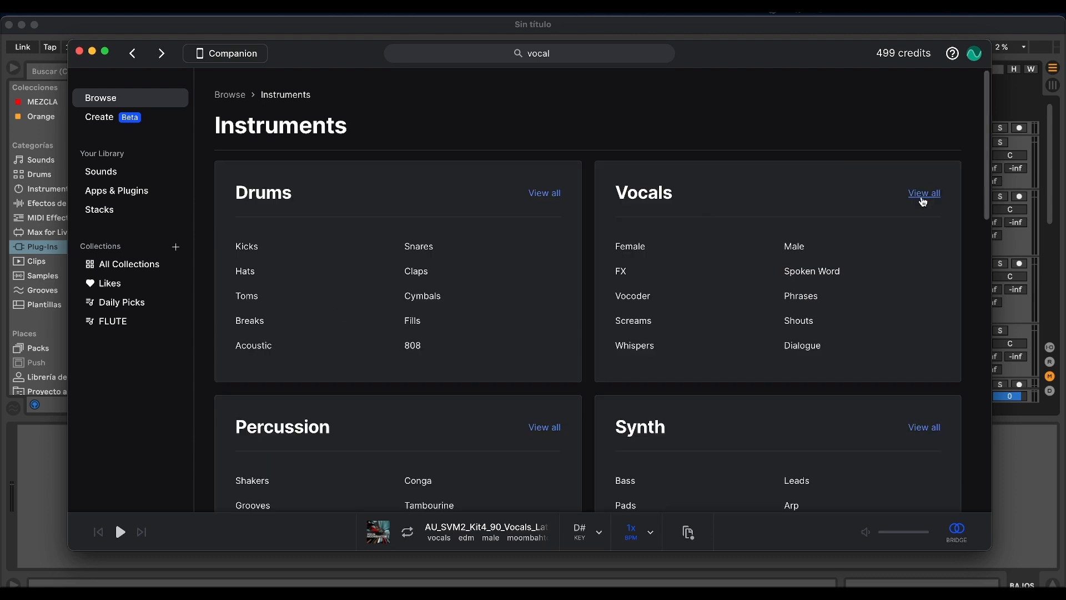
click(923, 195)
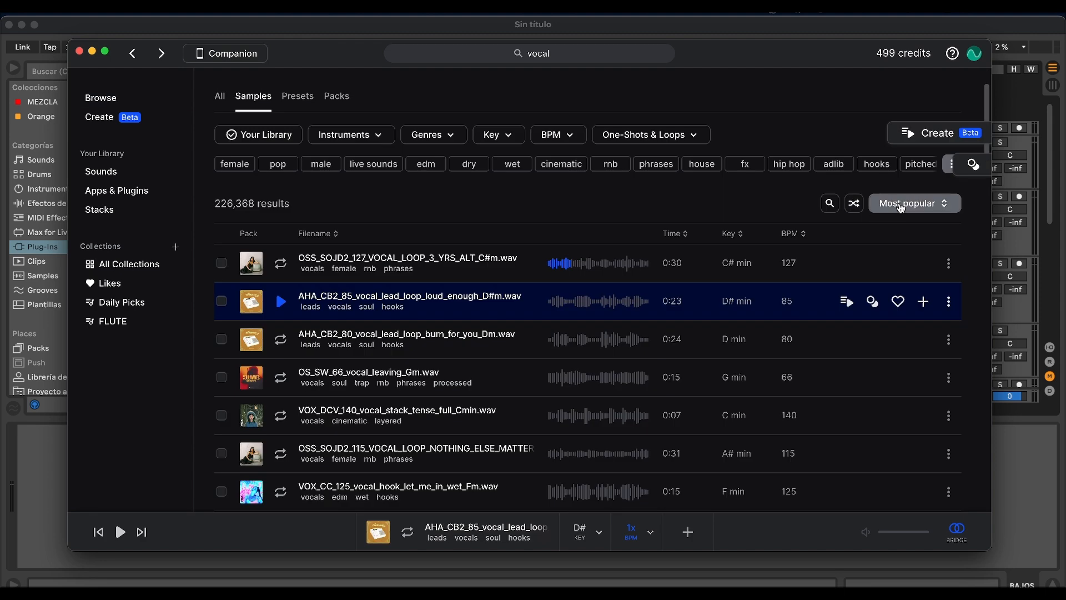
click(893, 205)
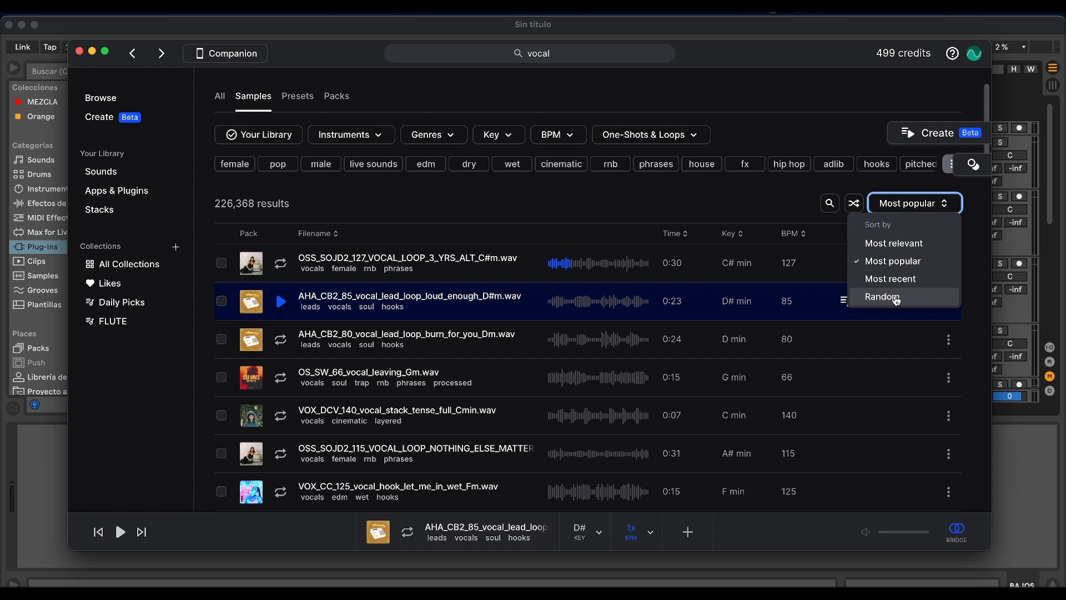
click(896, 297)
- Preview the DECAP_124_vocal_loop_no_cap_high_energy_sped_up_rap.wav sample and add it to the library
click(280, 333)
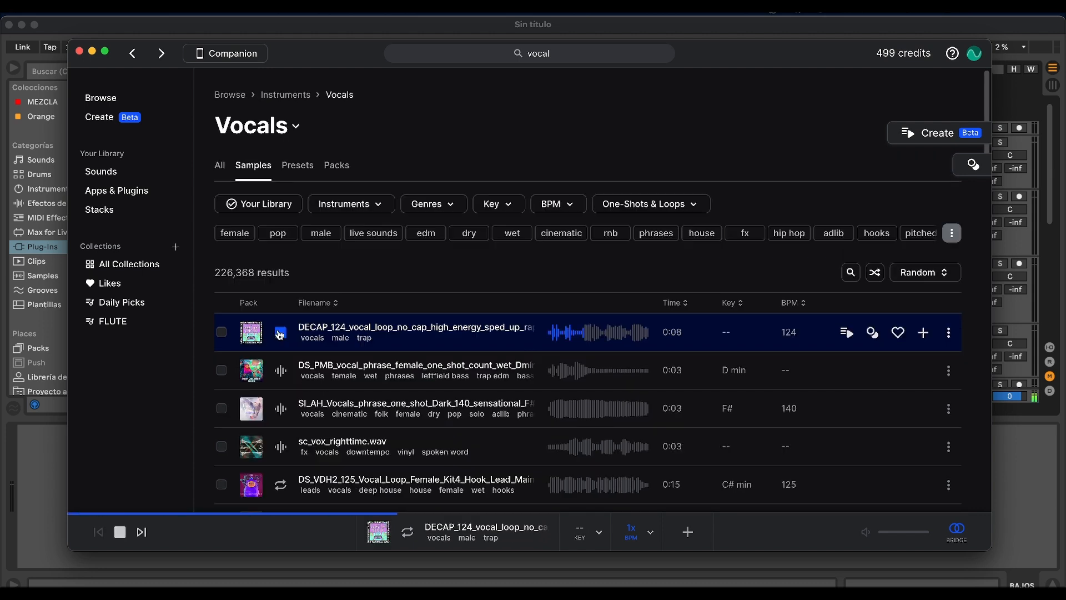
scroll(309, 364, down, 1)
click(280, 307)
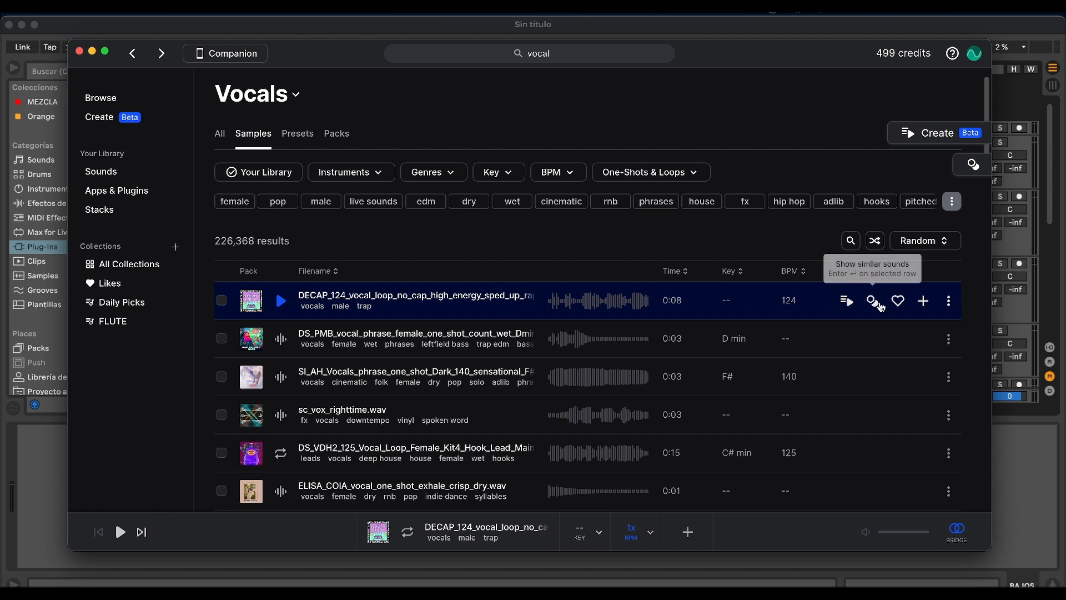
click(924, 303)
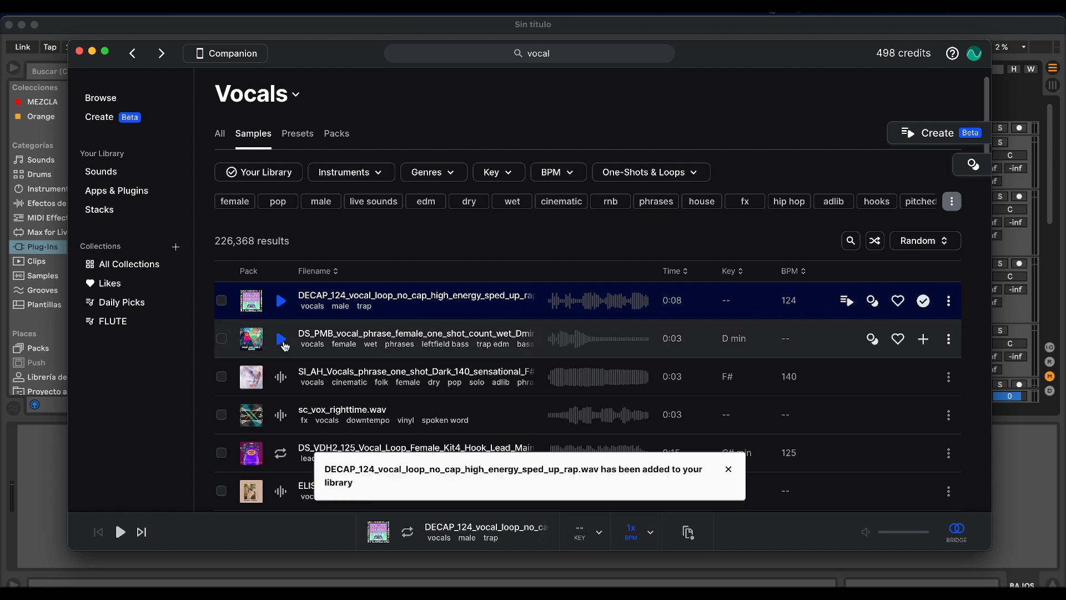
- Audition the vocal samples one after another from DS_PMB_vocal_phrase_female_one_shot_count_wet to BP_Vocal_Melody_One_Shot_01_PL.wav
click(281, 340)
key(Down)
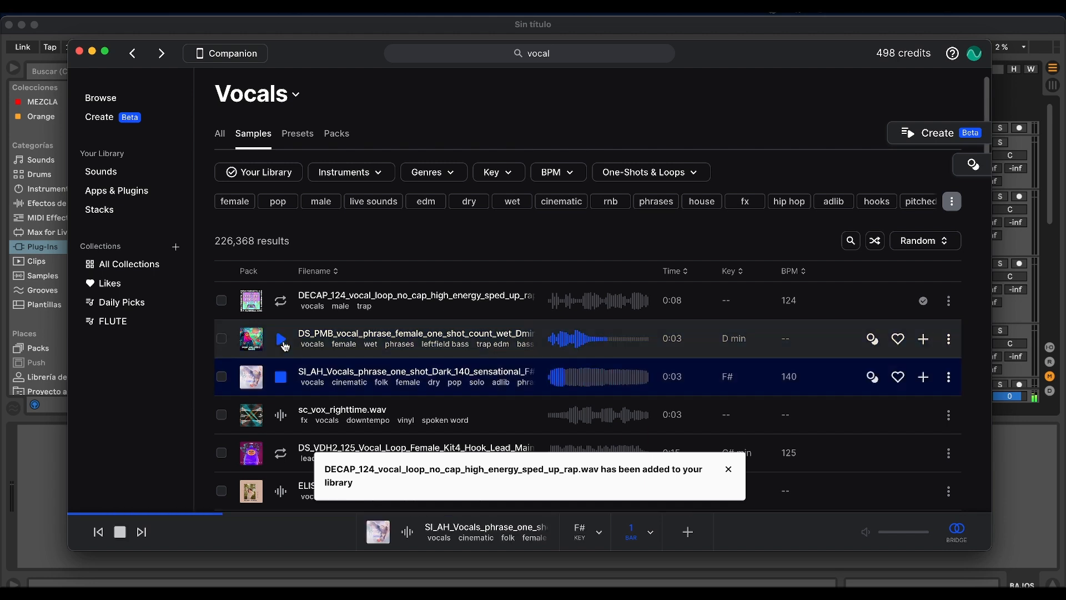
key(Down)
key(Down)
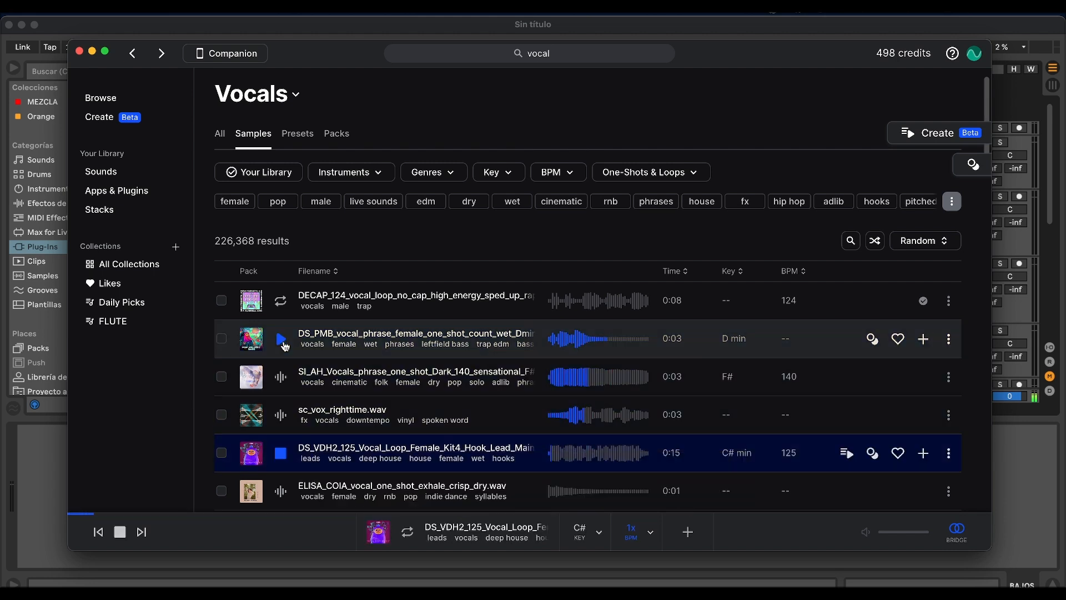
key(Down)
scroll(284, 346, down, 5)
key(Down)
key(Down)
key(Down)
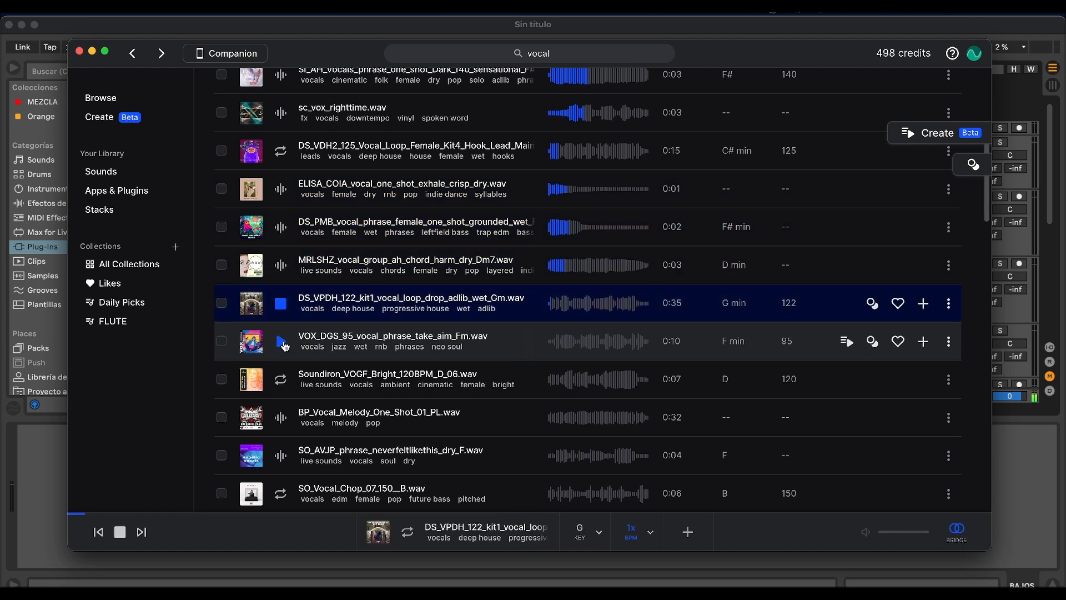
key(Down)
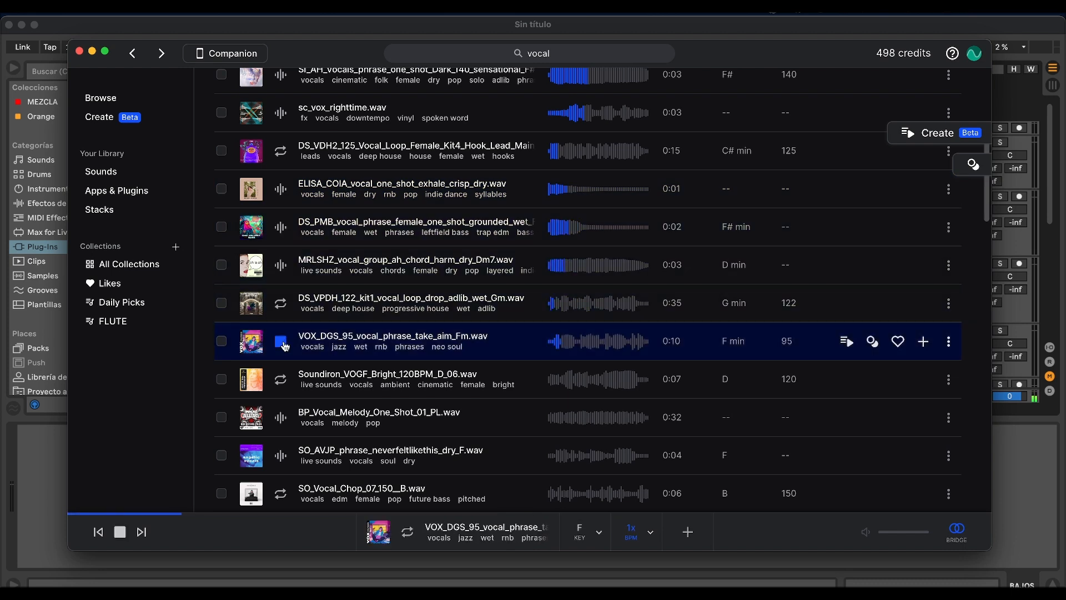
key(Down)
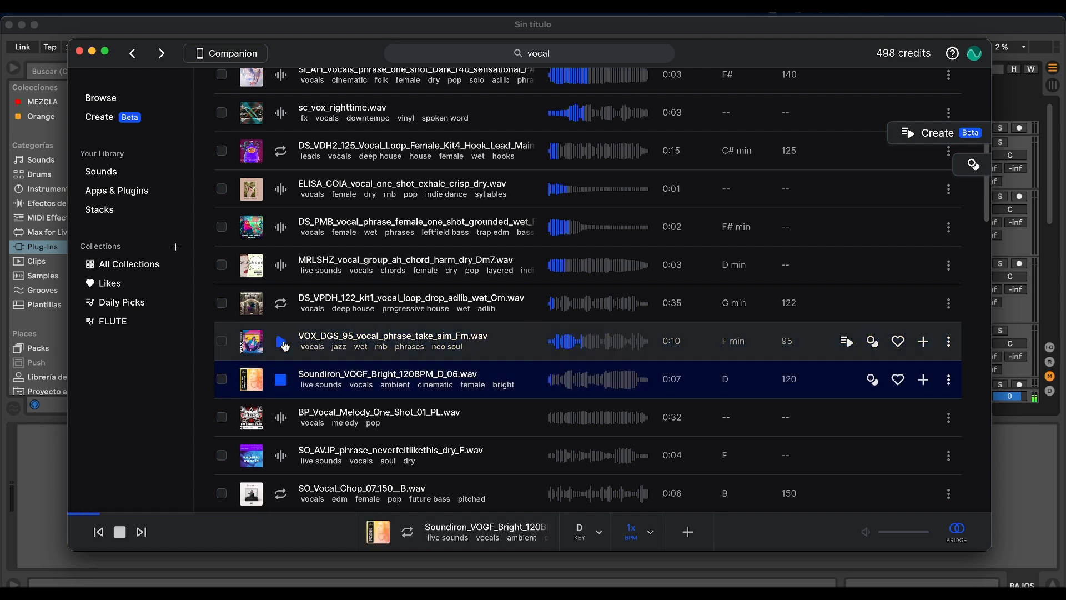
key(Down)
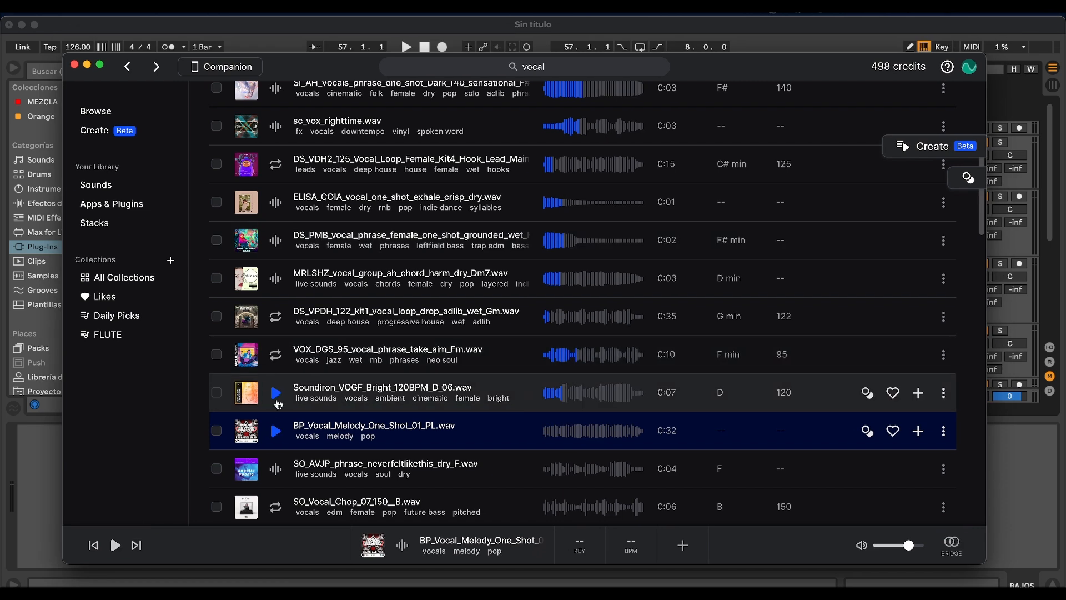
- Replay Soundiron_VOGF_Bright_120BPM_D_06.wav and audition the following vocal samples down to 91V_GO_vocal_adlib_eh_oh_wet_G.wav
click(270, 404)
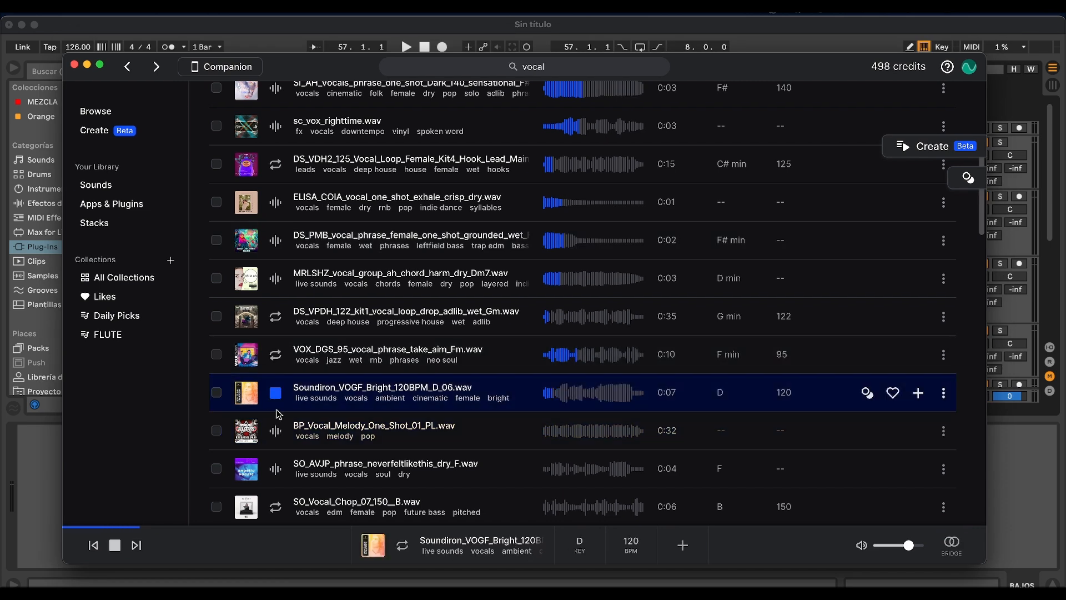
key(Down)
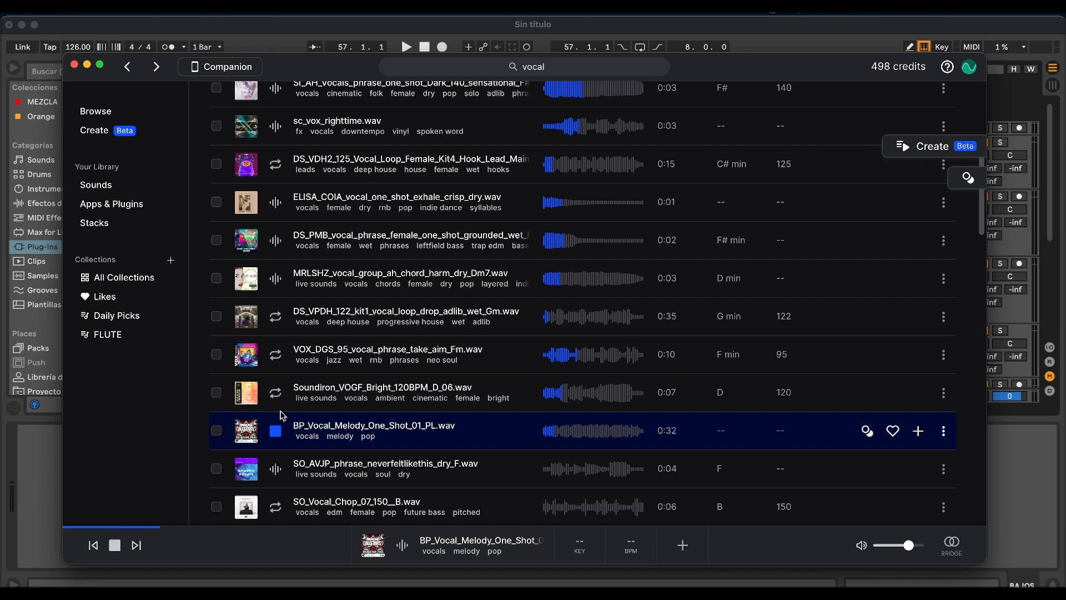
key(space)
scroll(280, 422, down, 1)
click(276, 431)
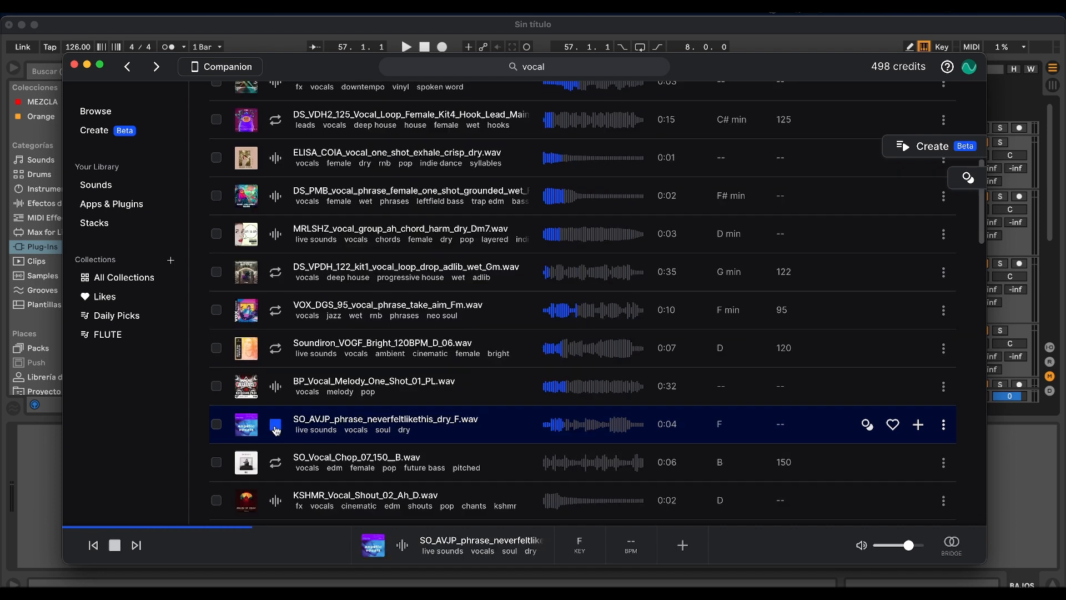
key(Down)
key(Down)
key(Down)
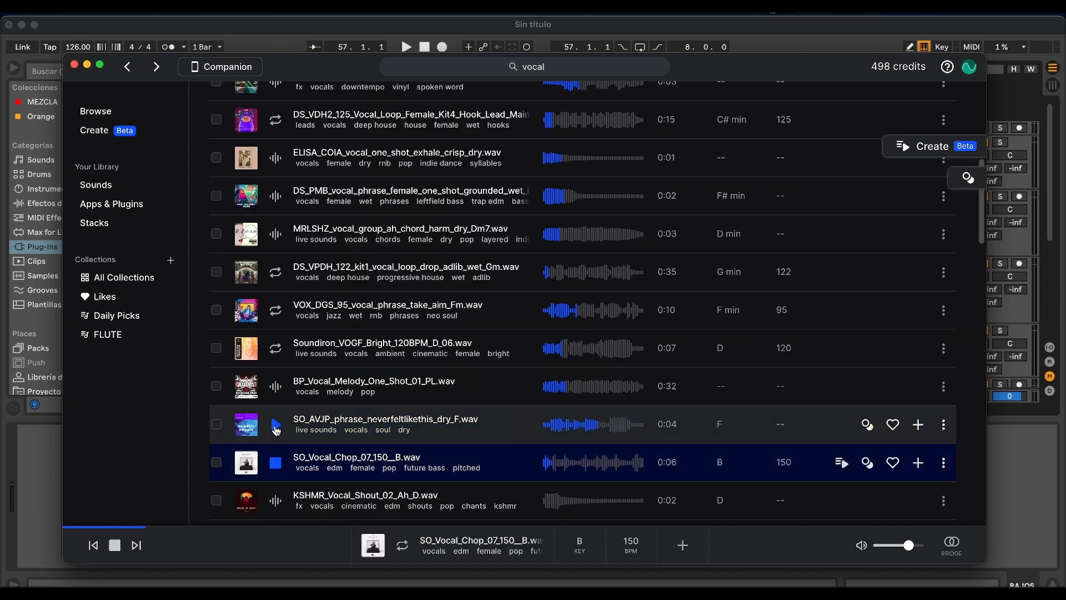
key(Down)
key(Down)
key(Down)
key(Down)
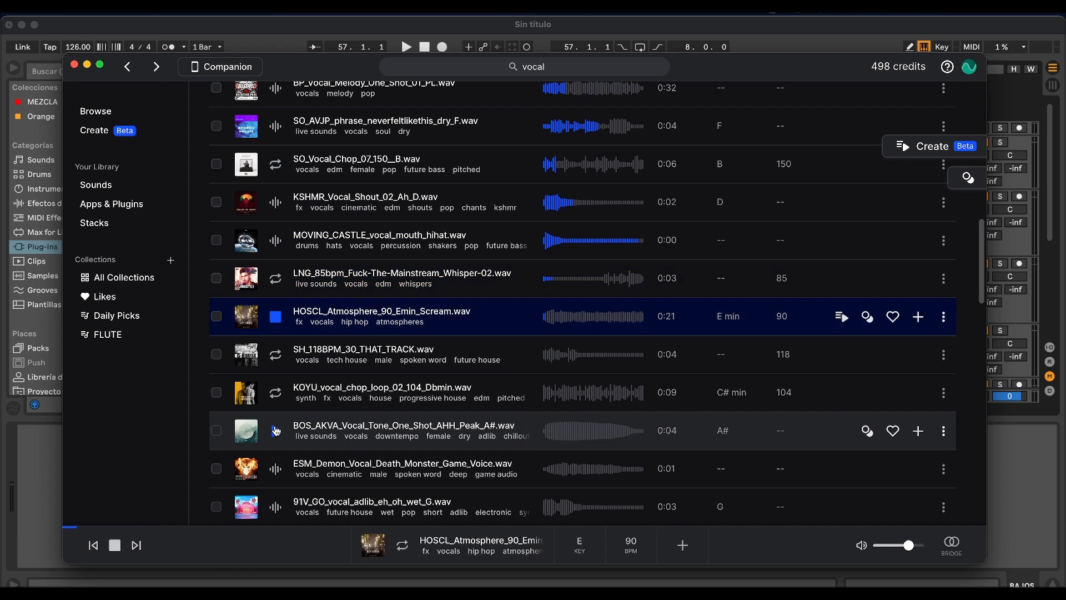
key(Up)
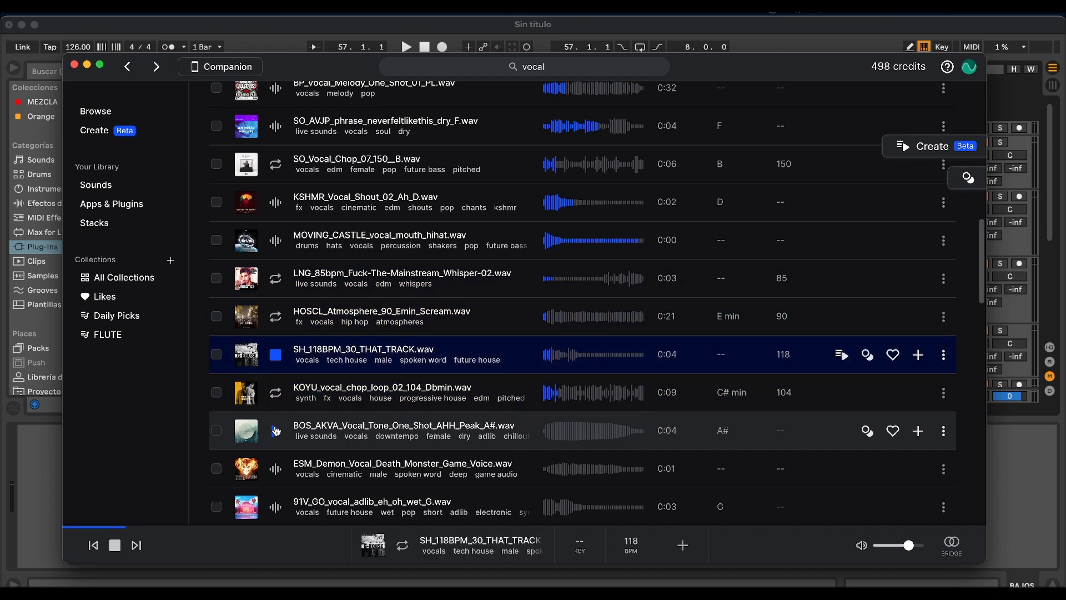
key(Down)
key(Down)
key(Down)
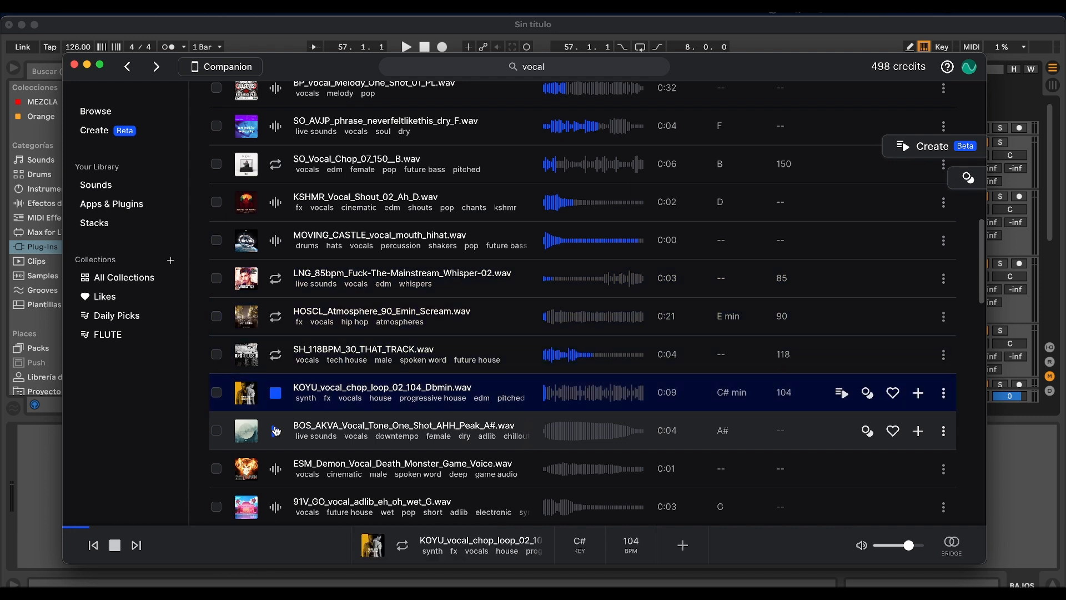
key(Down)
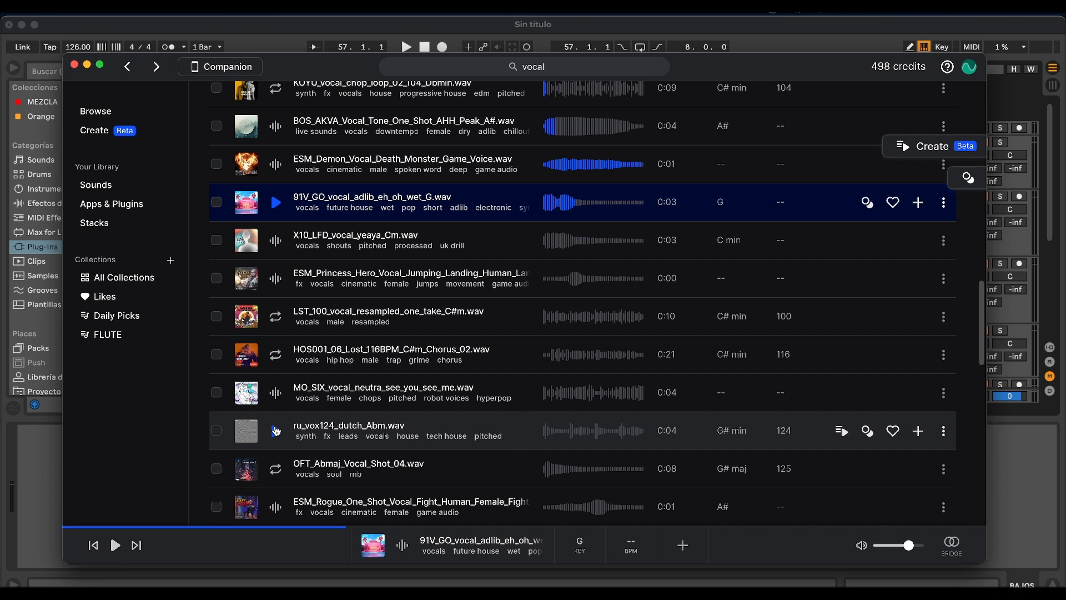
- Filter the vocal samples by the tech house genre
scroll(472, 328, up, 10)
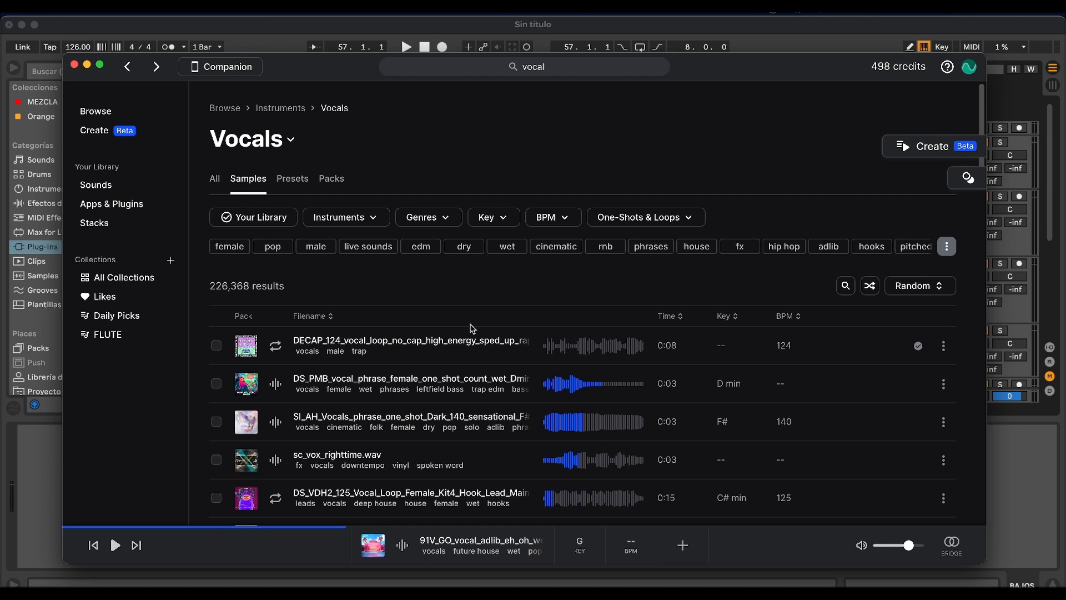
click(443, 217)
click(452, 419)
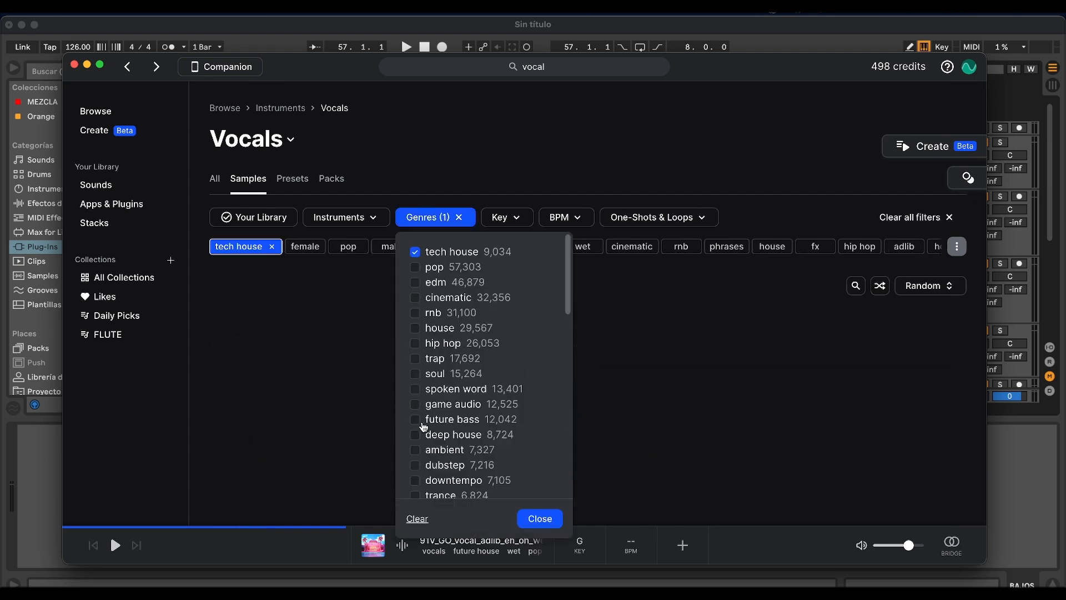
key(Escape)
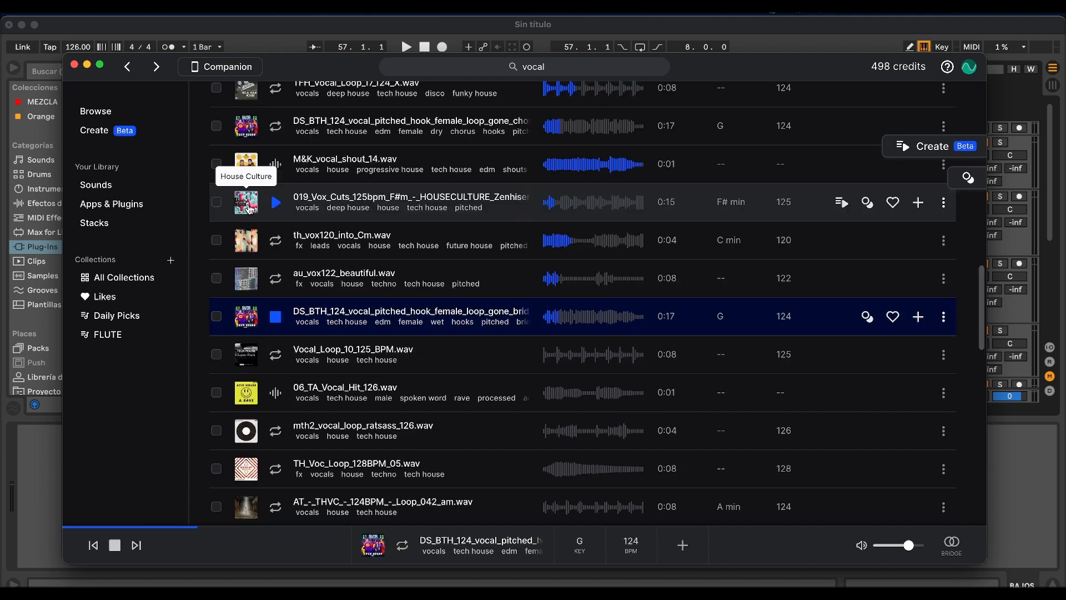
- Audition the tech house vocals one by one, through to the DS_VOLAC_125_vocal_hook_female_loop_personal_bridge_stack_wet_F#min.wav sample
key(Down)
key(Down)
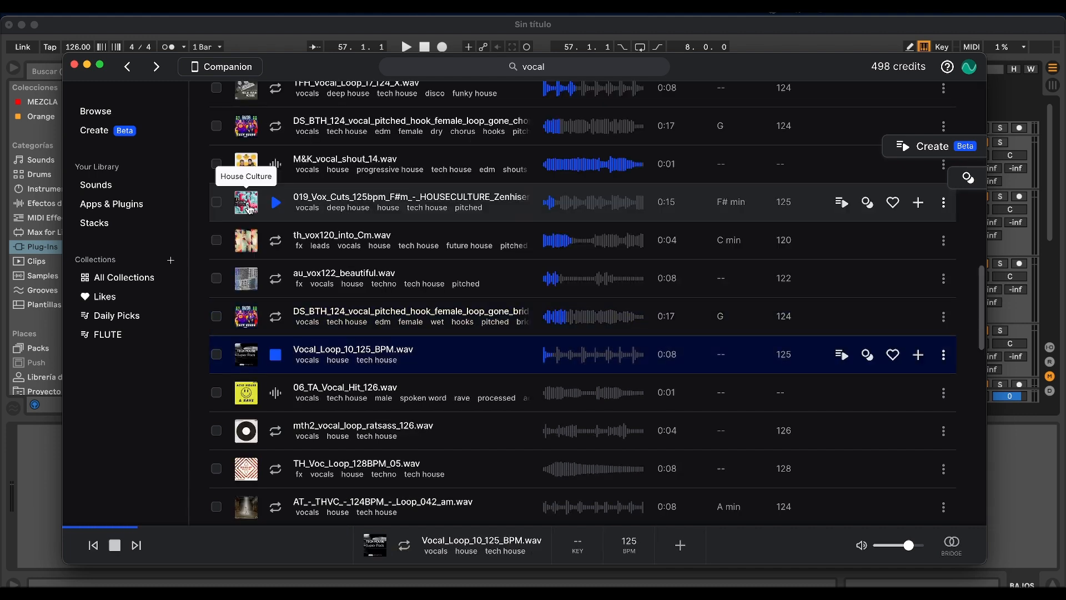
key(Up)
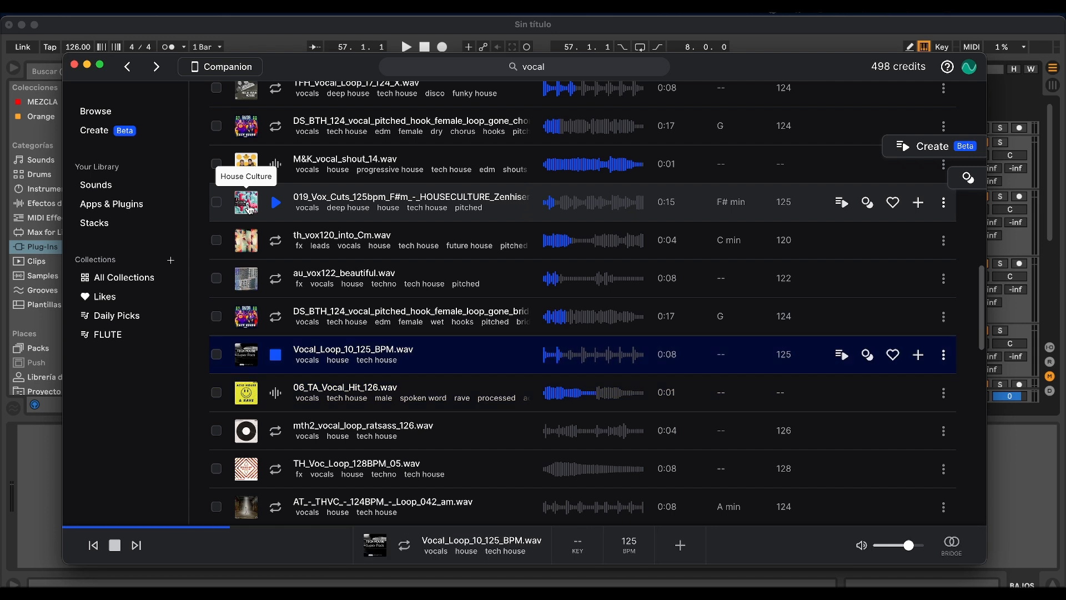
key(Down)
key(Down)
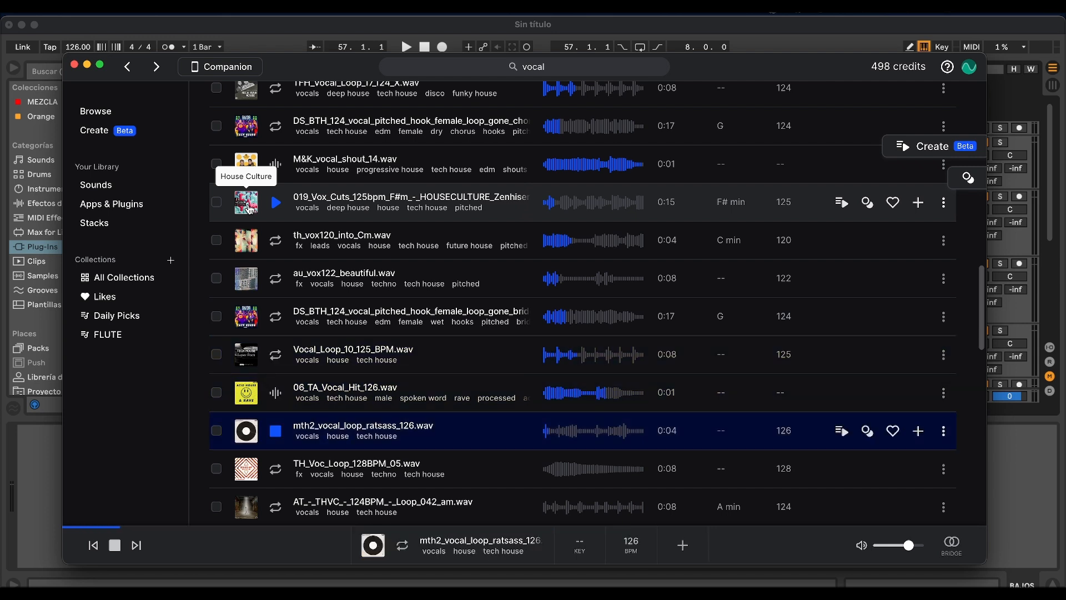
key(Down)
key(Down)
key(Down)
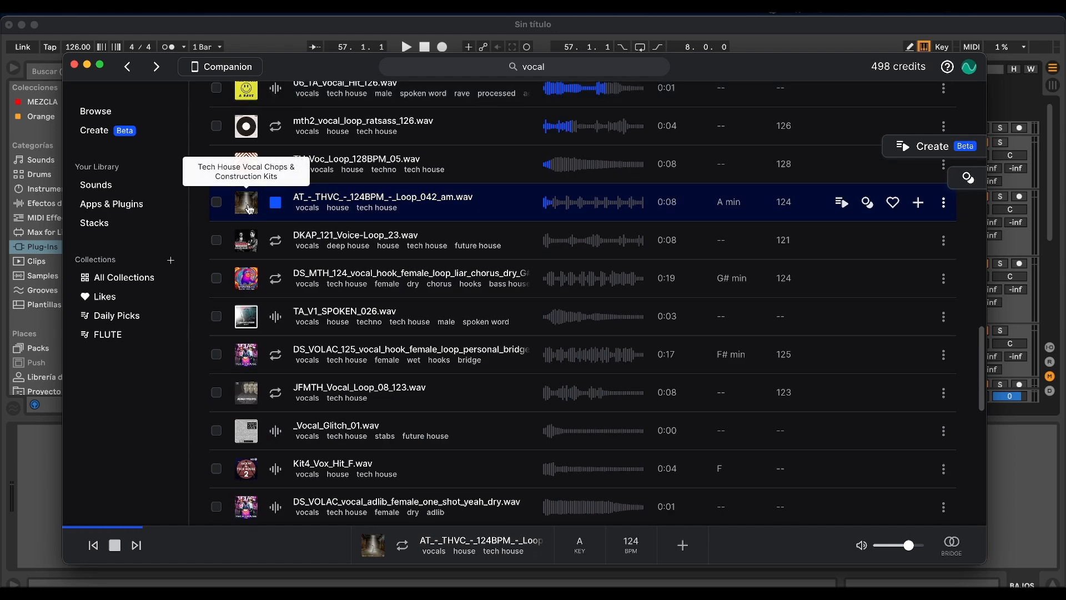
key(Down)
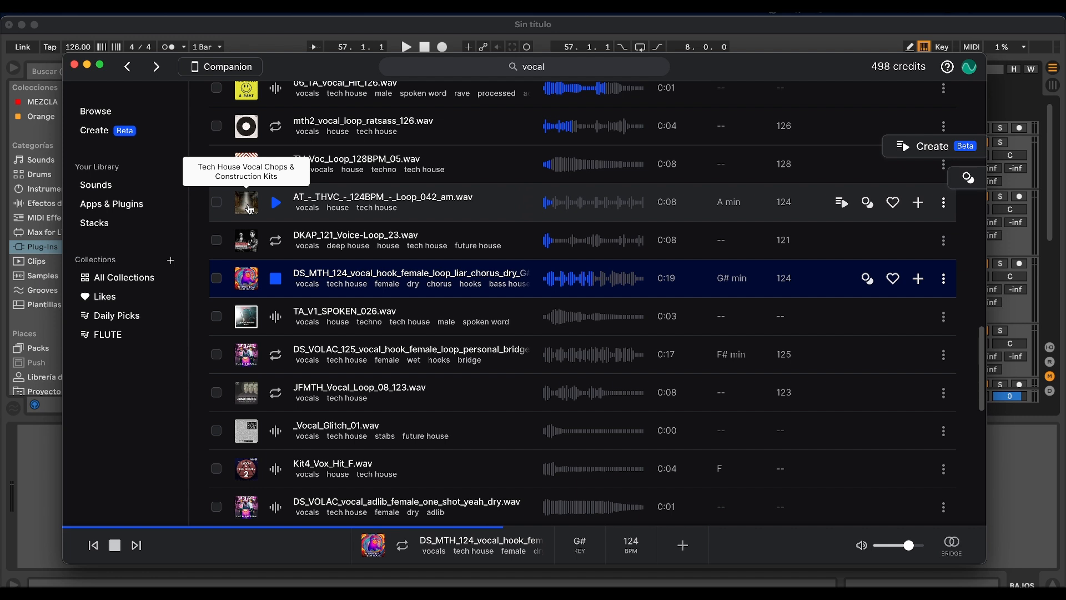
key(Down)
key(Down)
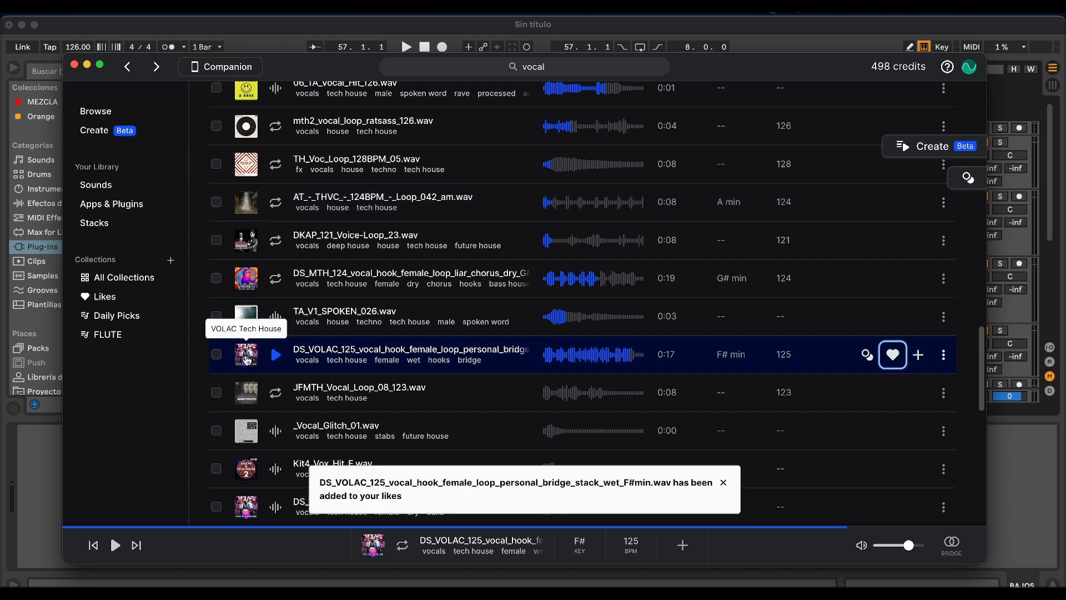
- Open the VOLAC Tech House pack from the vocal hook's row and preview its first sample, the dry personal bridge hook
click(247, 358)
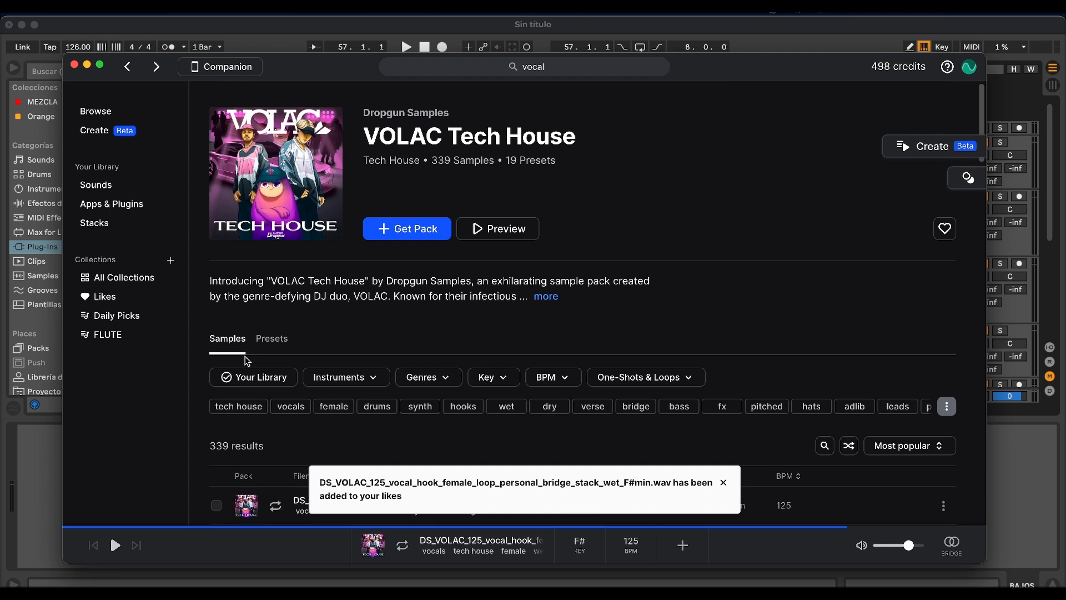
scroll(362, 338, down, 1)
scroll(362, 338, down, 4)
click(276, 285)
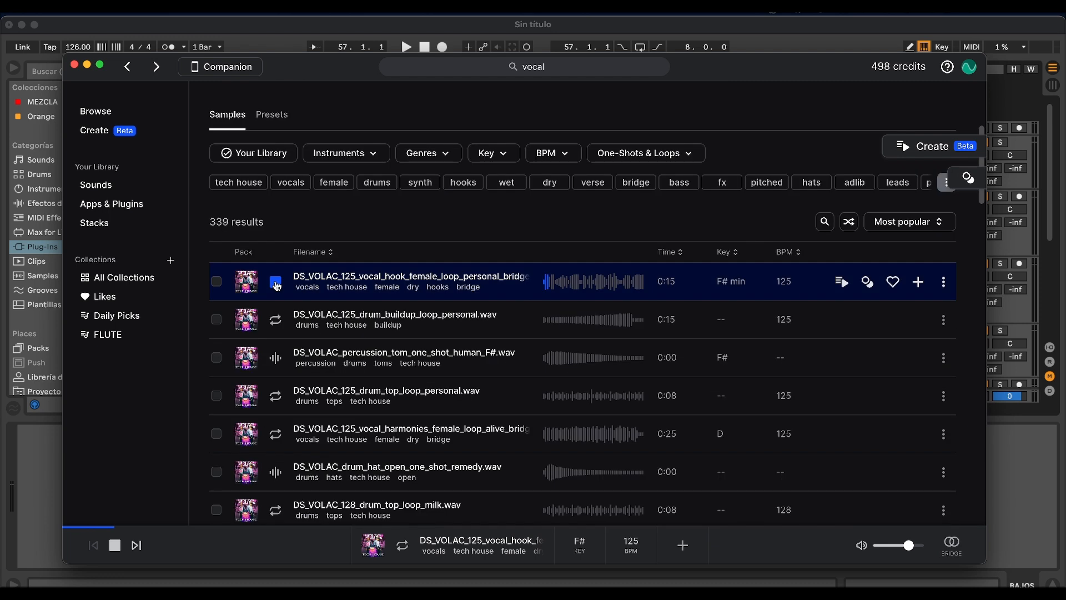
click(276, 284)
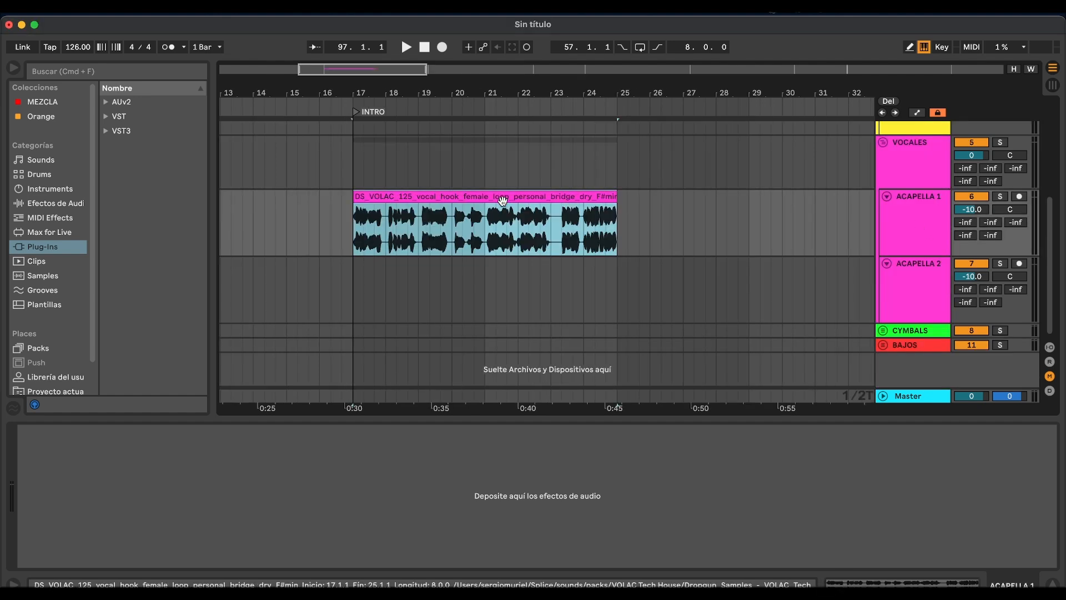
- Open the details of the vocal clip on ACAPELLA 1 and choose the Complex warp mode
double_click(465, 196)
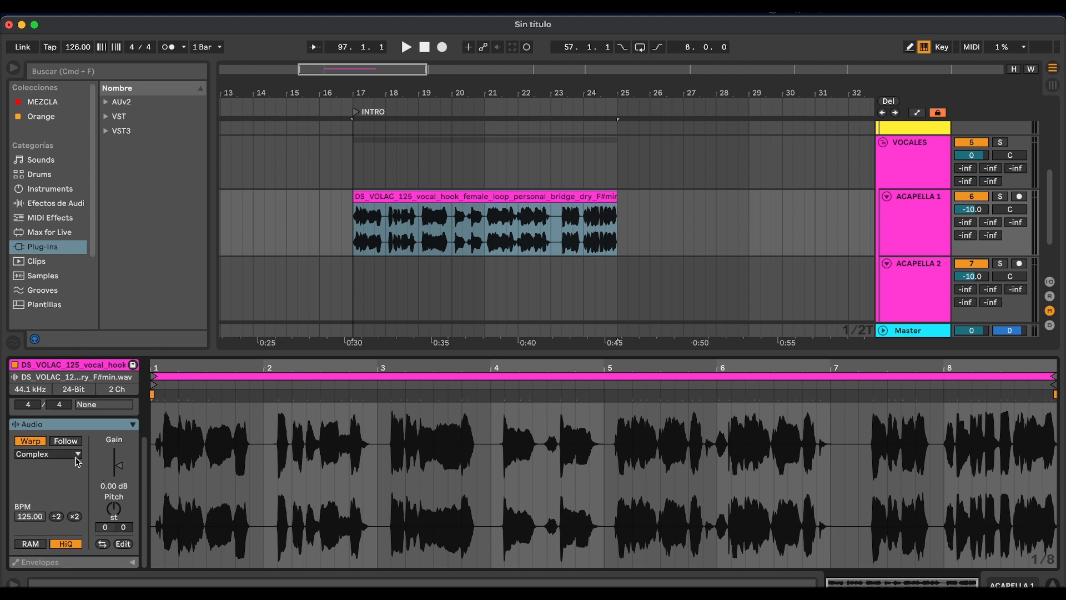
click(78, 455)
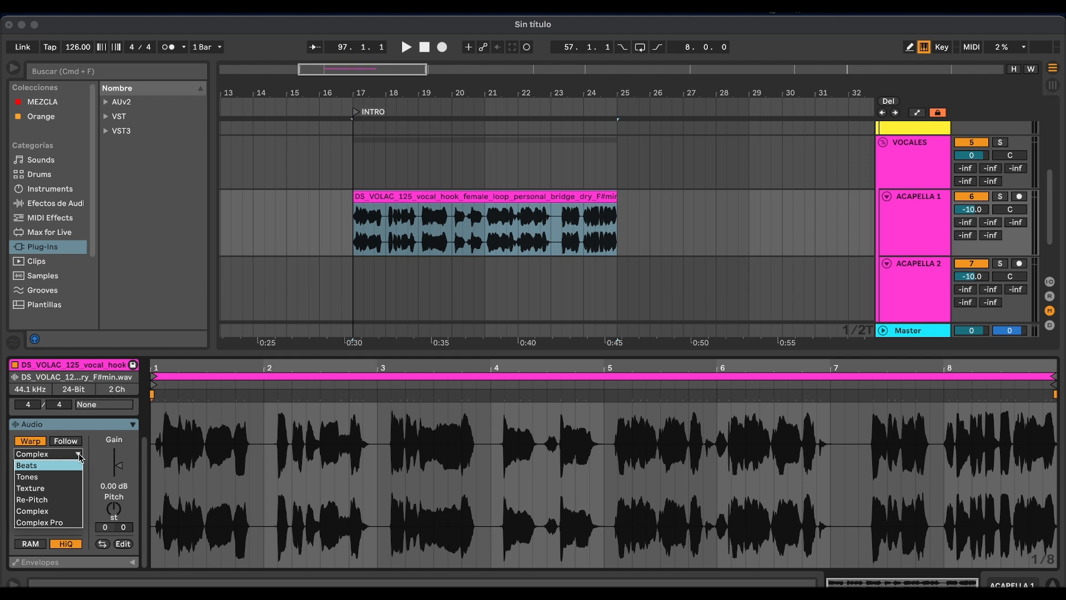
click(58, 513)
click(365, 232)
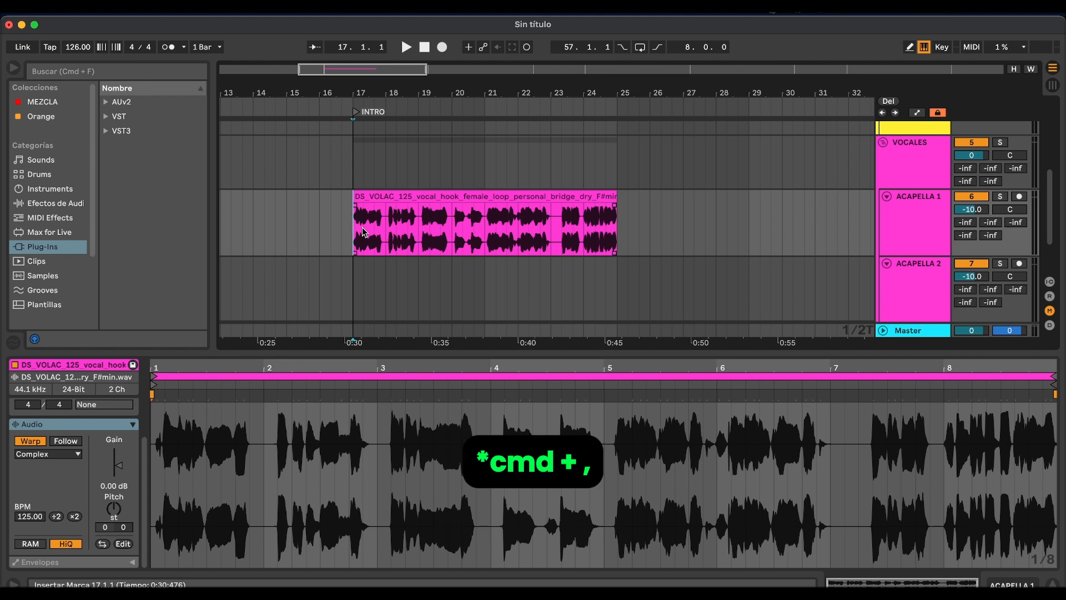
- Check the default warp mode and its options in the Record, Warp and Launch preferences
key(super+comma)
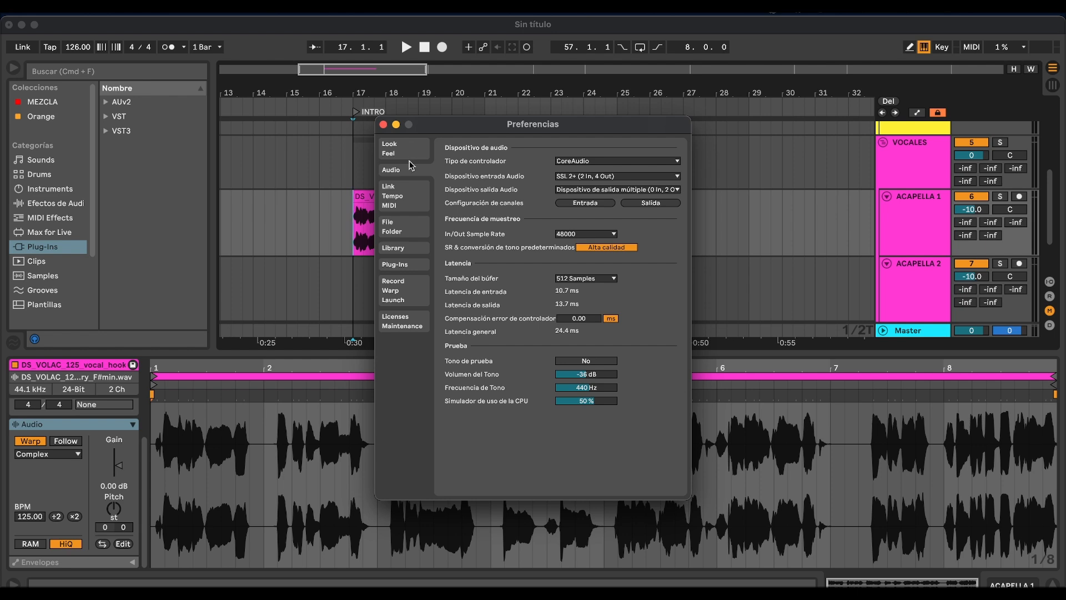
click(393, 297)
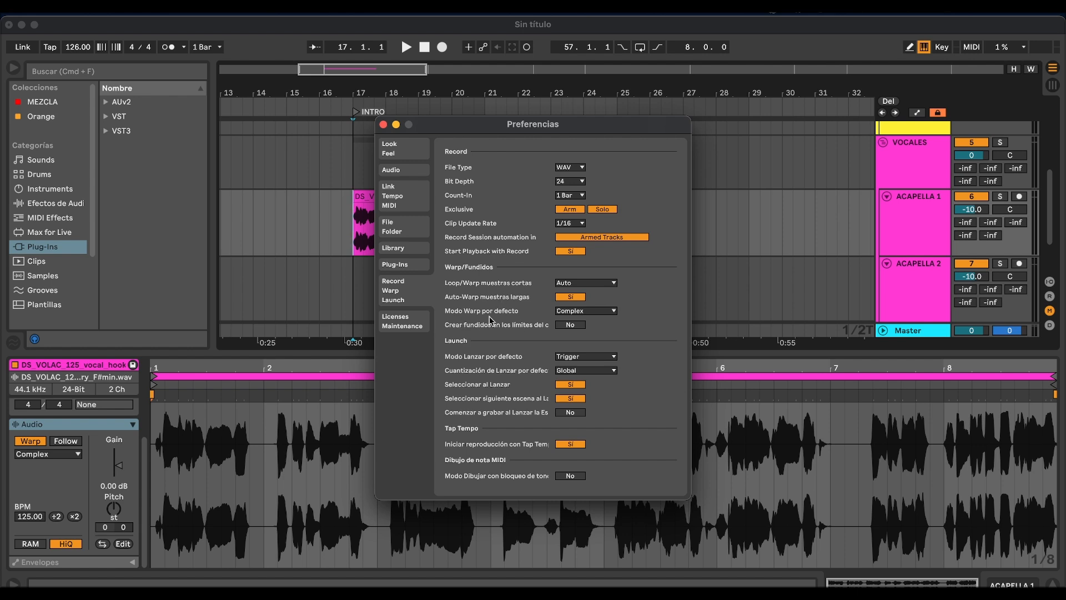
click(614, 312)
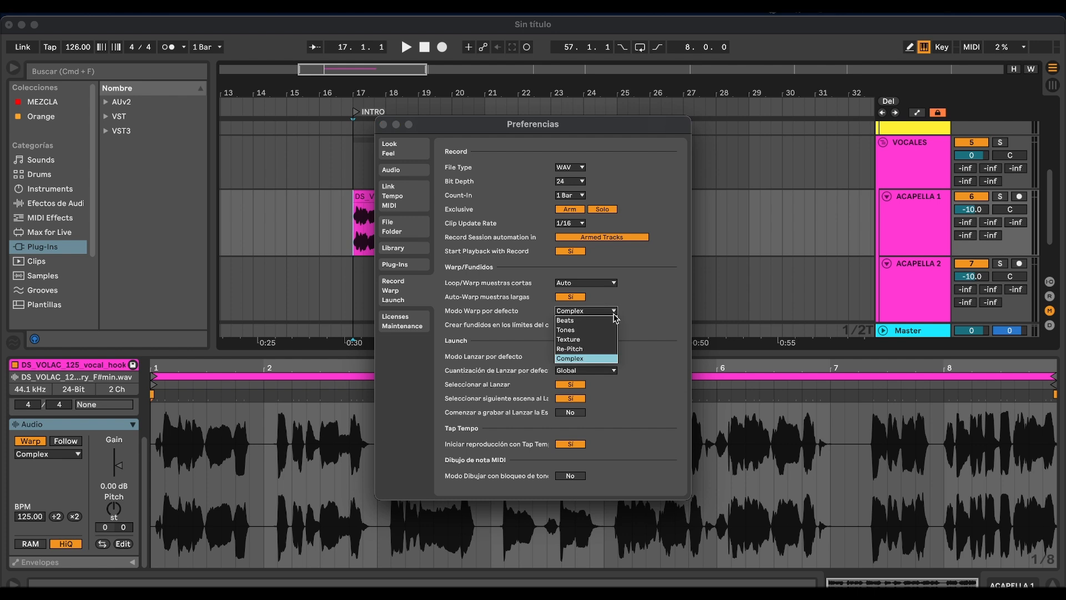
click(614, 314)
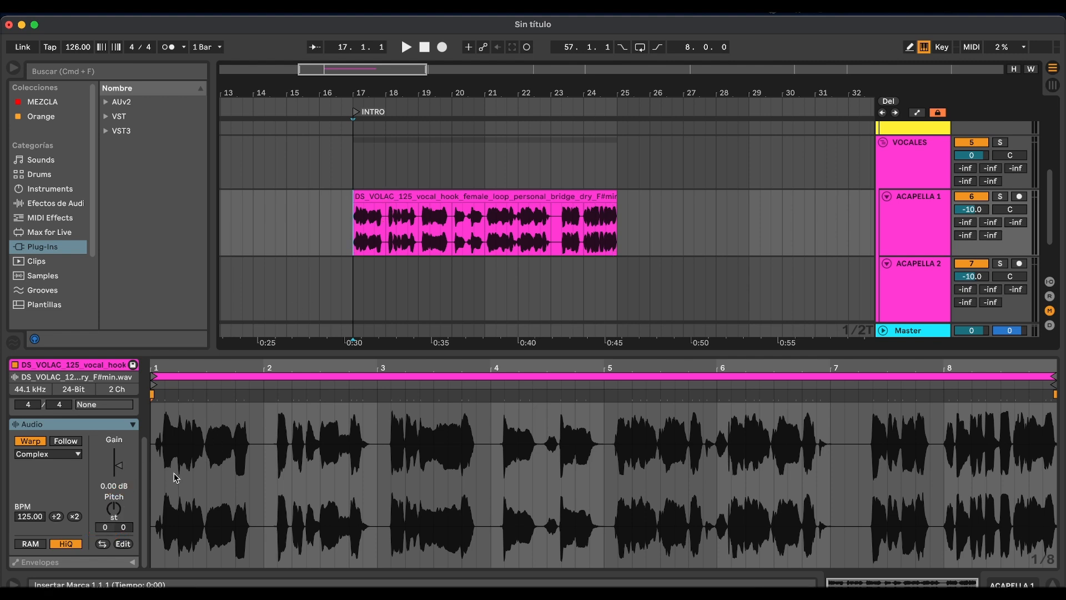
- Transpose the vocal clip down to -2 semitones, listening to the original and to each semitone change
key(space)
click(110, 518)
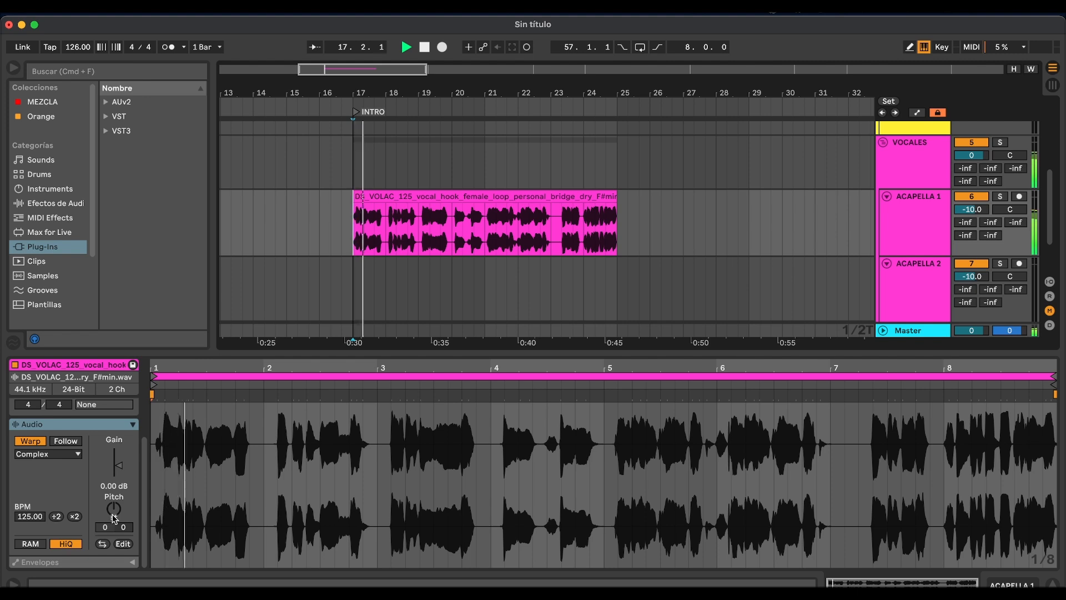
key(space)
drag(113, 515, 113, 521)
key(space)
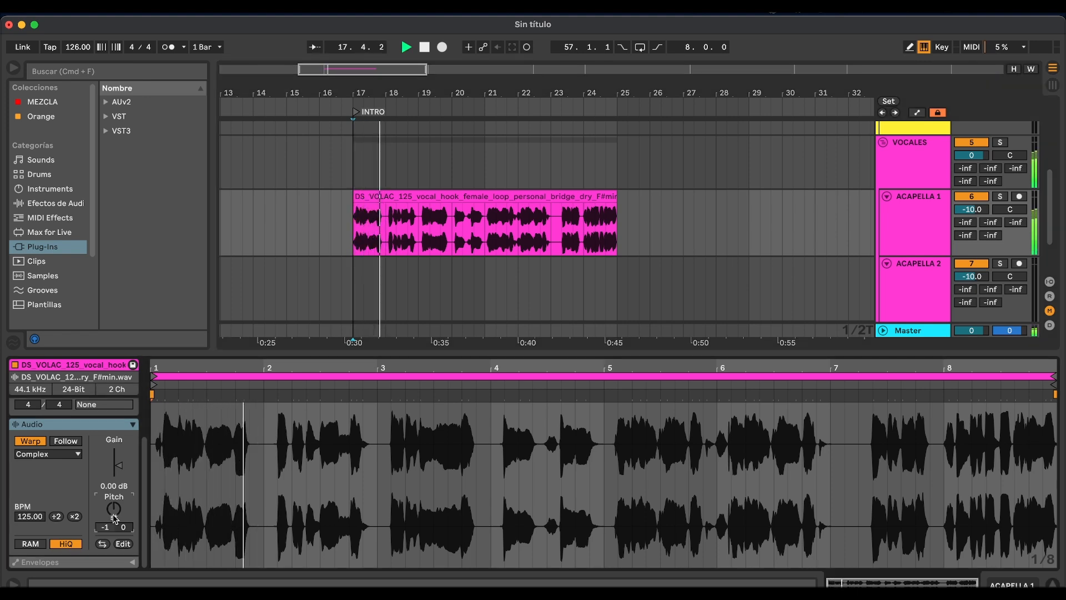
key(space)
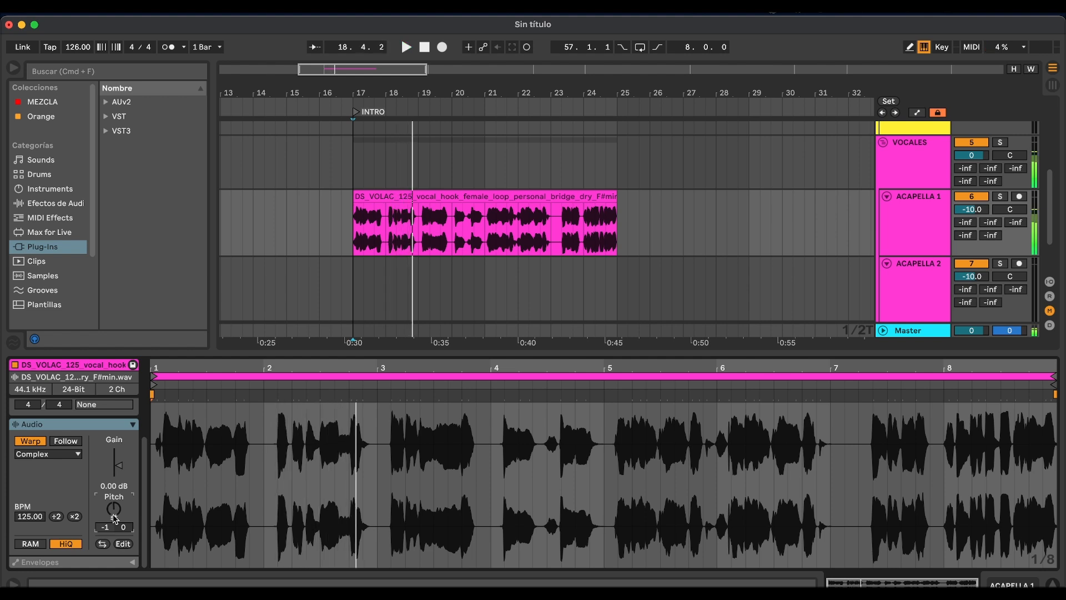
drag(114, 517, 114, 521)
key(space)
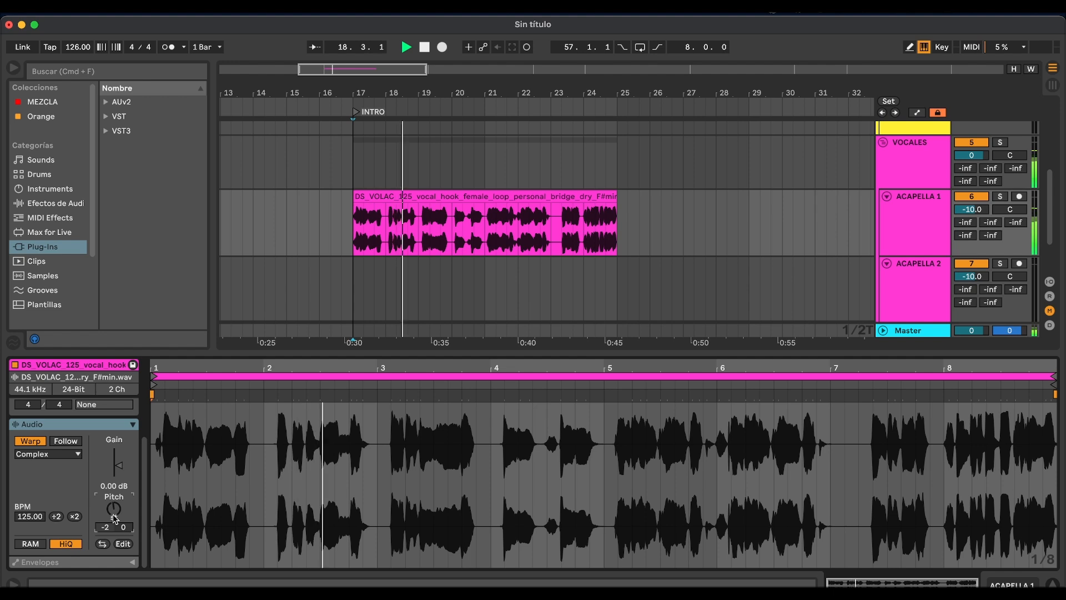
key(space)
scroll(114, 517, up, 1)
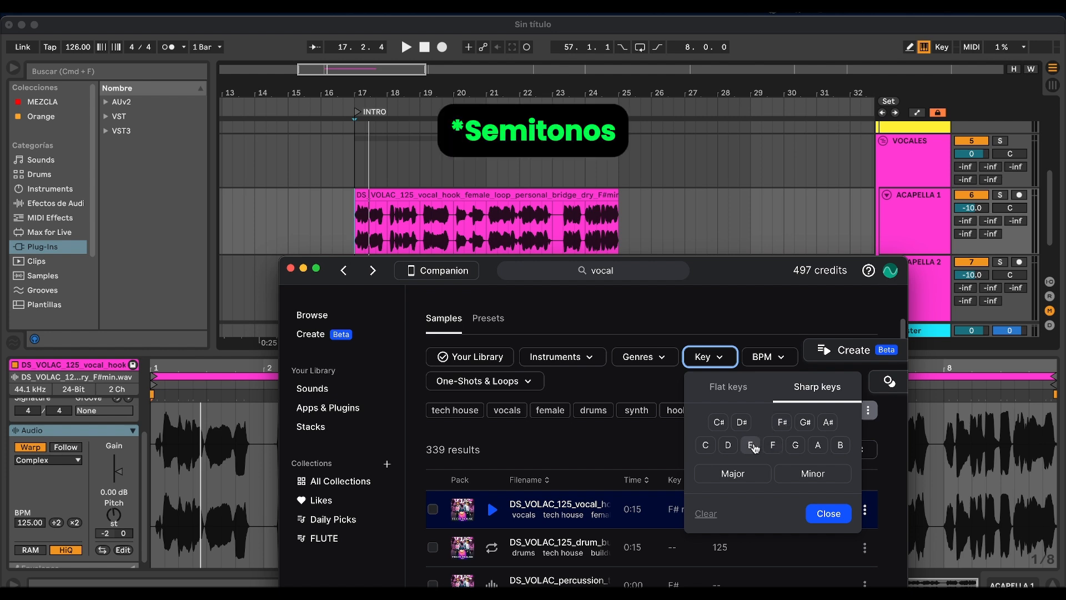
- Rename the ACAPELLA 1 track as acapella Emin
click(890, 210)
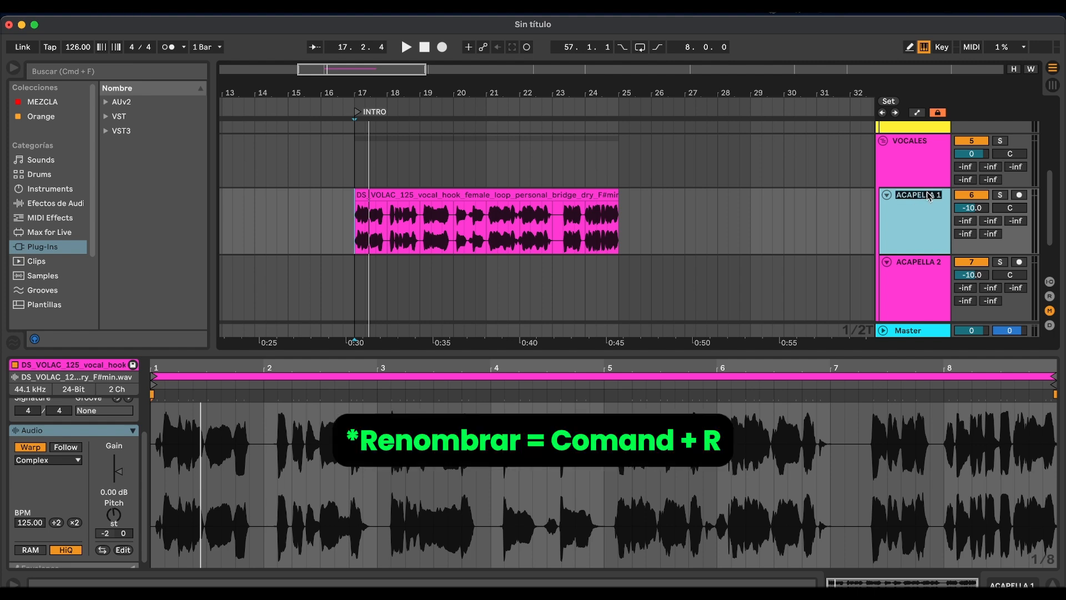
text(acape)
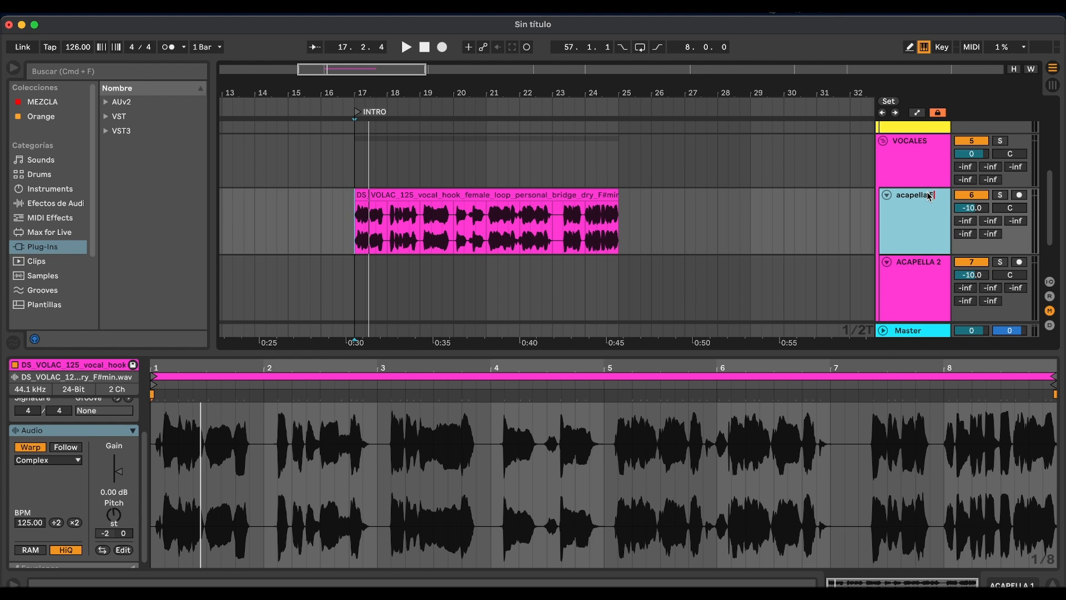
text(lla F#min)
key(Return)
- Add EQ Eight from the MEZCLA collection to the acapella Emin track
click(609, 215)
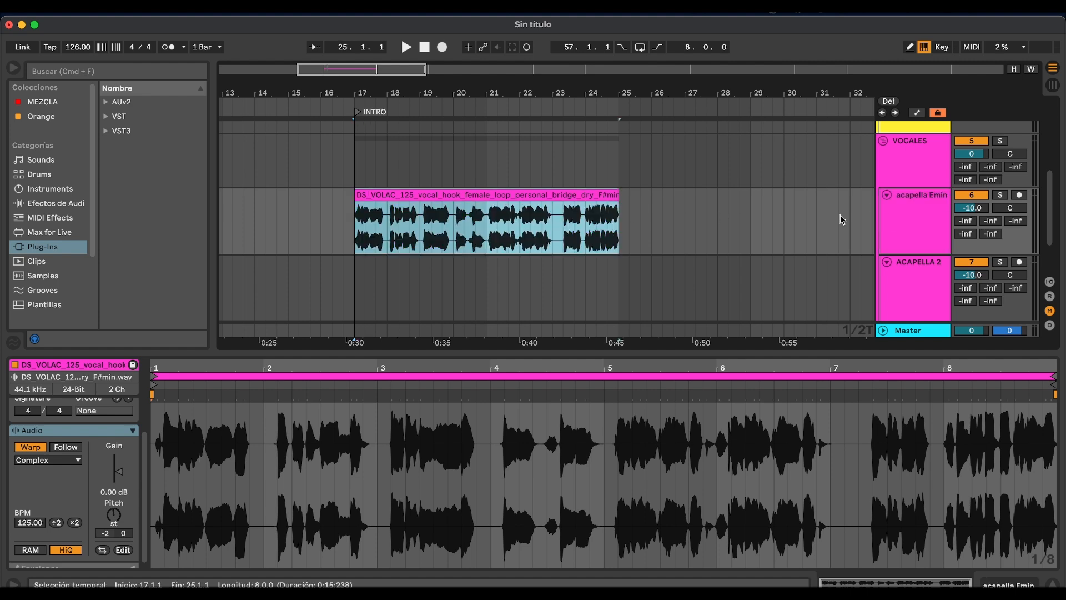
click(904, 220)
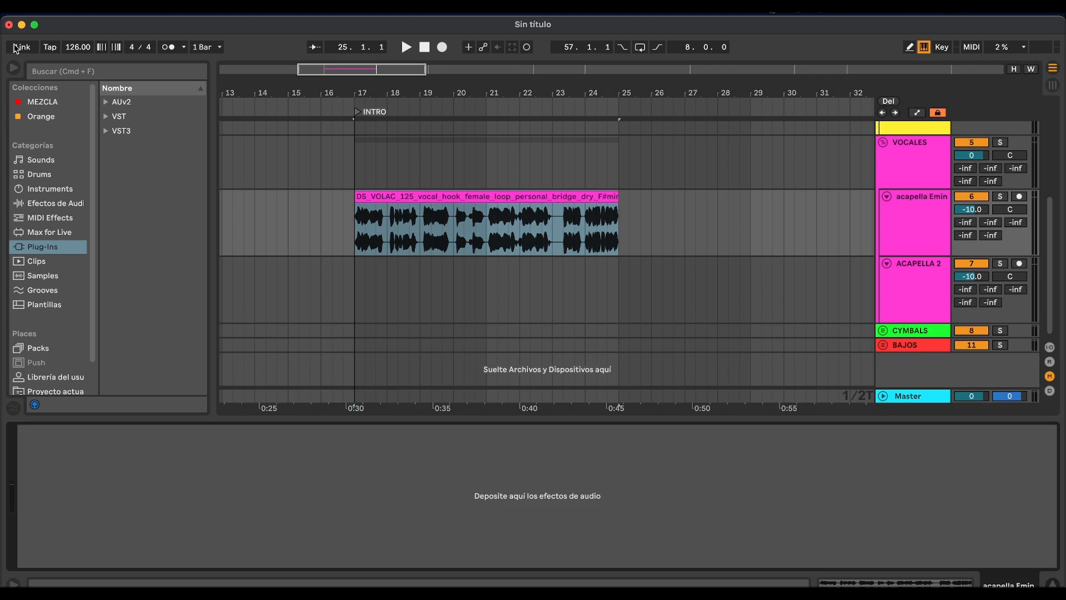
click(42, 101)
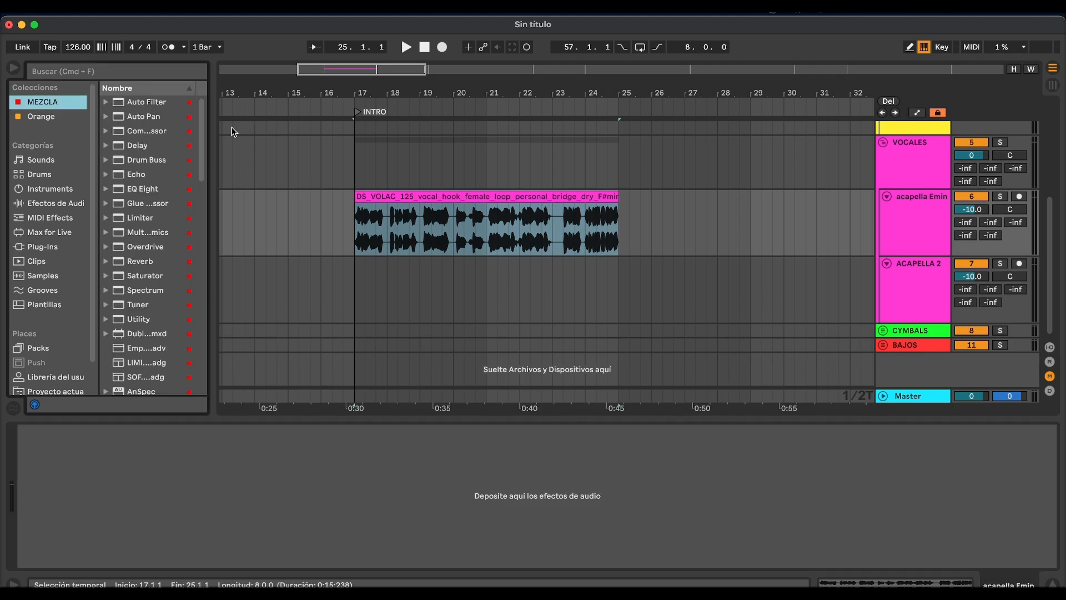
drag(214, 132, 227, 132)
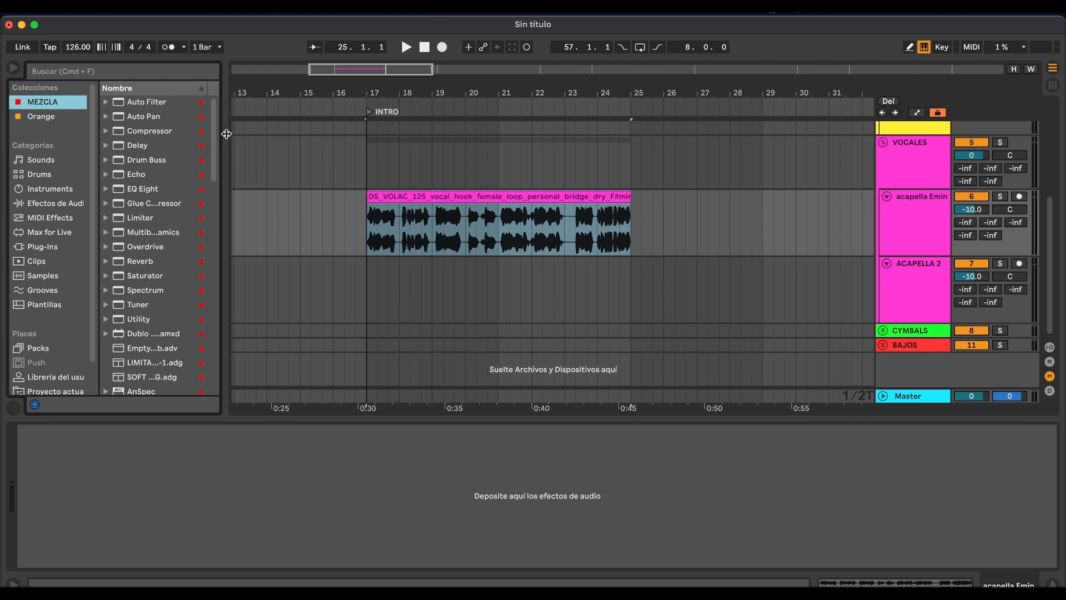
double_click(149, 190)
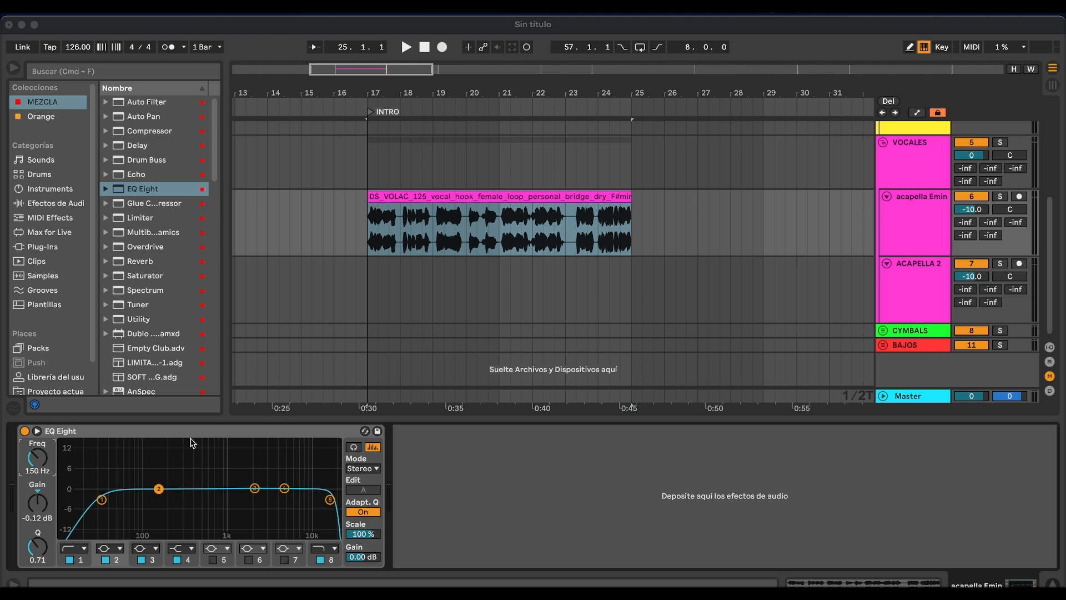
click(365, 234)
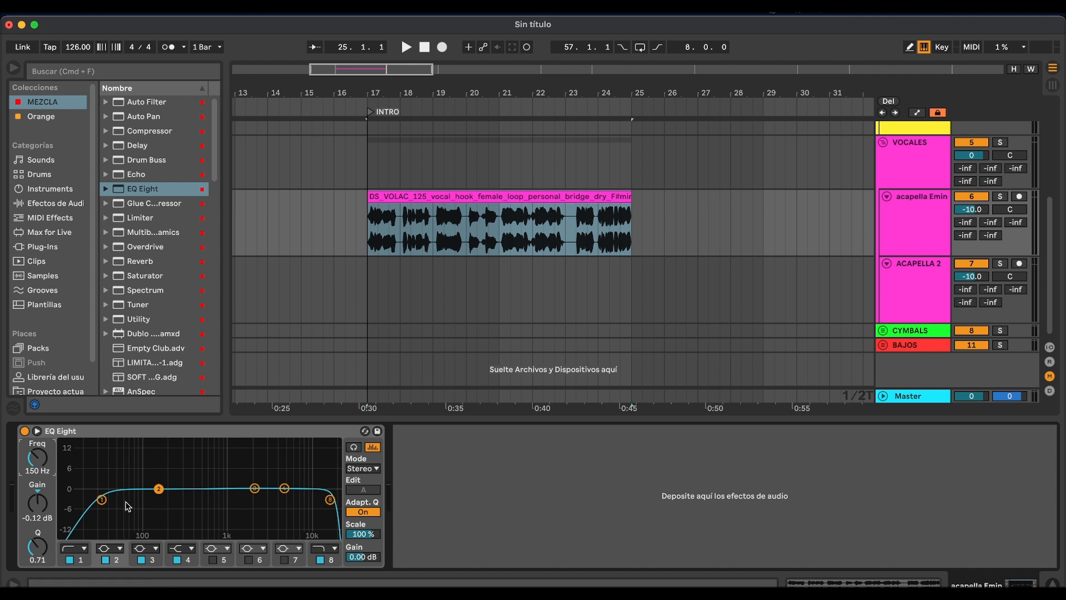
- Raise EQ Eight's band 1 low cut to 58.7 Hz with the band audition mode on, while playing the vocal
click(62, 460)
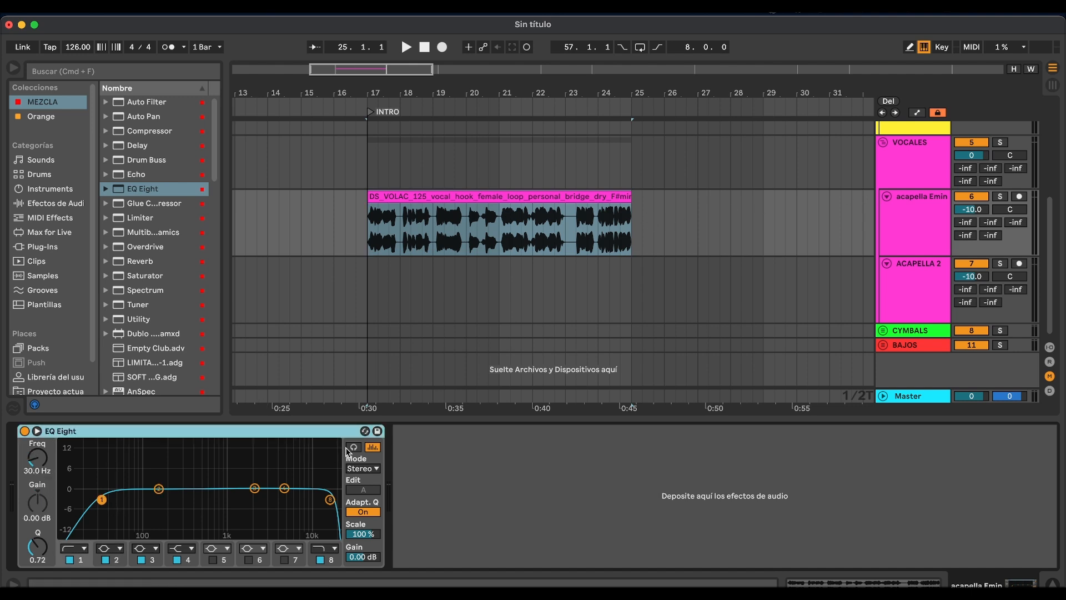
click(351, 449)
click(352, 449)
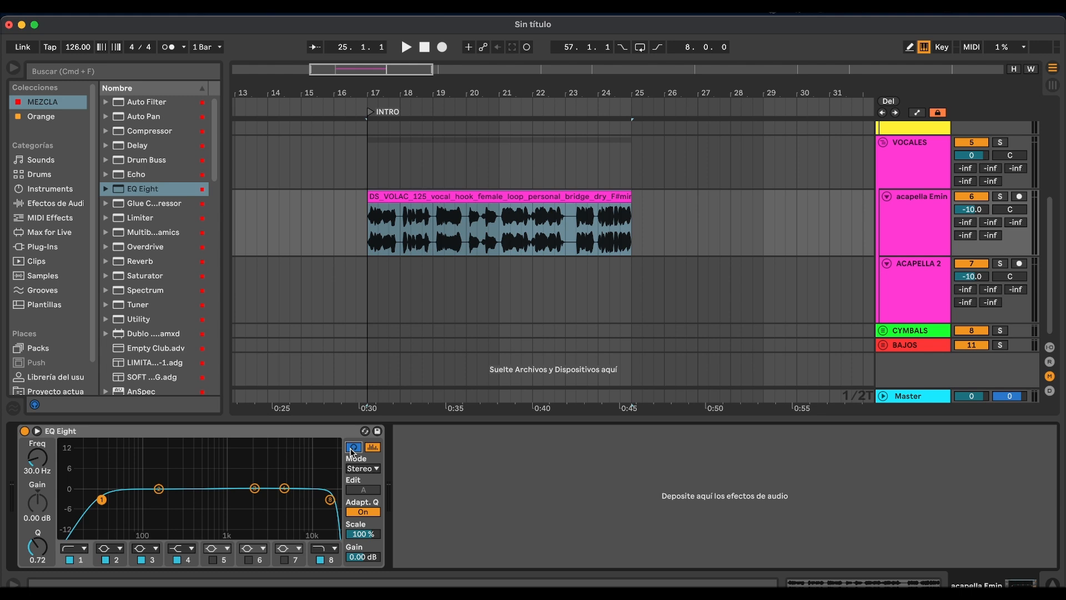
key(space)
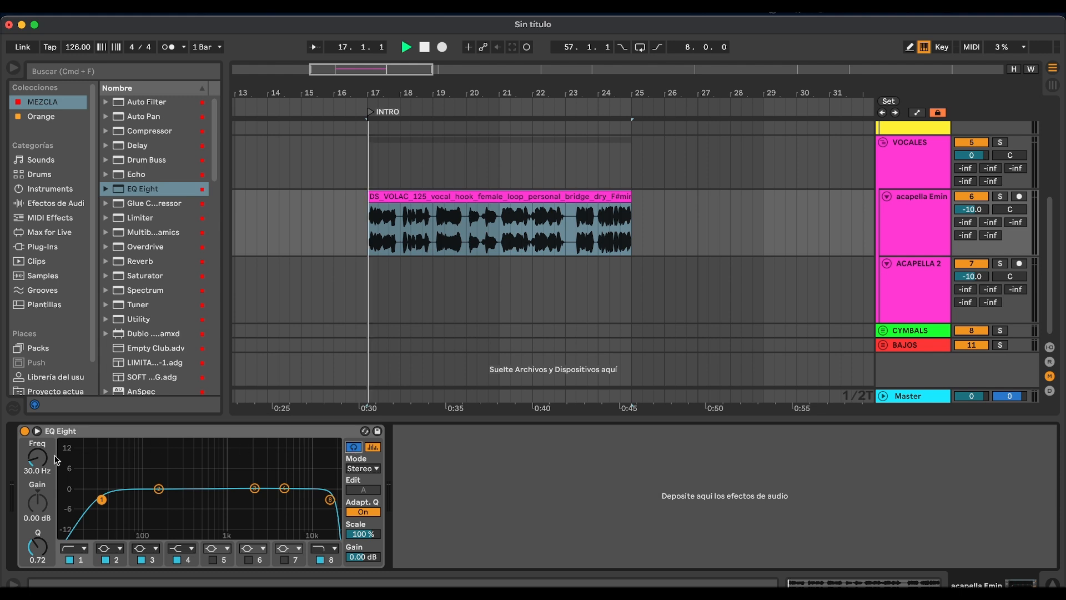
drag(37, 459, 38, 433)
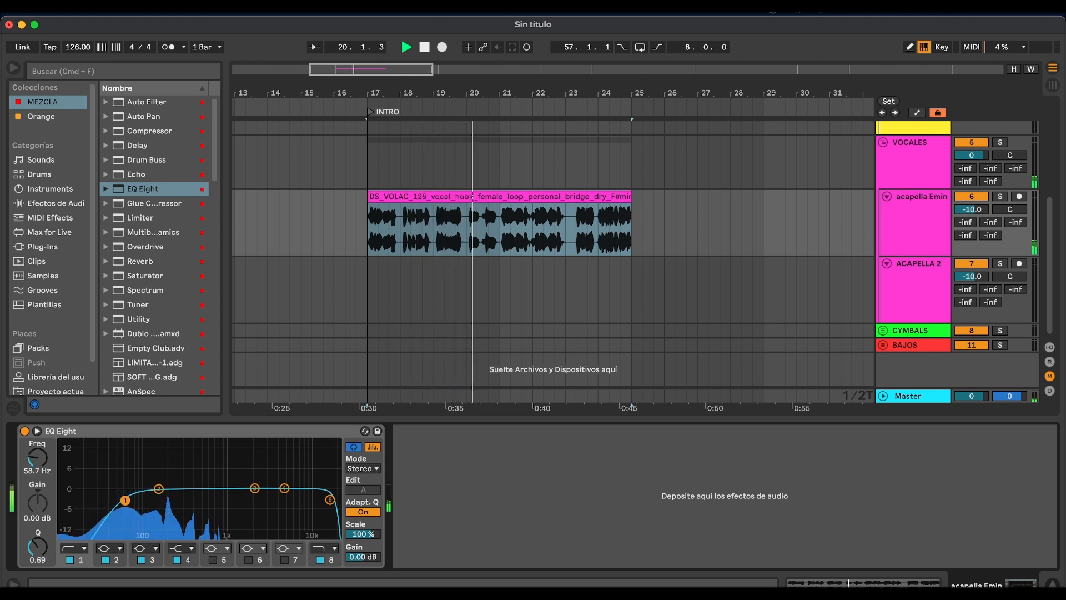
key(space)
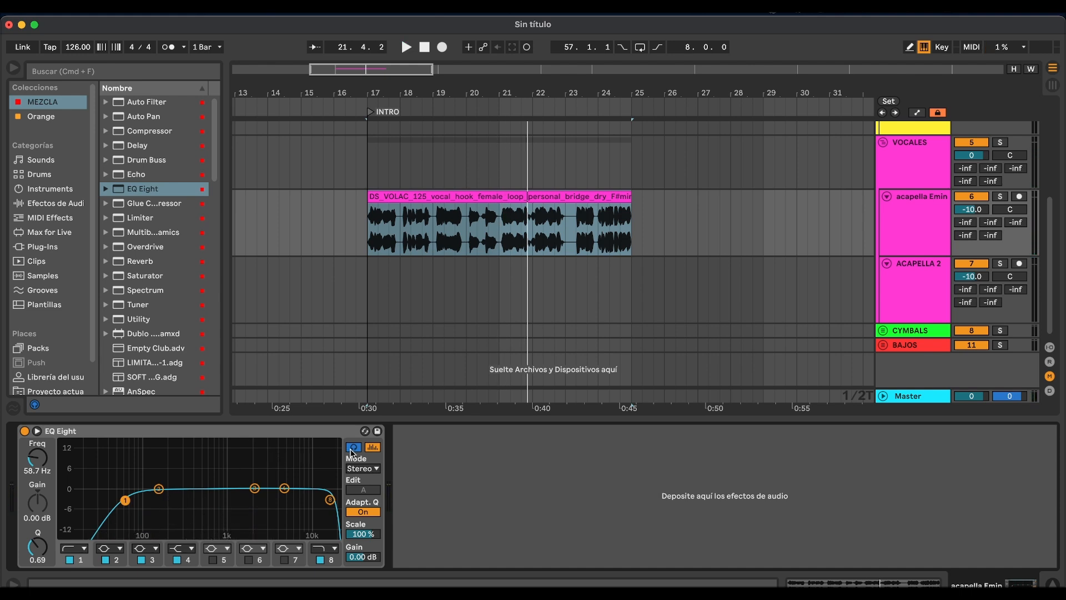
- Play the vocal and compare its sound with EQ Eight bypassed and active
key(space)
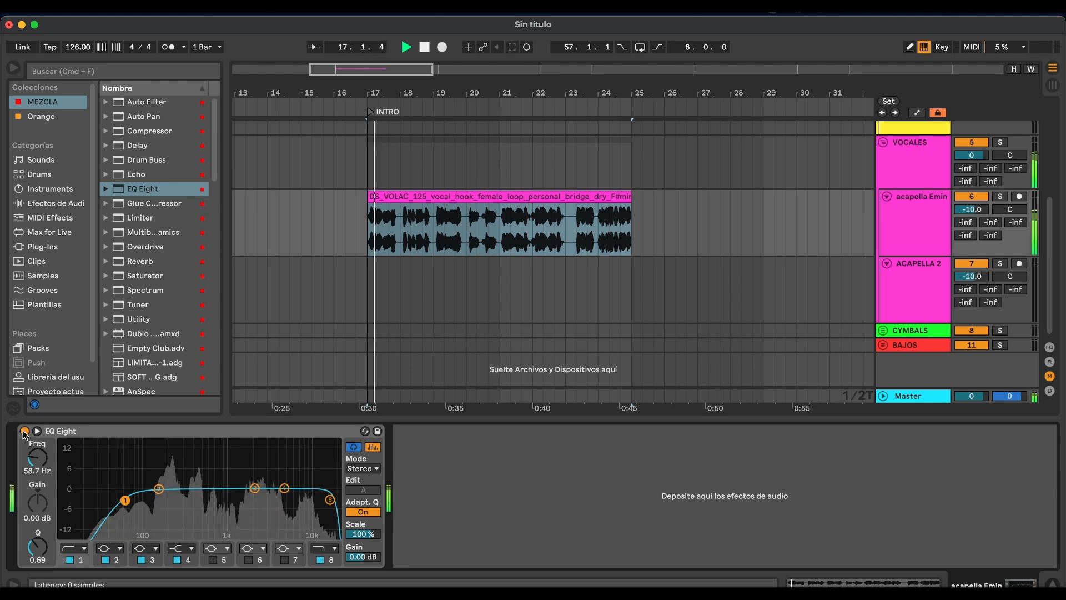
click(25, 432)
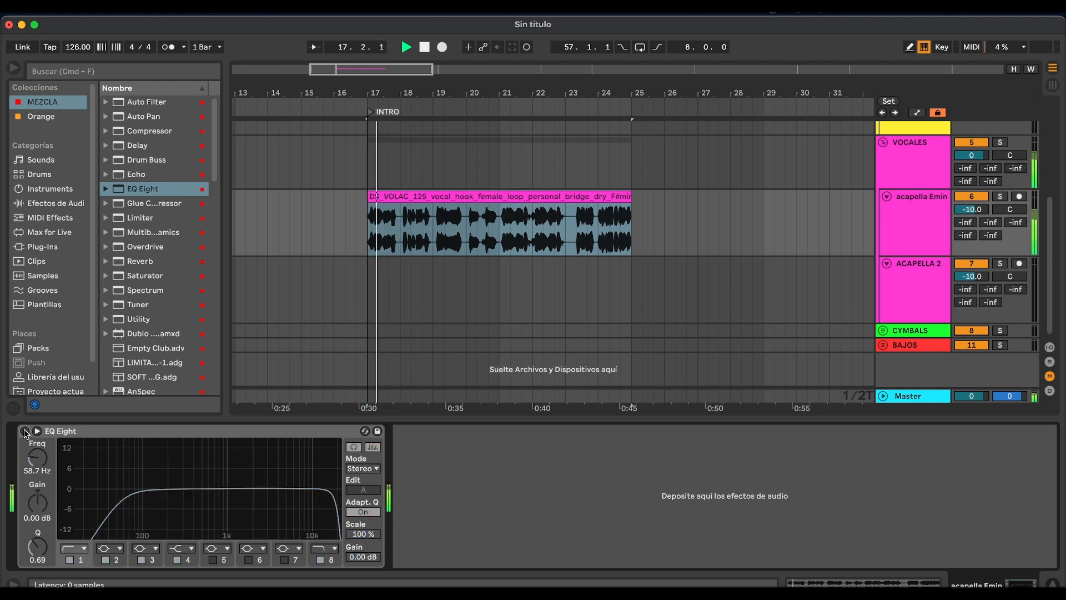
click(24, 432)
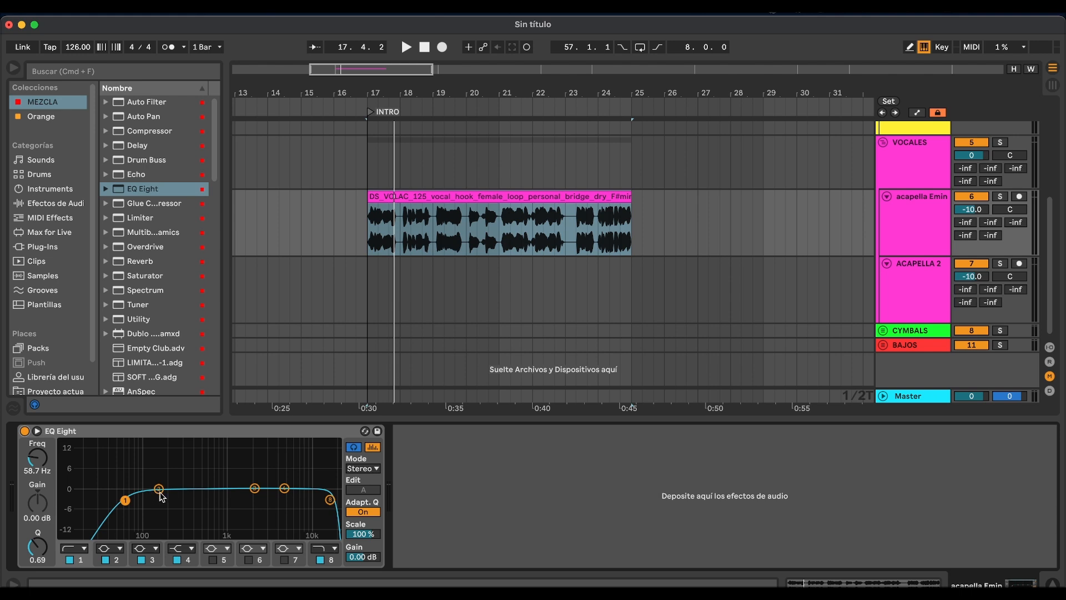
- Play the vocal from bar 17 and boost EQ Eight's band 2 to about 9.55 dB at 220 Hz, auditioning that band
click(369, 247)
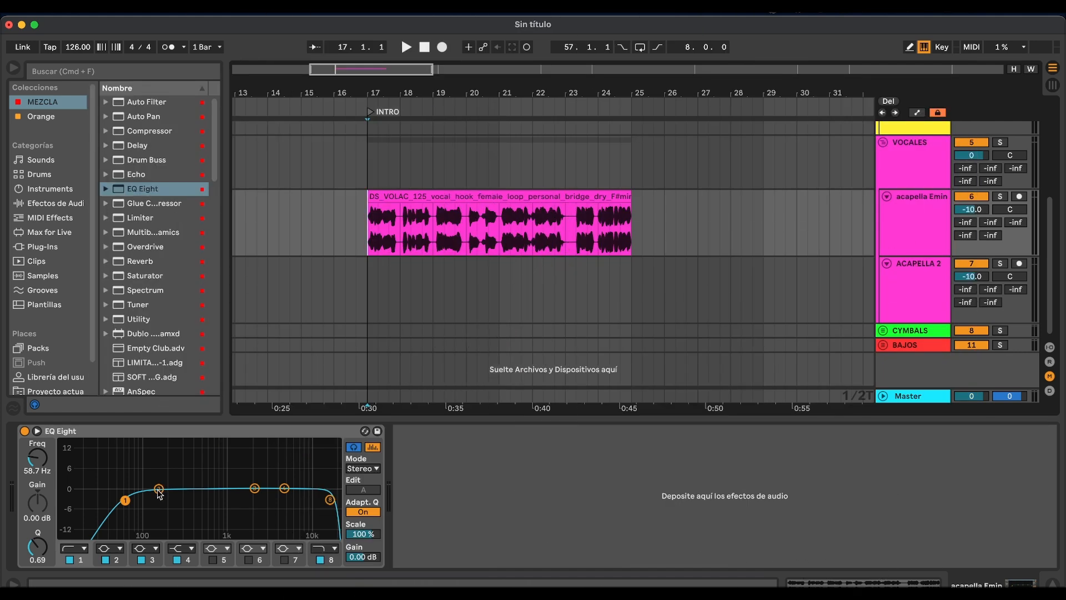
key(space)
click(159, 495)
drag(158, 489, 176, 460)
mouse_move(173, 460)
mouse_down()
mouse_move(188, 458)
mouse_move(172, 459)
mouse_up()
key(space)
key(space)
key(space)
key(space)
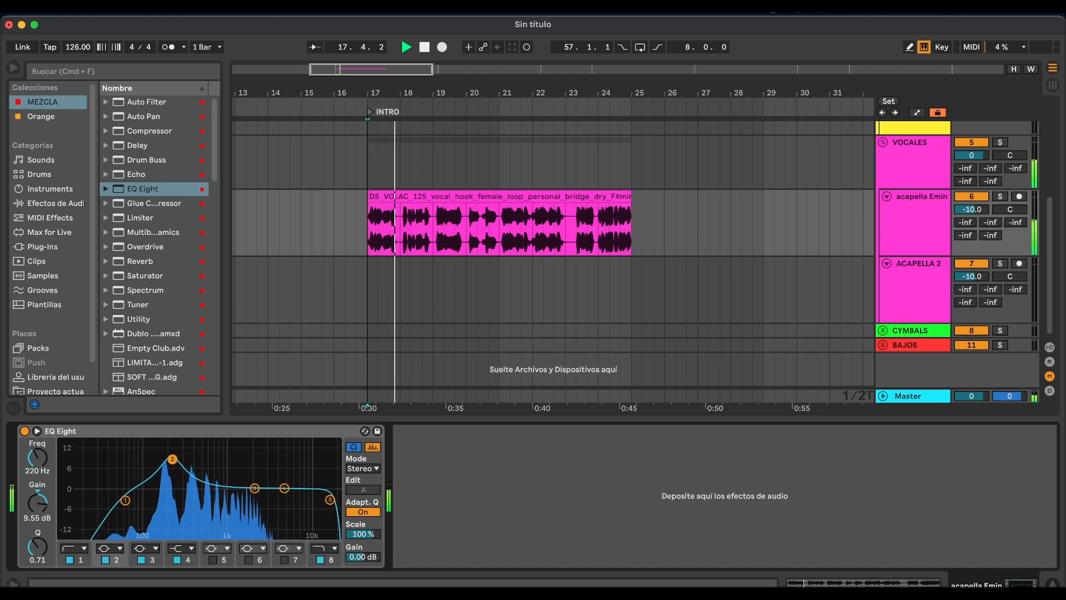
key(space)
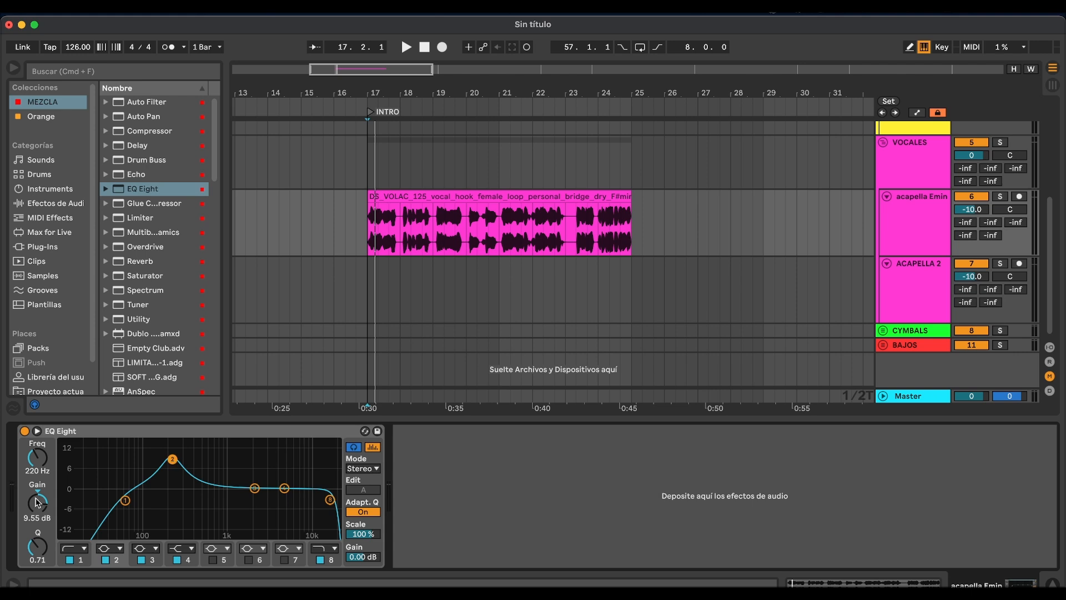
- Set band 2 to a gain of -2.14 dB and a Q of 1.19, and compare the vocal with the band off and on
drag(37, 502, 39, 502)
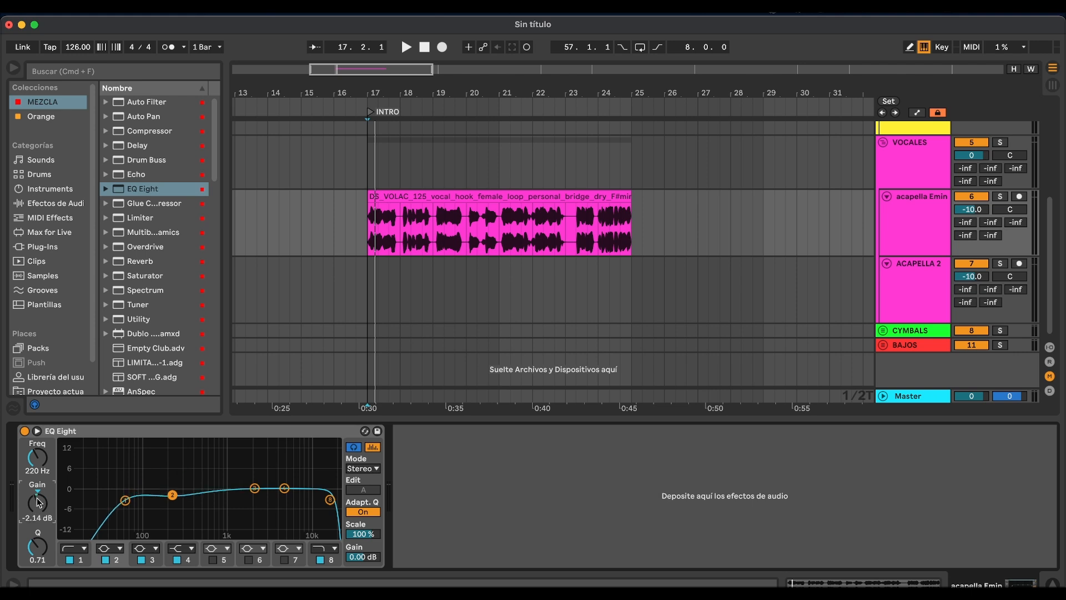
drag(37, 547, 38, 538)
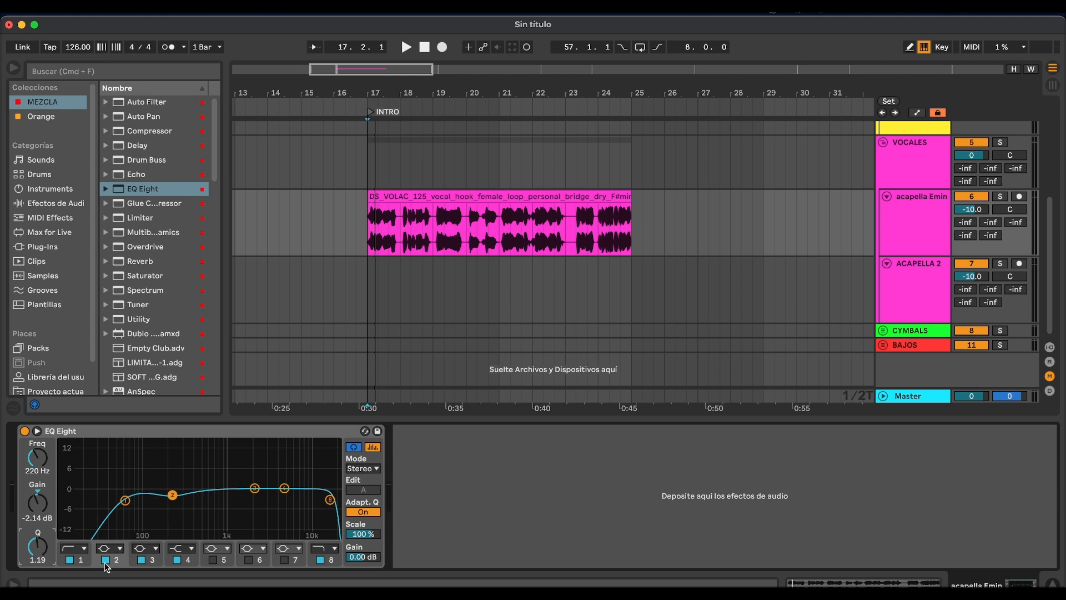
click(105, 560)
key(space)
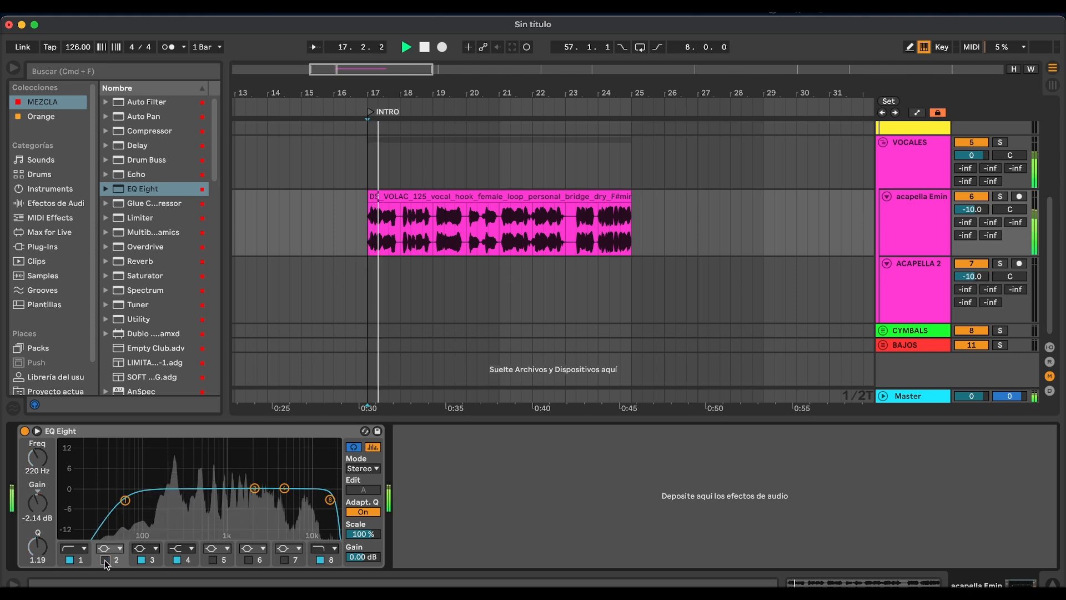
click(104, 559)
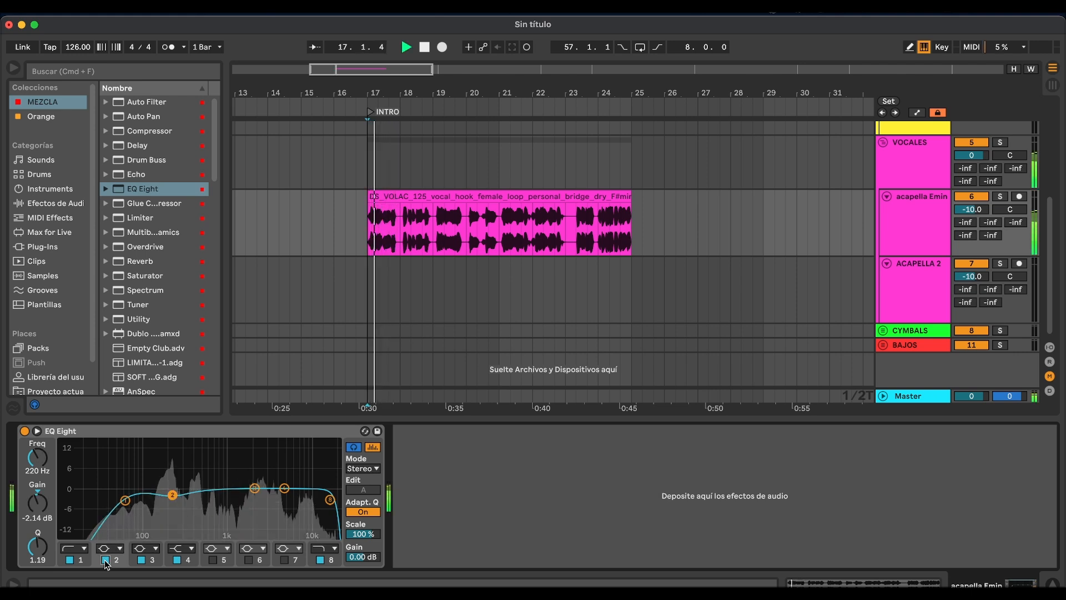
- Move EQ Eight's band 3 to 337 Hz and boost it to 3.60 dB while playing the vocal
key(space)
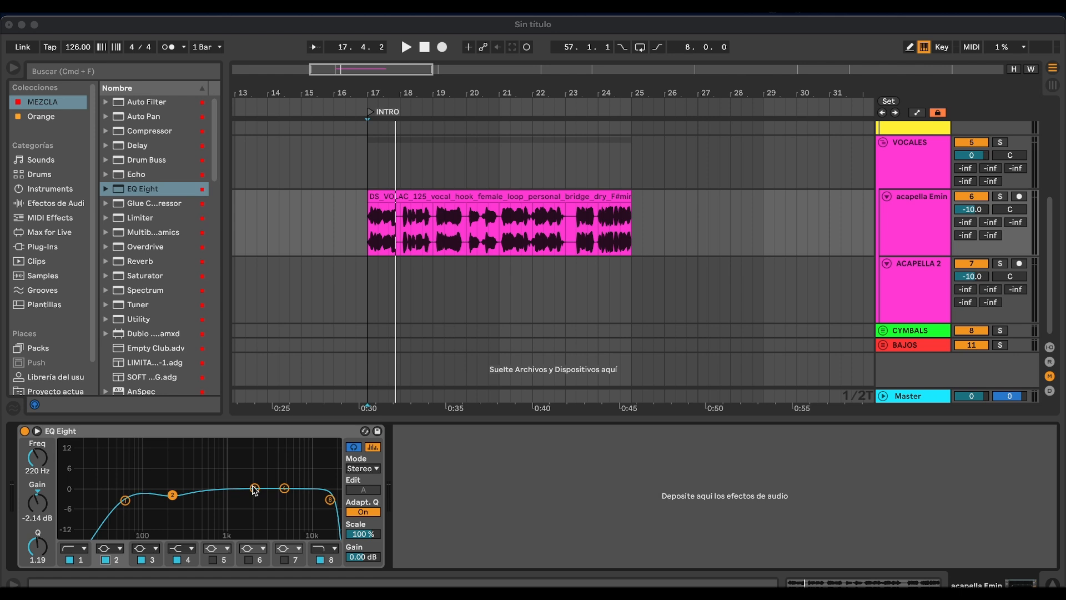
click(244, 488)
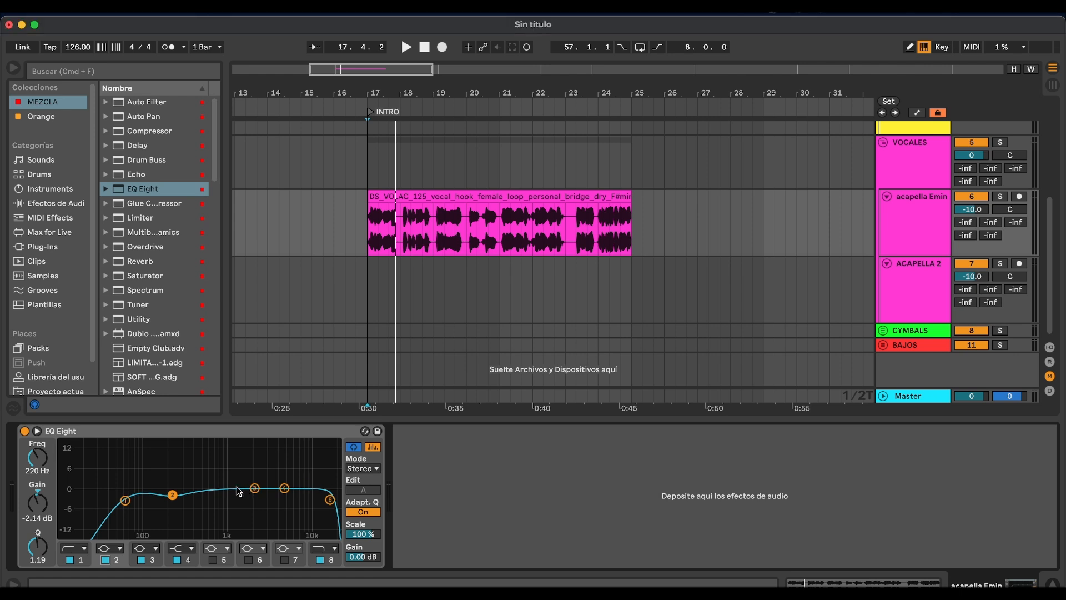
drag(254, 488, 144, 489)
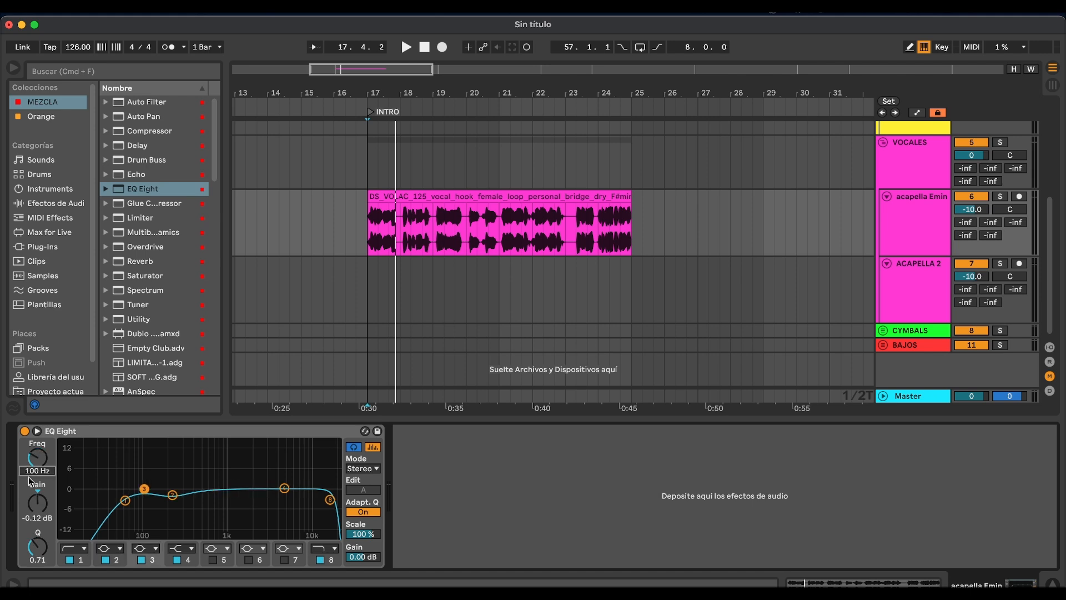
click(28, 476)
text(300)
key(Return)
key(space)
drag(185, 492, 186, 477)
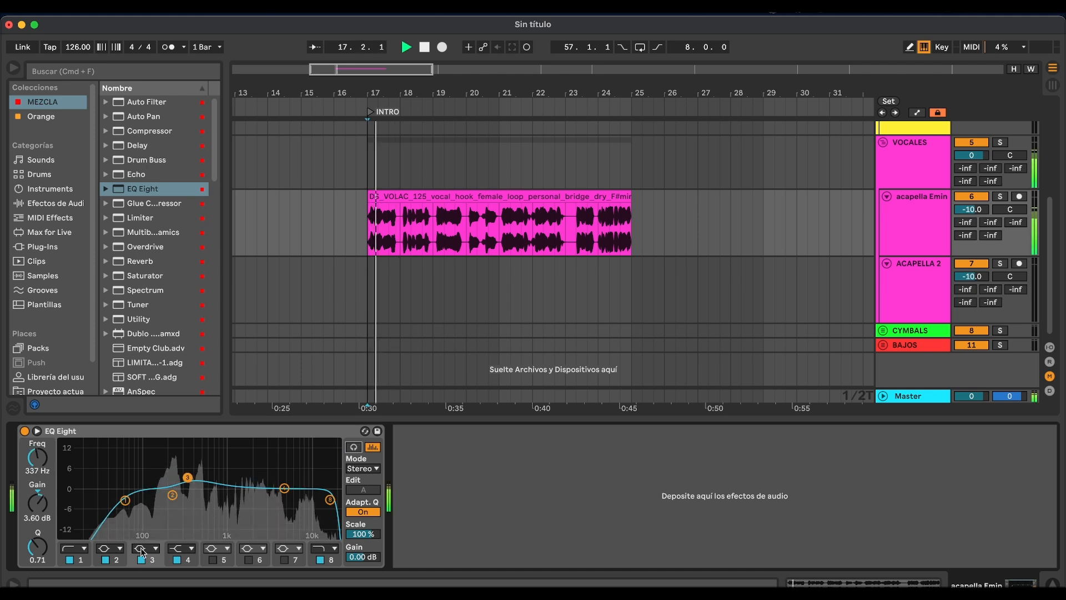
- Compare the vocal with band 3 off and on, and set the band's gain to 0.48 dB
click(142, 560)
click(141, 560)
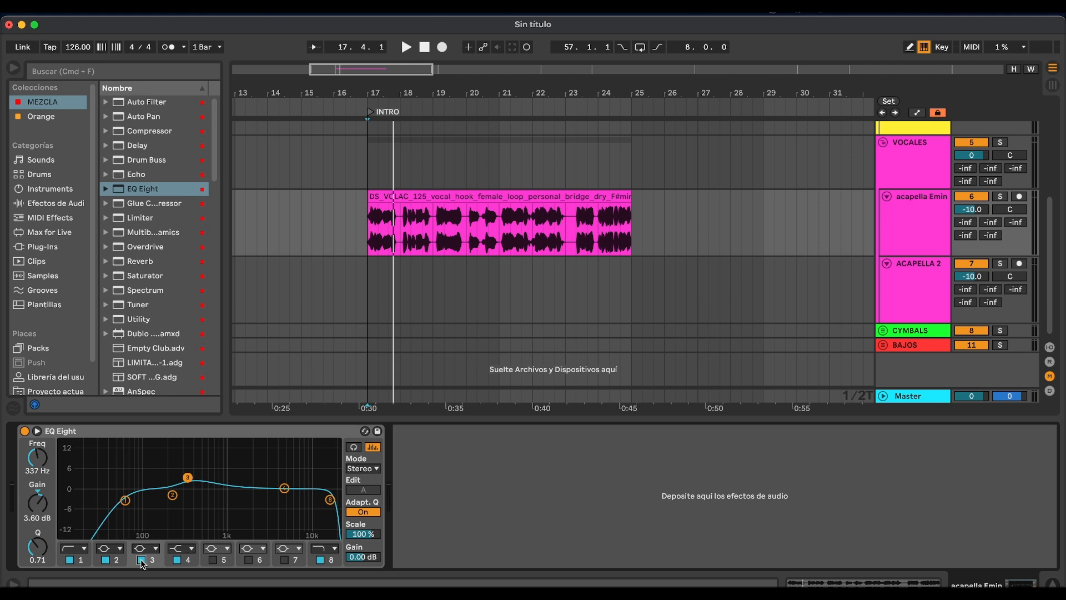
mouse_move(34, 505)
mouse_down()
mouse_move(33, 522)
mouse_move(39, 504)
mouse_up()
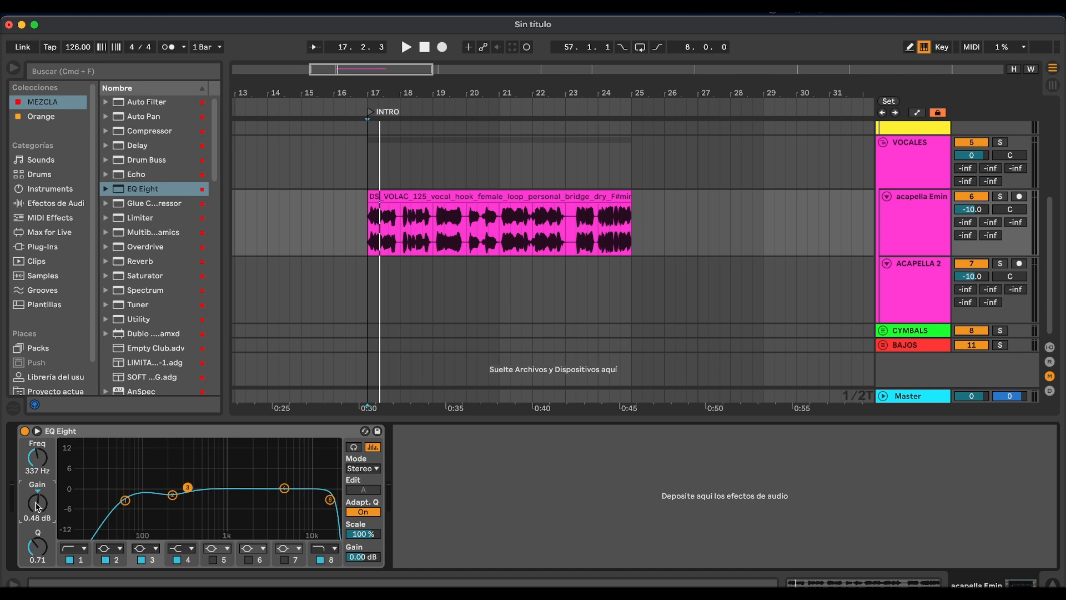
- Play the vocal and compare it with the whole EQ Eight bypassed and active
key(space)
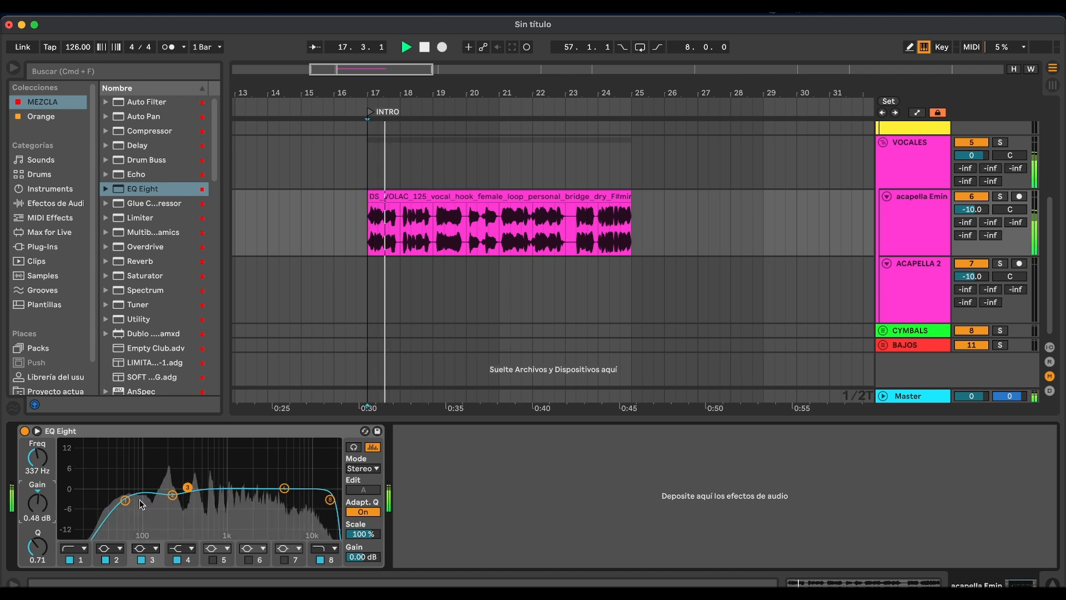
click(25, 431)
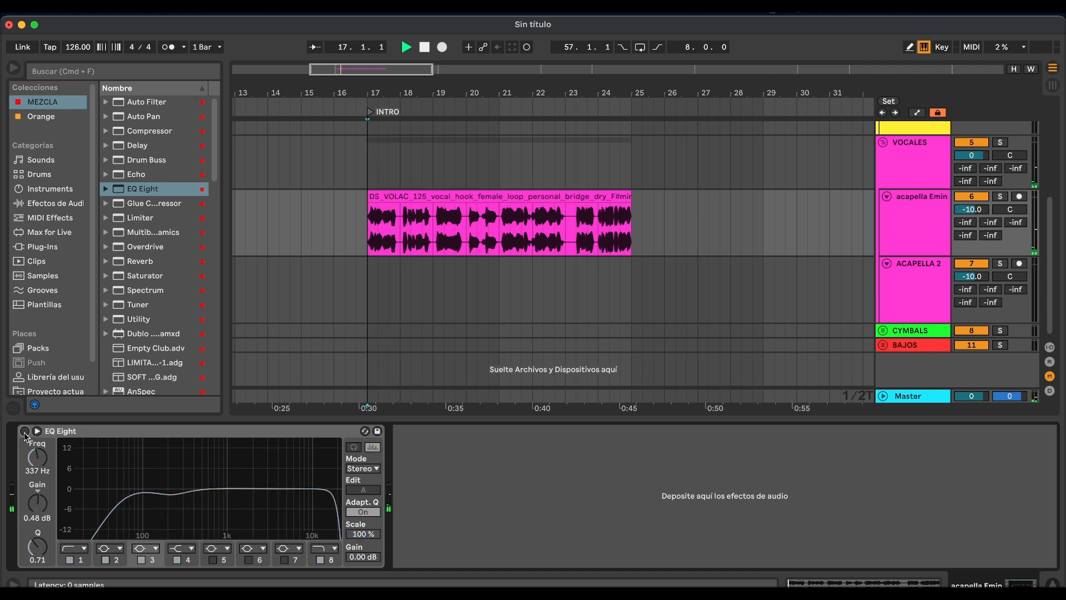
click(25, 432)
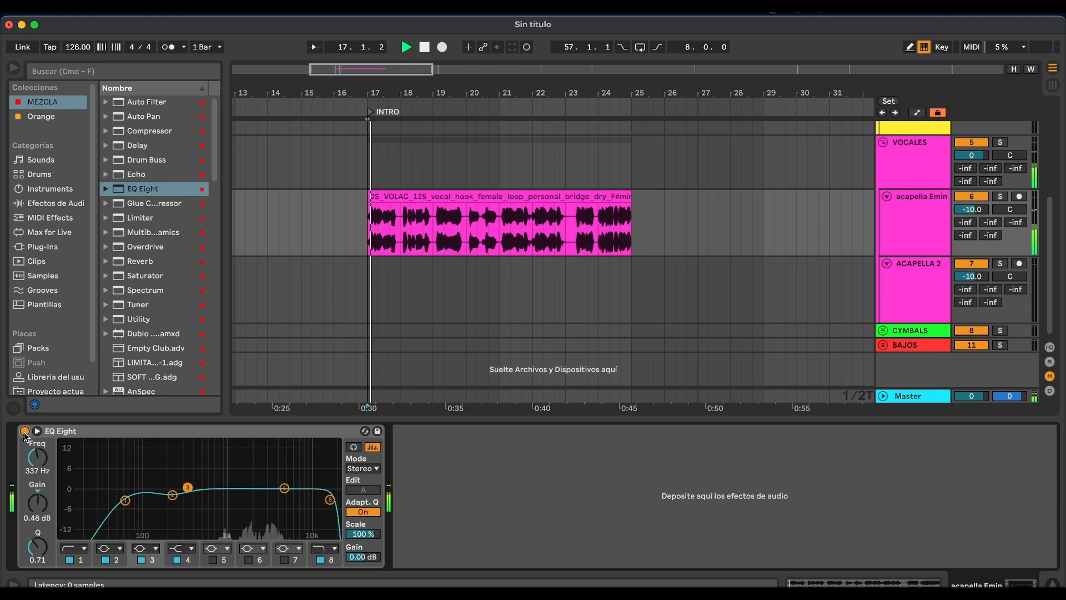
key(space)
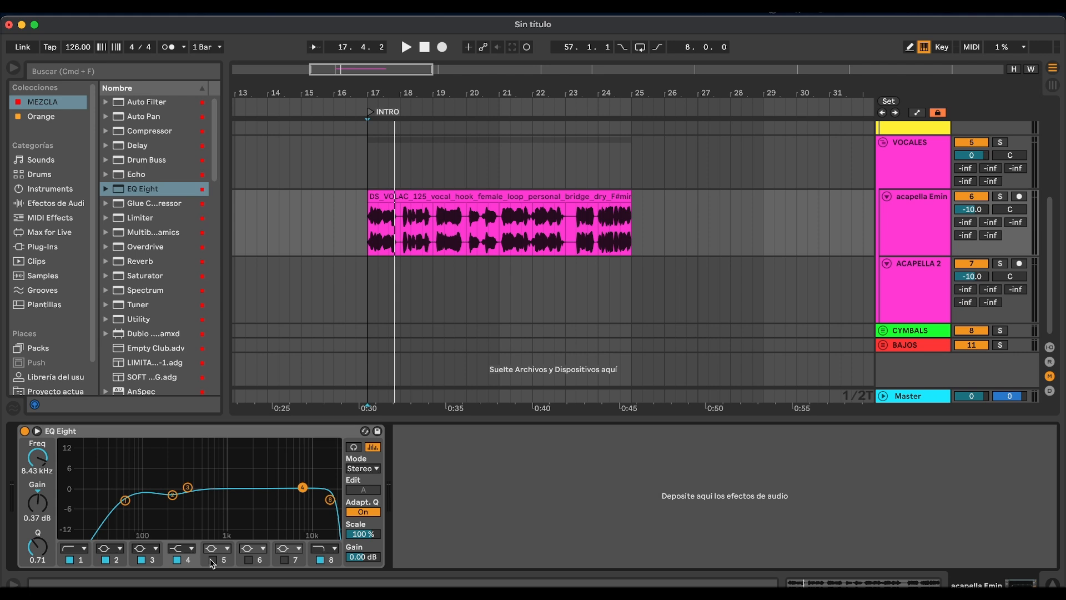
- Enable band 5, audition an 8.31 dB boost at 1.02 kHz on the vocal from bar 17, and set its gain to -0.71 dB
click(213, 560)
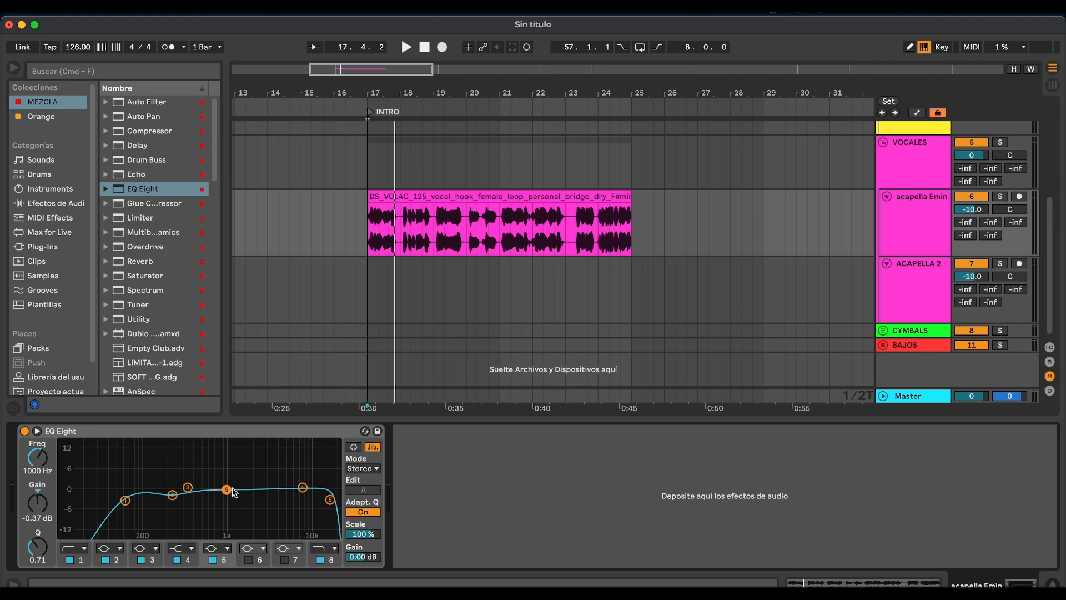
click(366, 242)
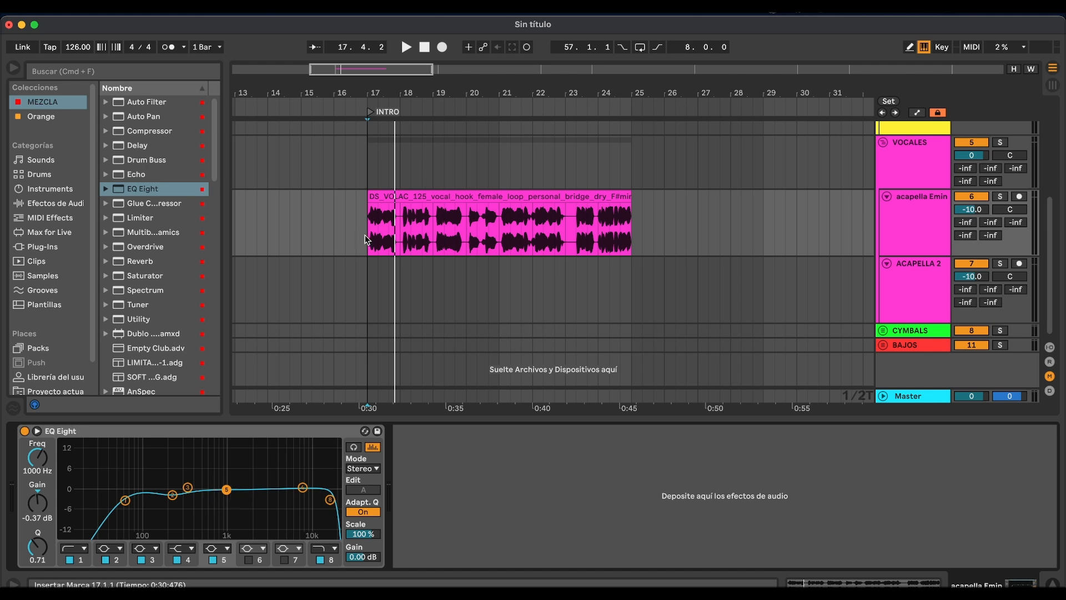
click(366, 241)
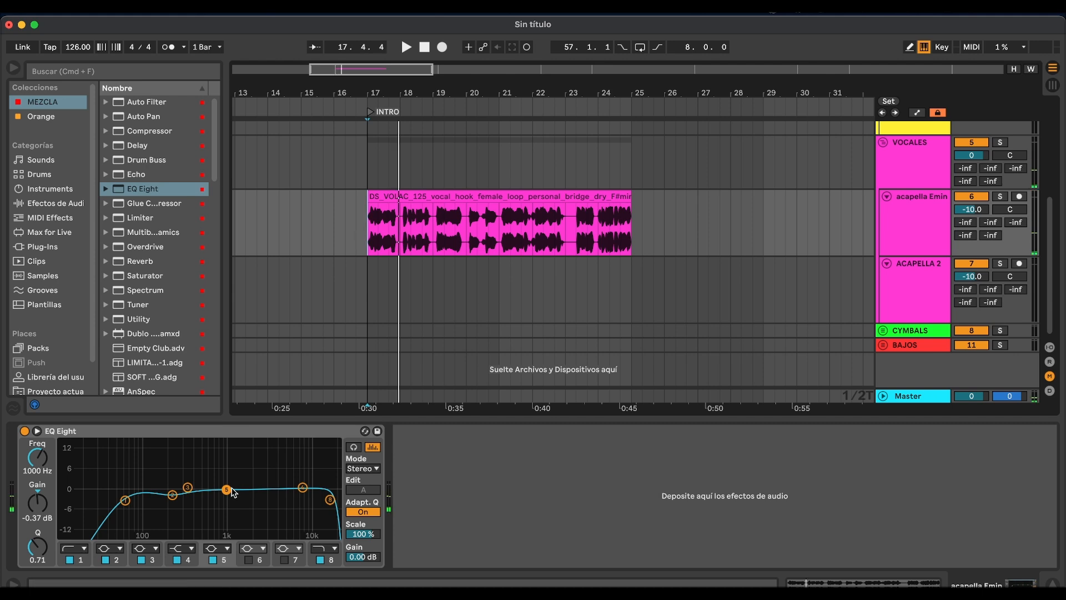
key(space)
drag(226, 490, 228, 463)
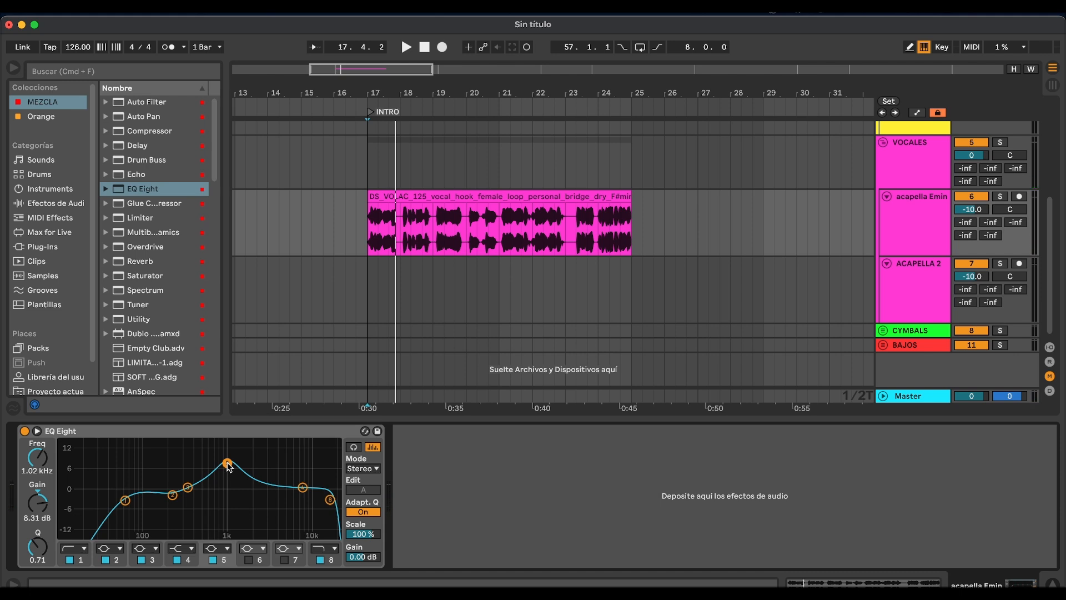
drag(227, 466, 227, 491)
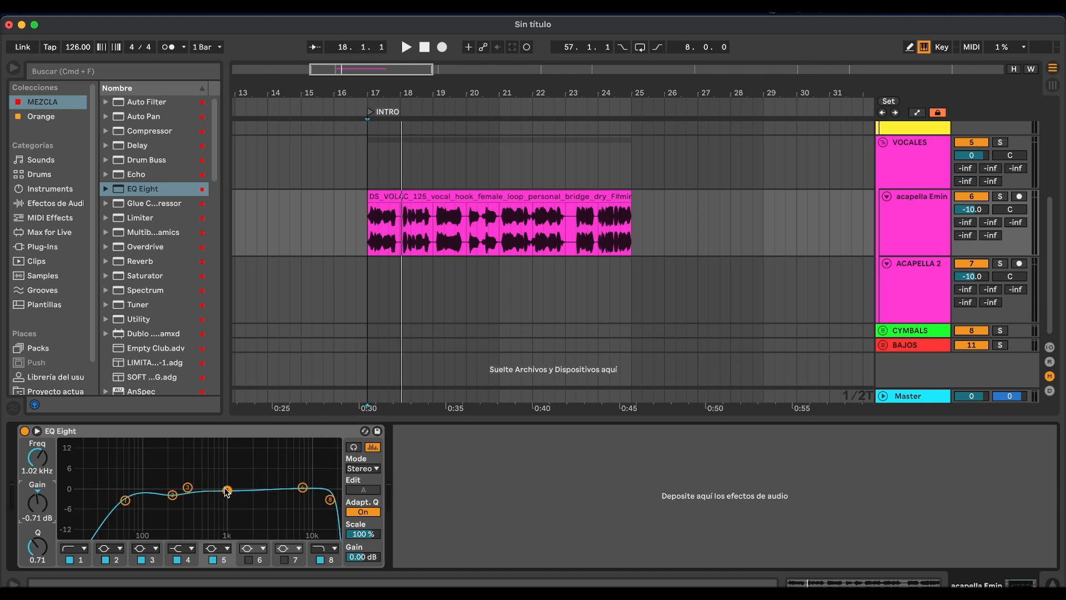
- Enable band 6 at 2.40 kHz and set its gain to 0.71 dB while playing the vocal
click(249, 560)
key(space)
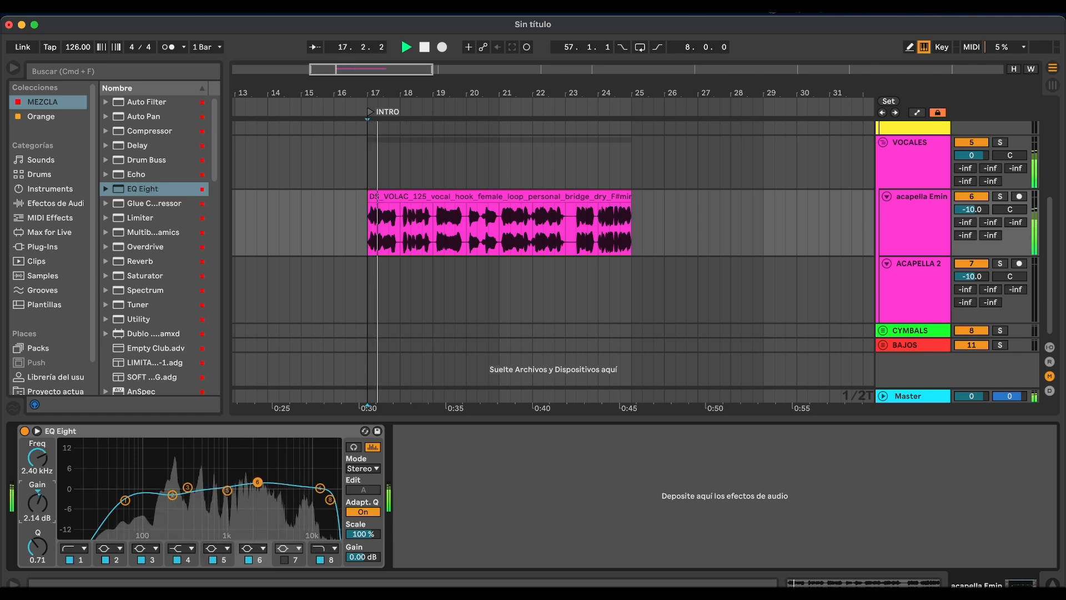
key(space)
key(space)
drag(257, 488, 257, 486)
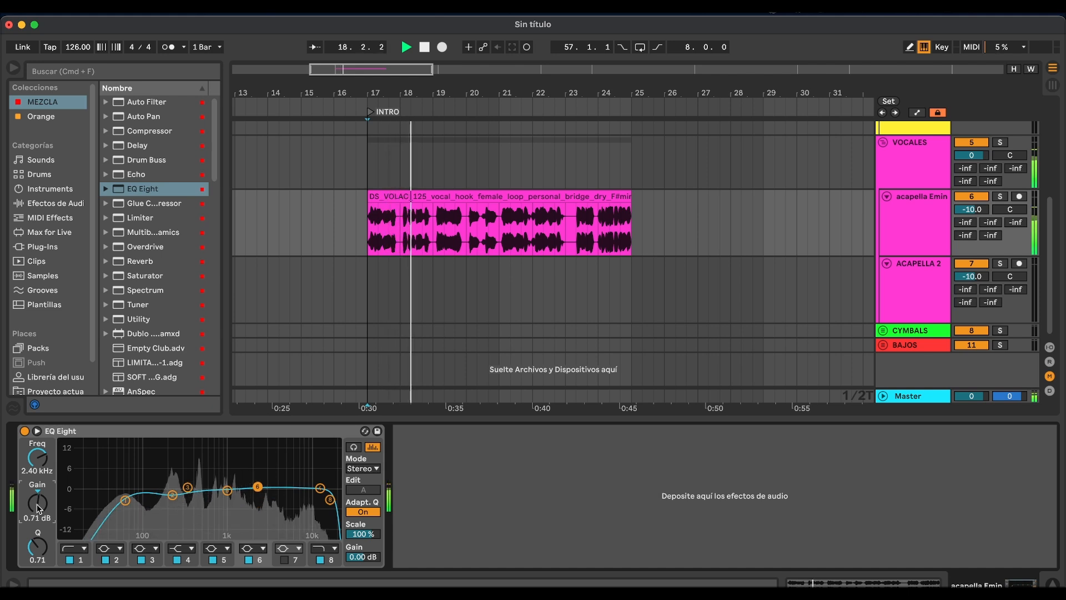
- Compare the playing vocal with band 6 off and on, and stop playback
click(249, 560)
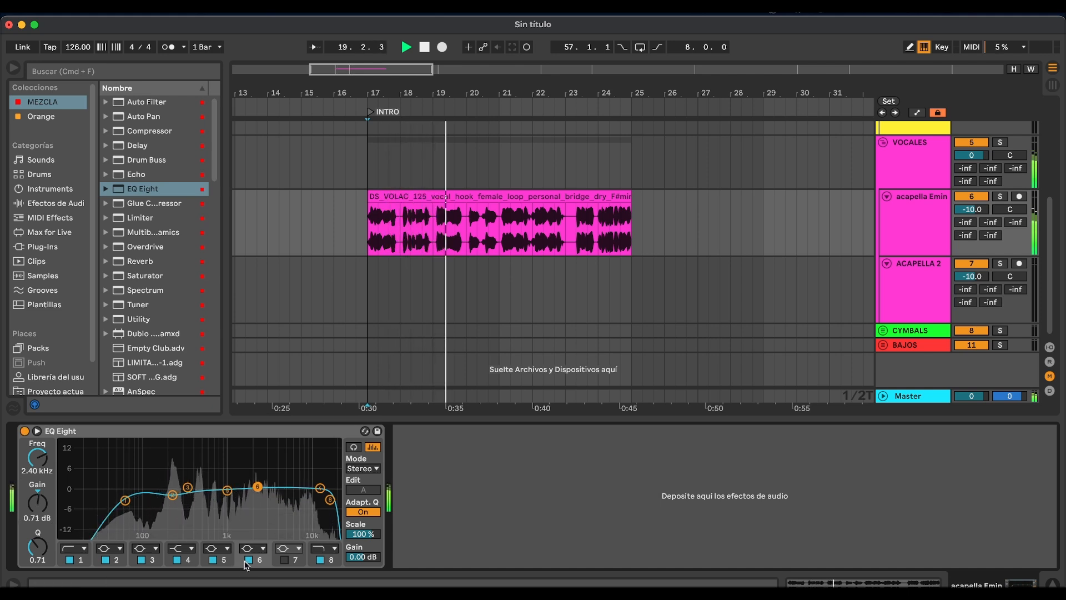
click(248, 560)
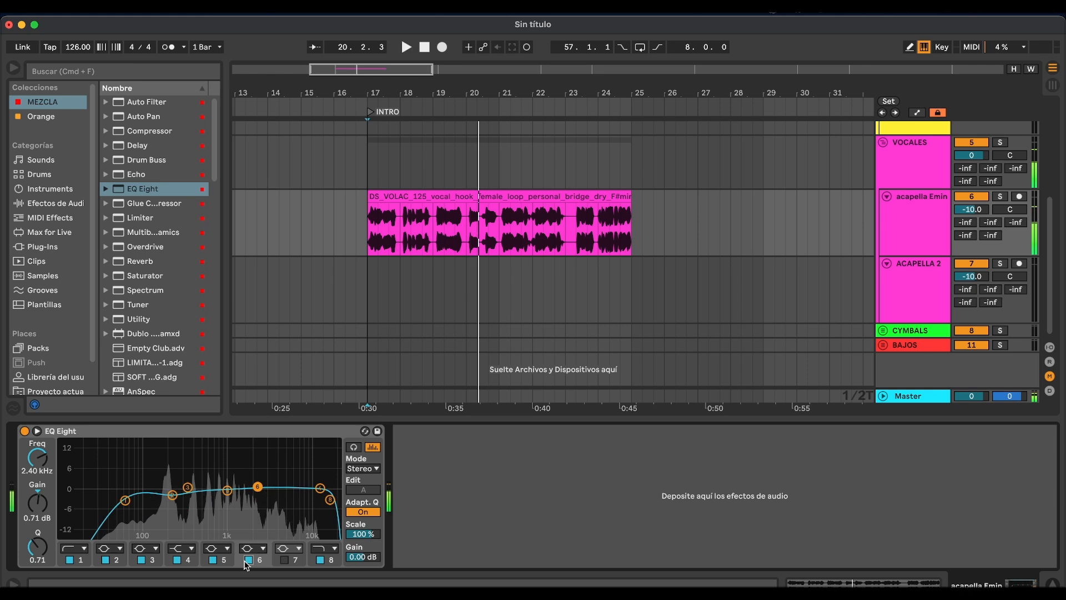
key(space)
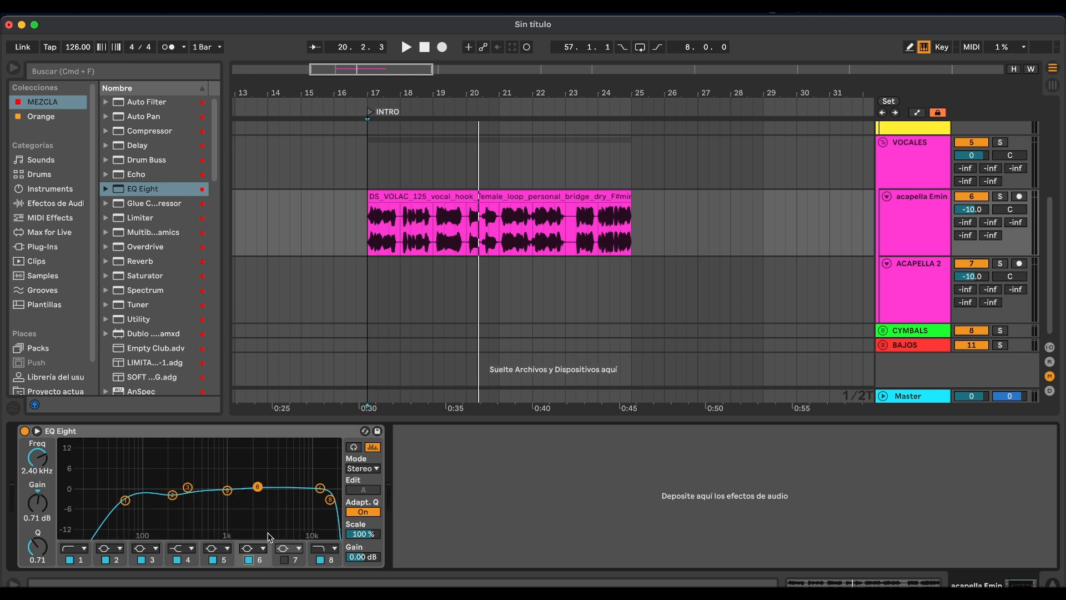
- Enable band 7 at 5.00 kHz, audition a 5.24 dB boost on the vocal, and return its gain to 0.00 dB
click(284, 559)
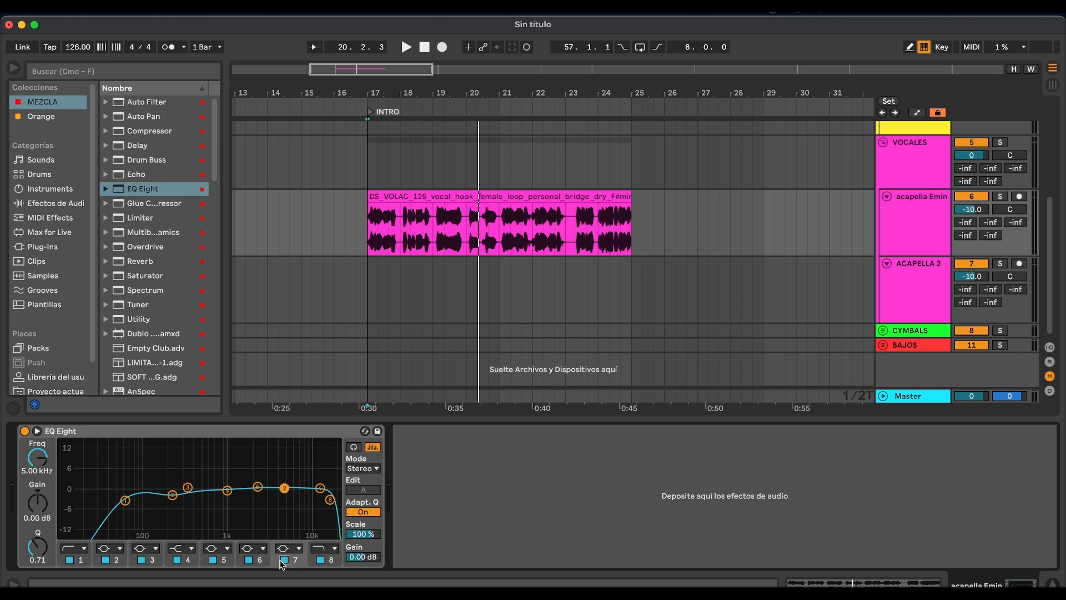
key(space)
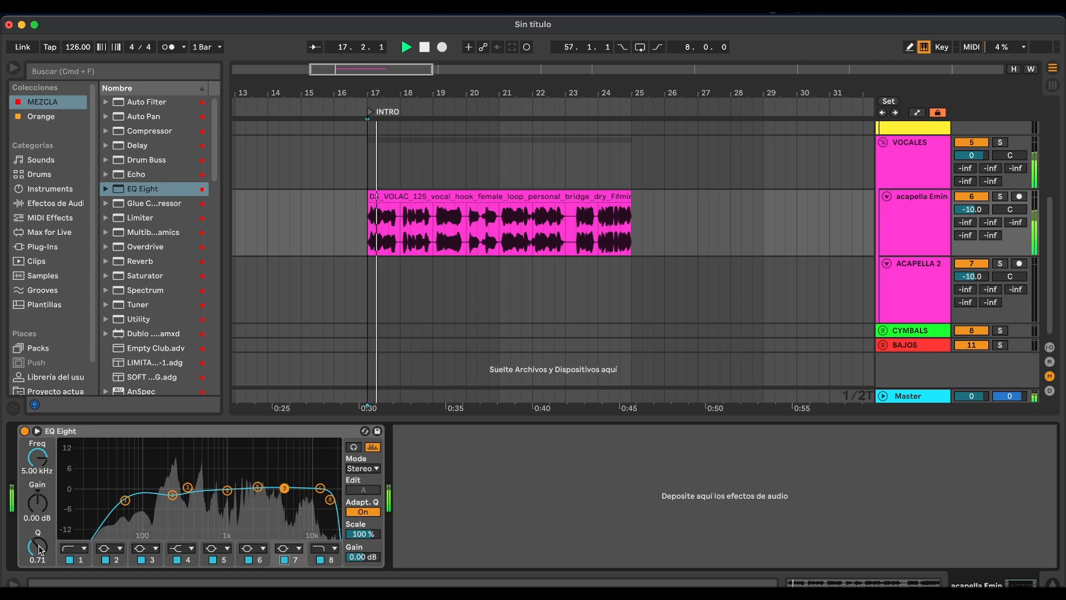
drag(38, 504, 38, 481)
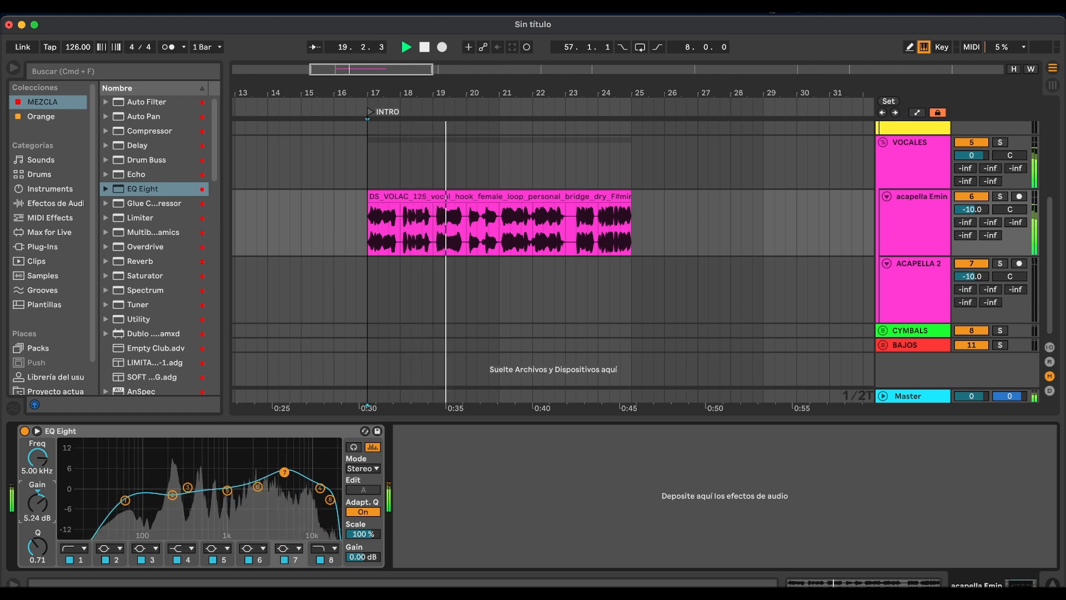
key(space)
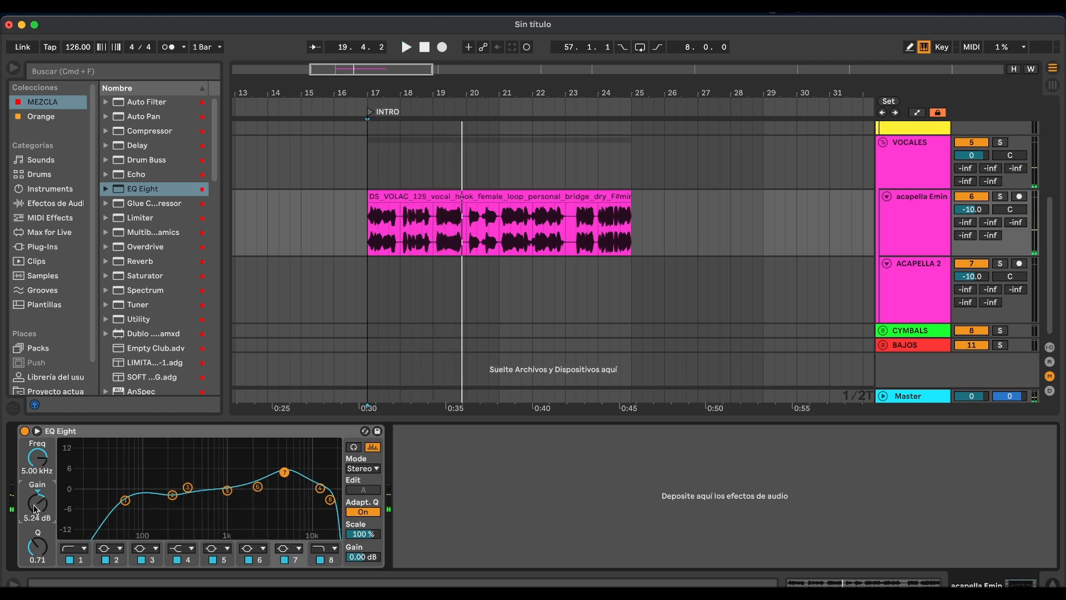
drag(35, 509, 35, 535)
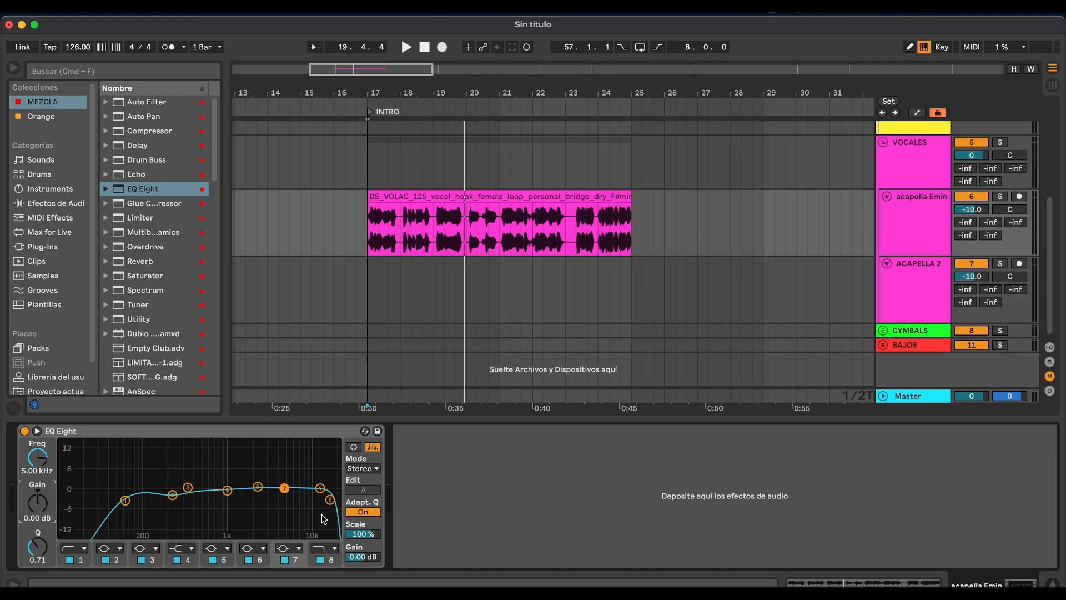
- Switch off band 8, set the band 4 high shelf to 11.2 kHz with 4.52 dB of gain, and play the vocal
click(320, 560)
click(319, 489)
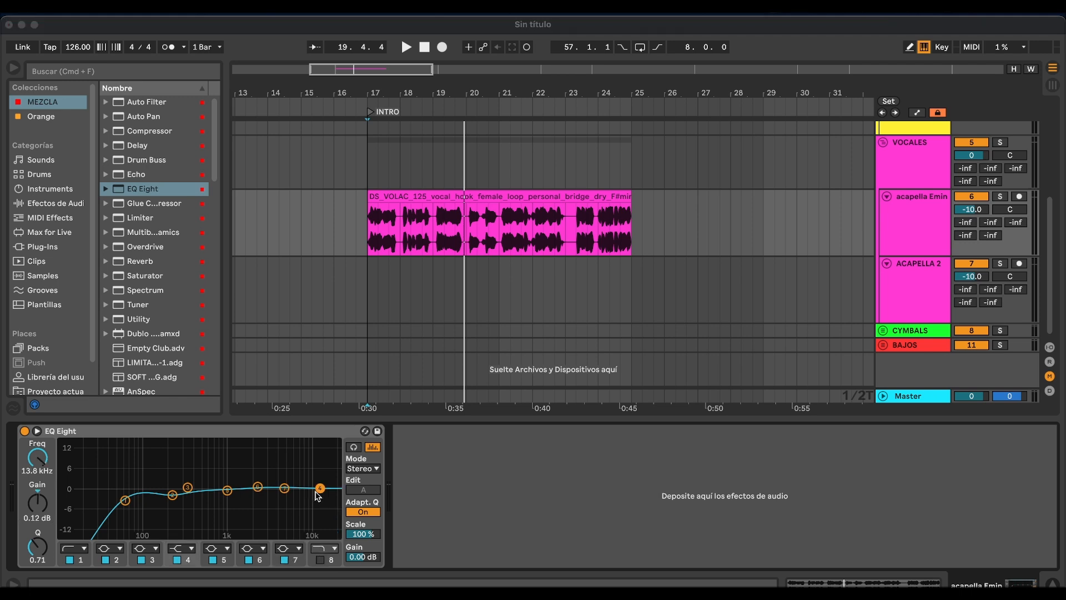
drag(315, 492, 308, 491)
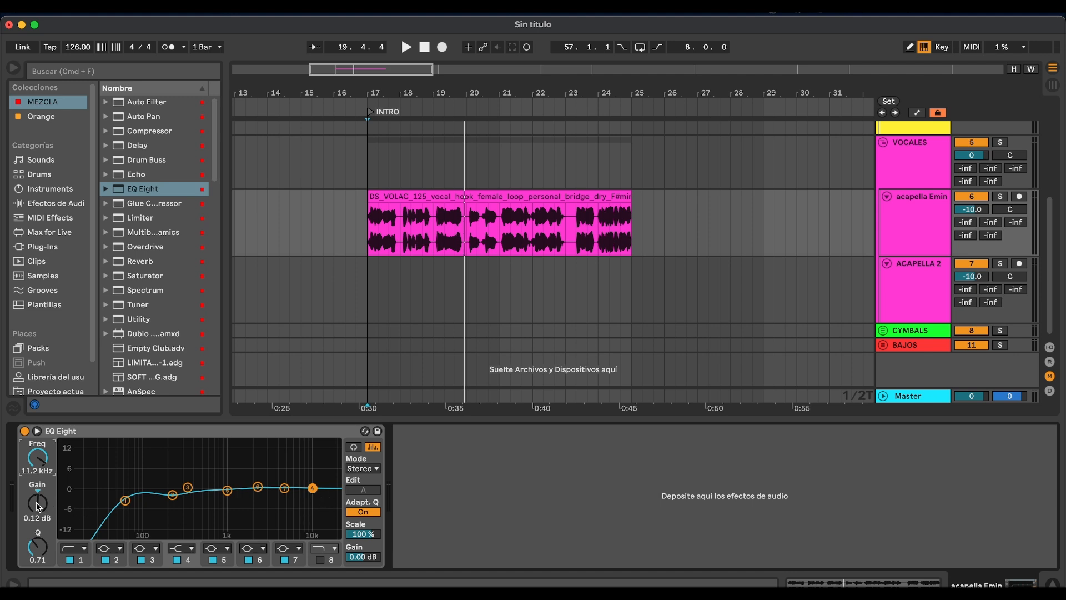
mouse_move(39, 507)
mouse_down()
mouse_move(38, 469)
mouse_move(38, 496)
mouse_up()
key(space)
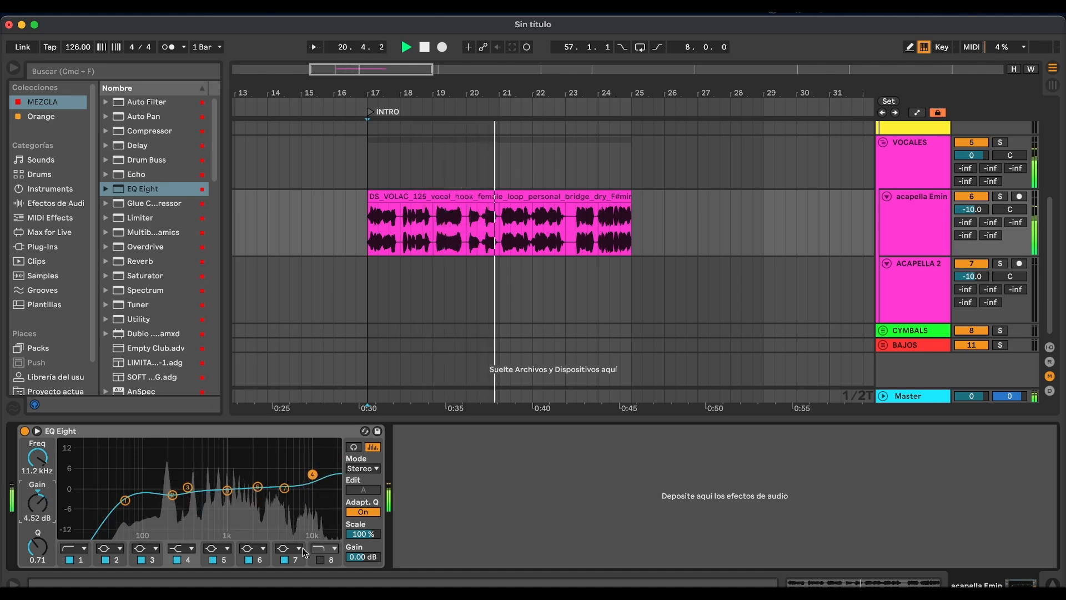
- Enable band 8 as an 18.0 kHz high shelf with 0.00 dB gain, and add Maag EQ4 after EQ Eight
click(320, 560)
key(space)
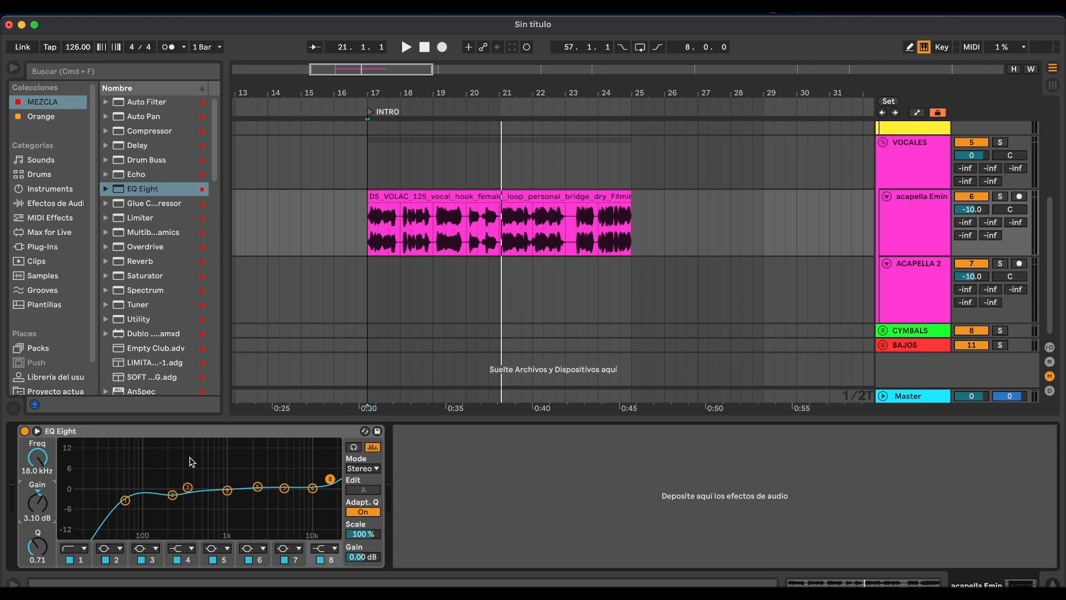
click(79, 72)
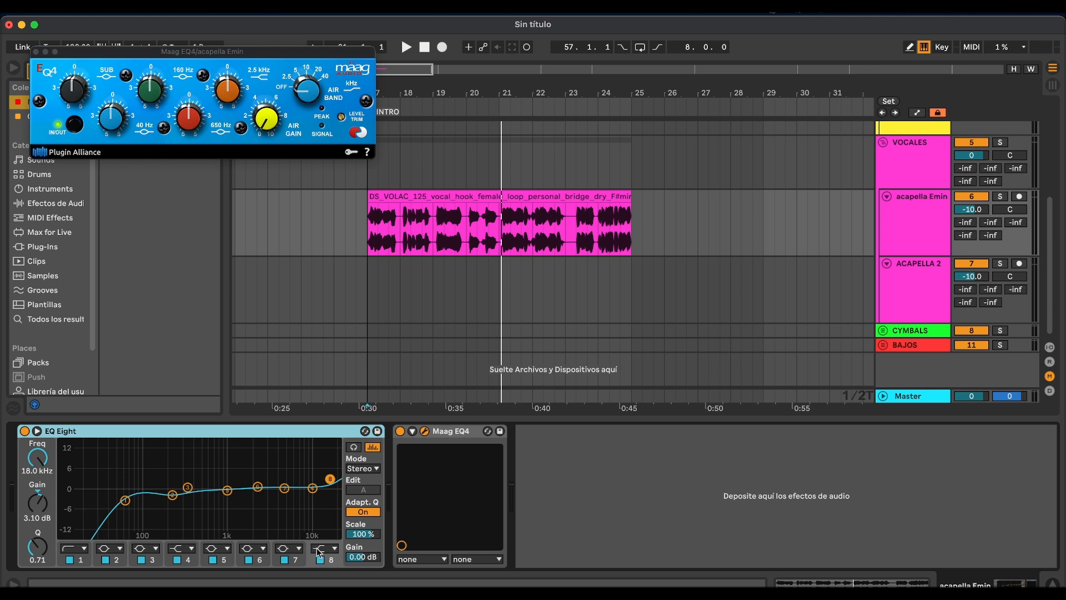
double_click(38, 506)
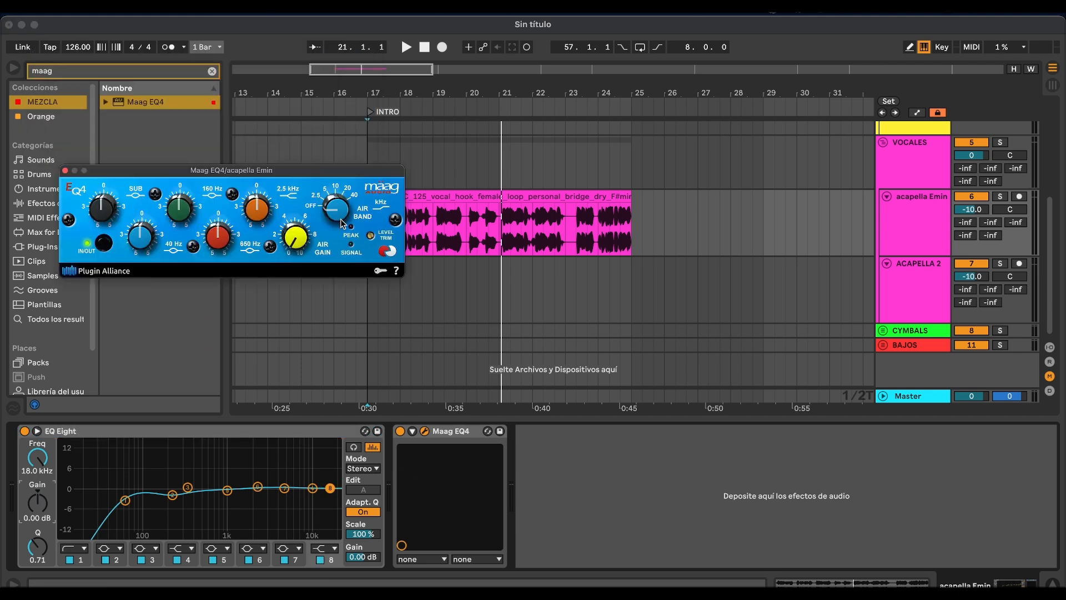
- Turn on Maag EQ4's Air Band and raise its Air Gain to about 3.5 while playing the vocal
drag(337, 218, 340, 210)
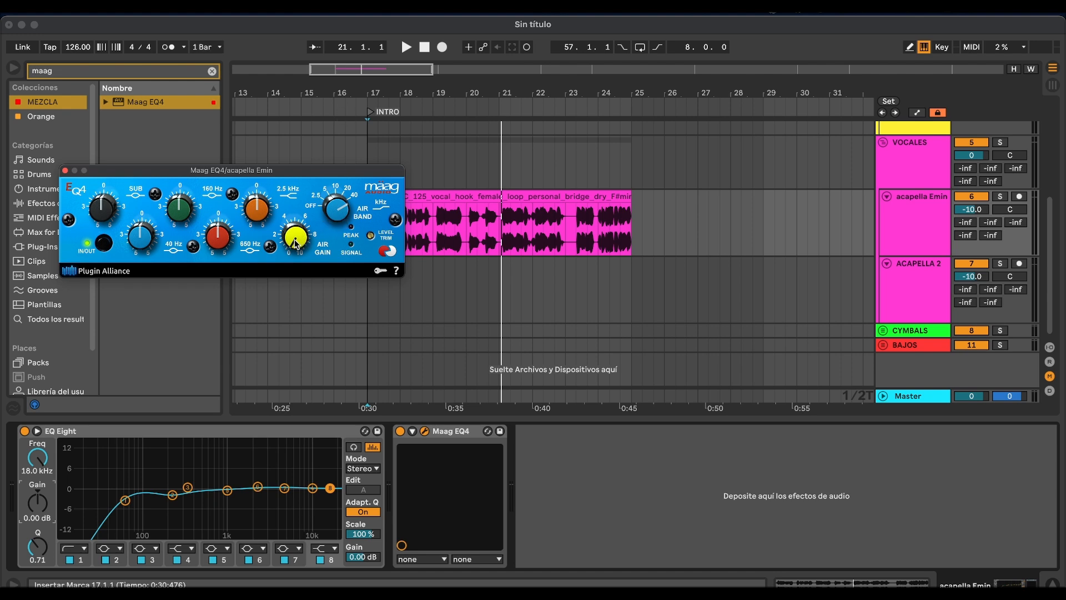
key(space)
drag(295, 243, 289, 199)
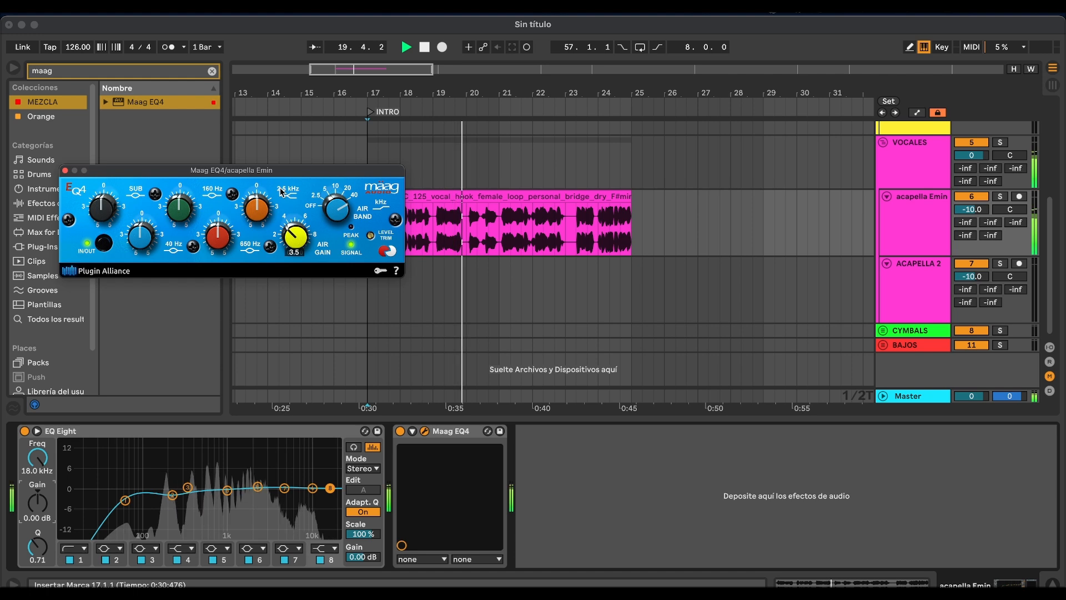
key(space)
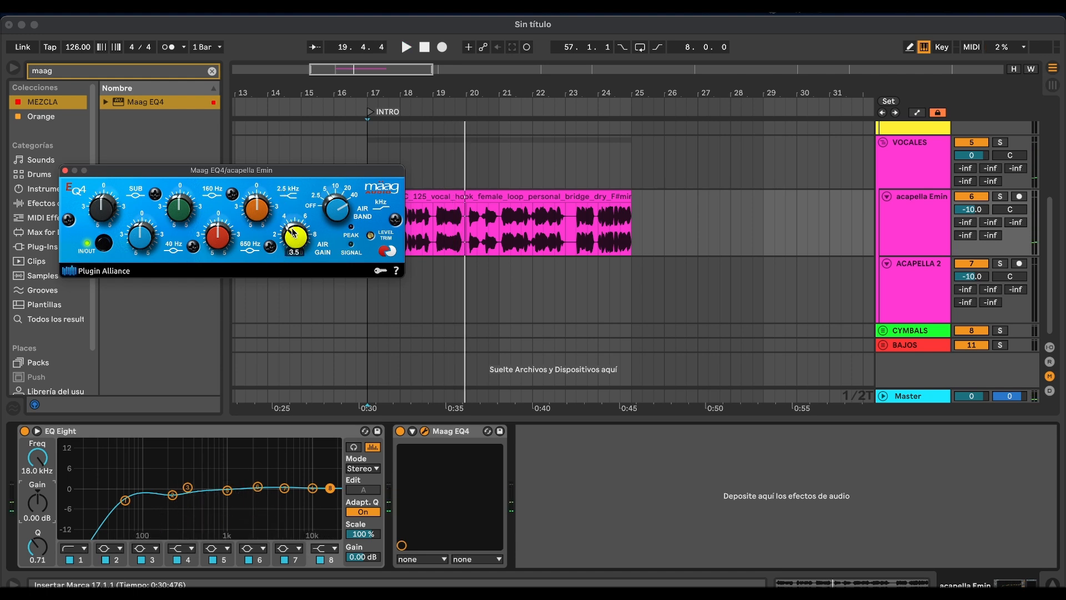
drag(293, 232, 292, 235)
mouse_move(370, 241)
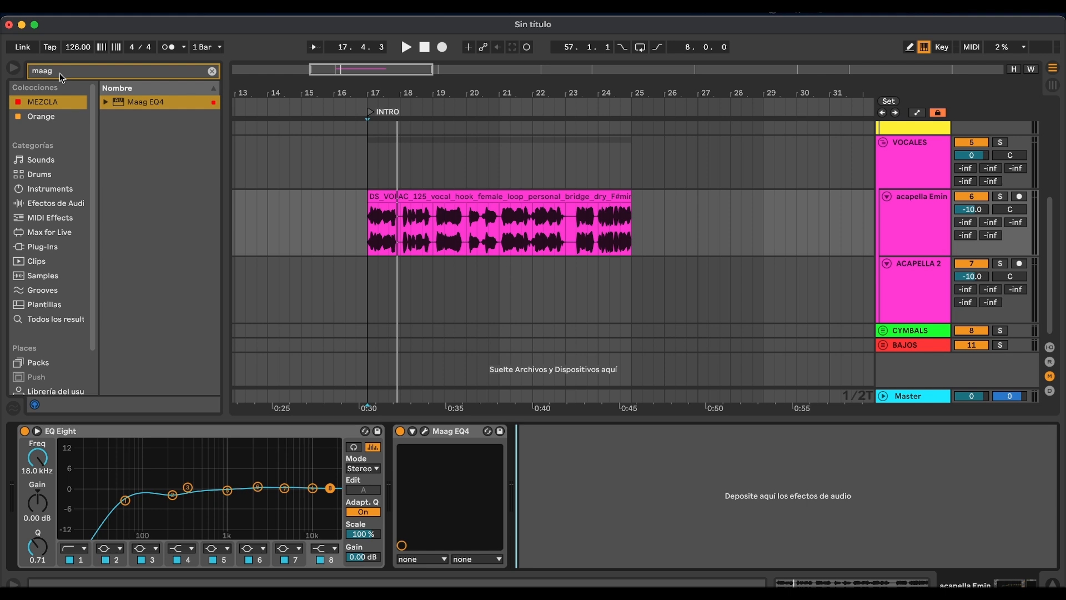
- Add FabFilter Pro-DS after Maag EQ4 and set its side-chain frequency range to 5.021–11.05 kHz
double_click(75, 72)
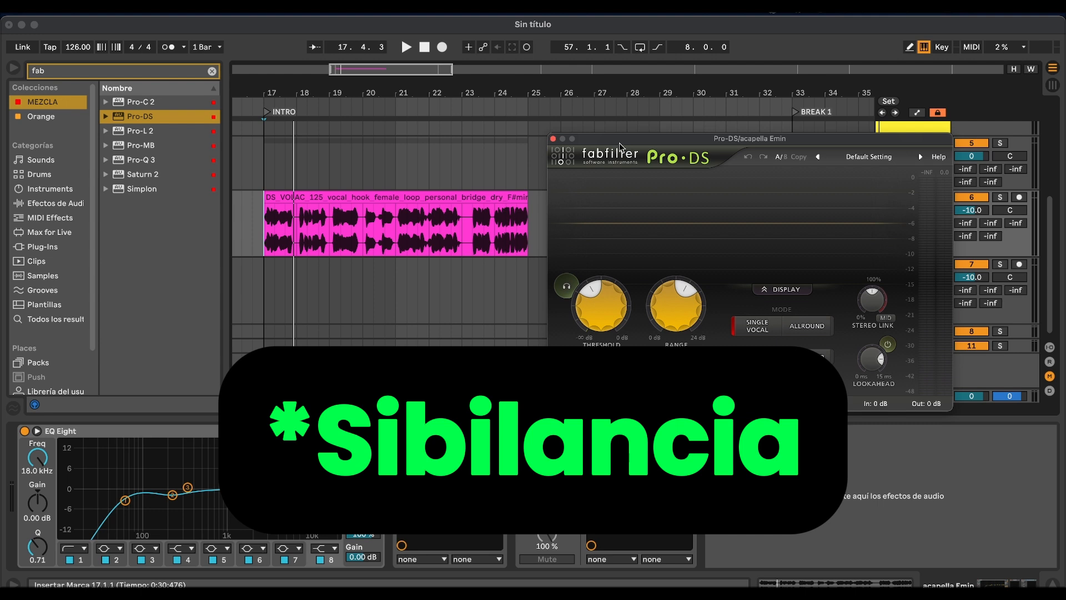
drag(620, 146, 599, 140)
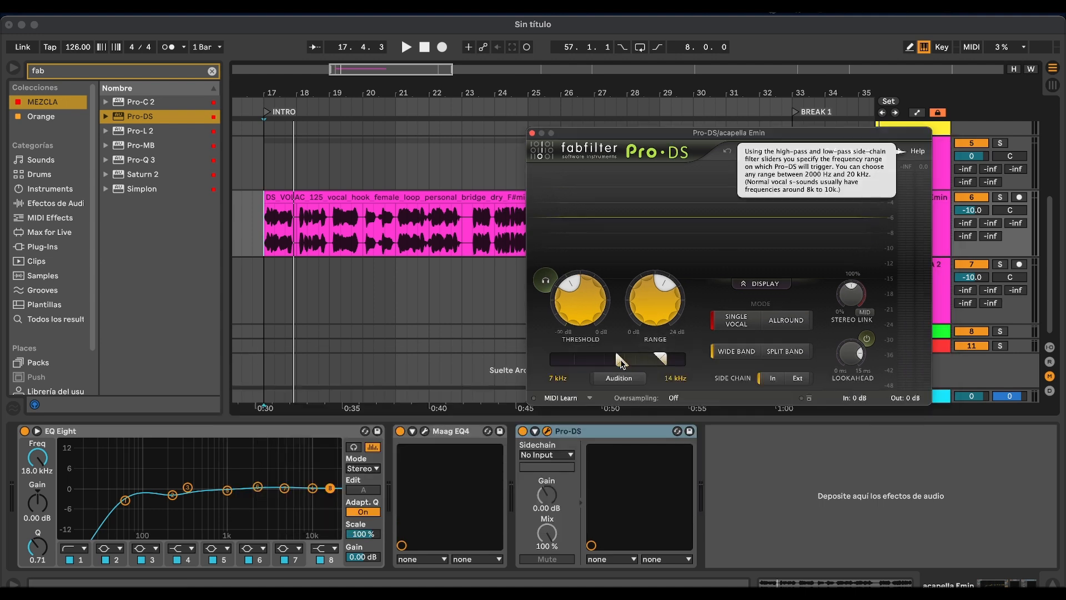
drag(618, 362, 650, 362)
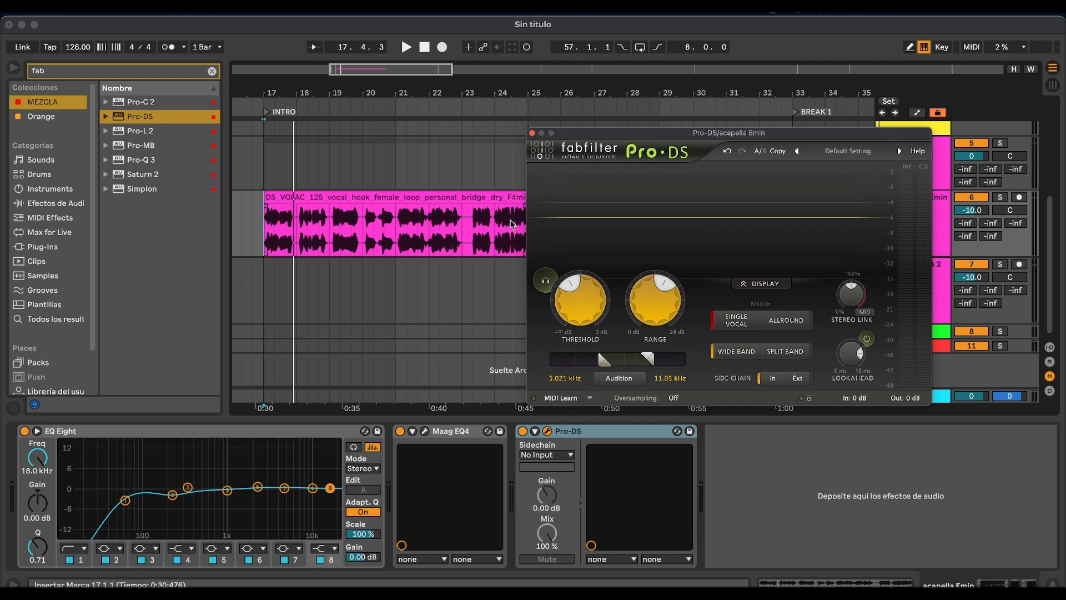
- Play the vocal through Pro-DS from the start and from around bar 23 to examine the sibilance detection
key(space)
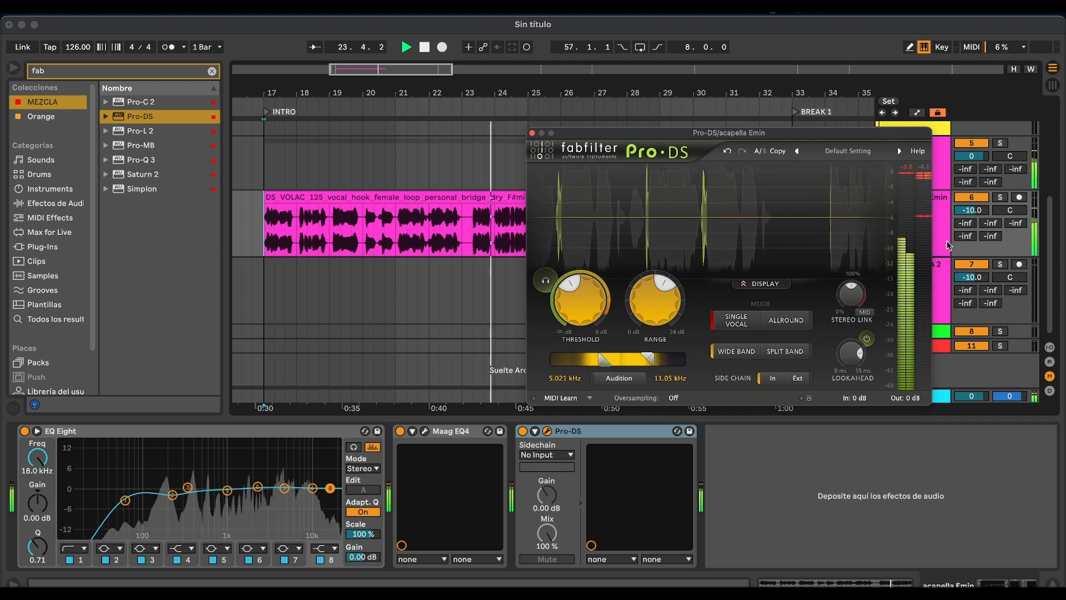
key(space)
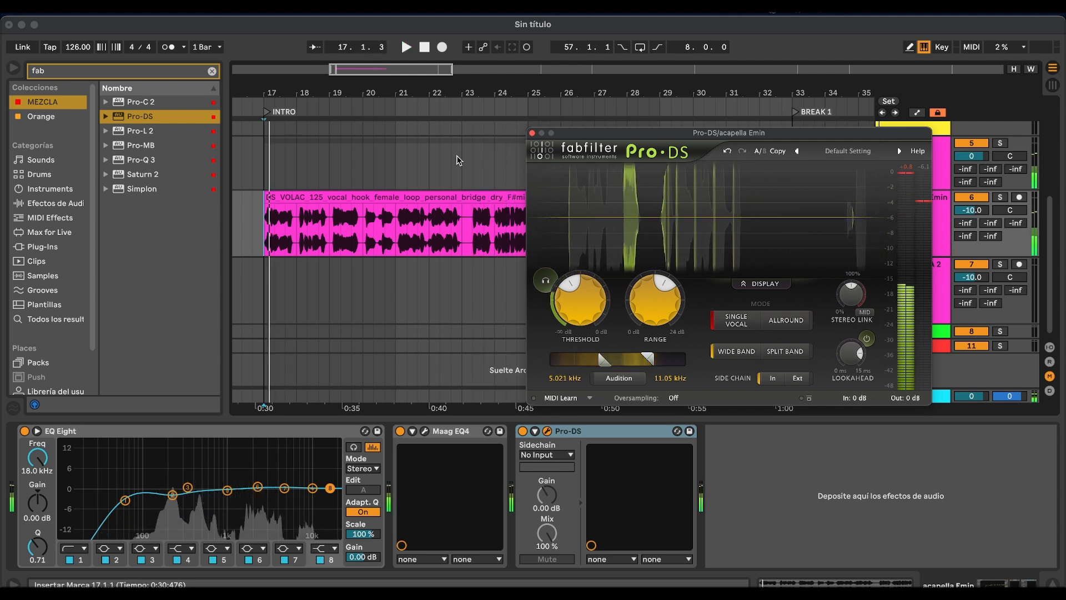
click(461, 160)
key(space)
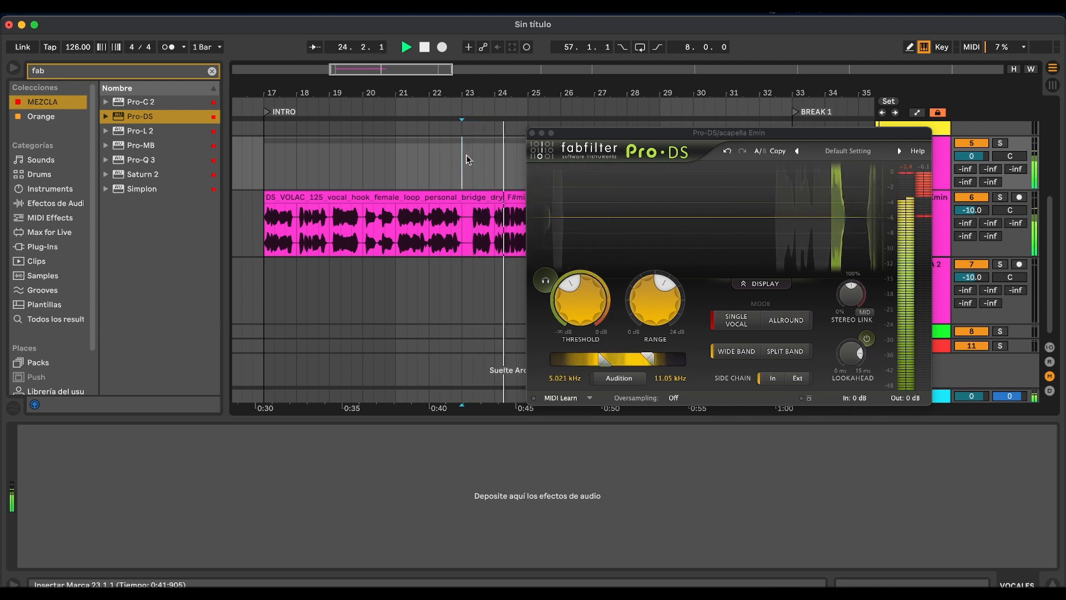
click(472, 160)
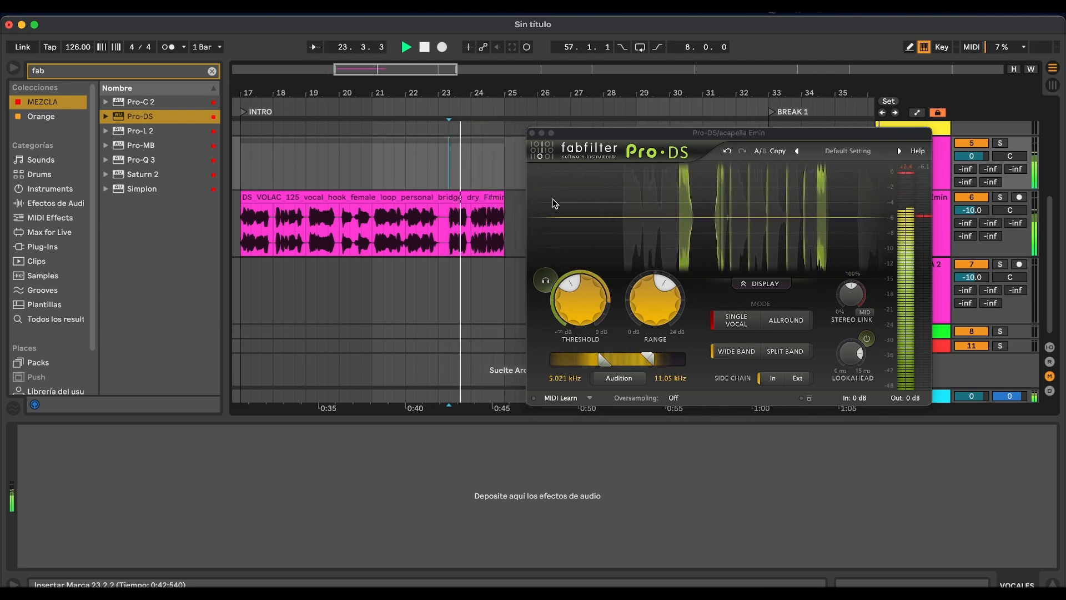
key(space)
key(space)
key(space)
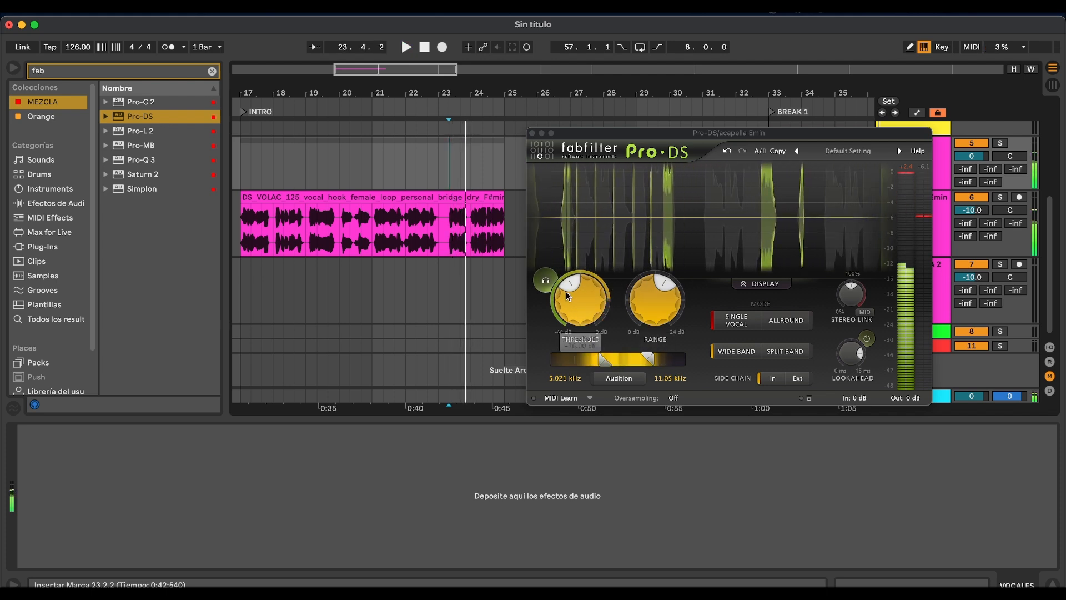
- Raise the Pro-DS threshold to about -13 dB while playing the vocal from bar 23
drag(565, 291, 602, 300)
key(space)
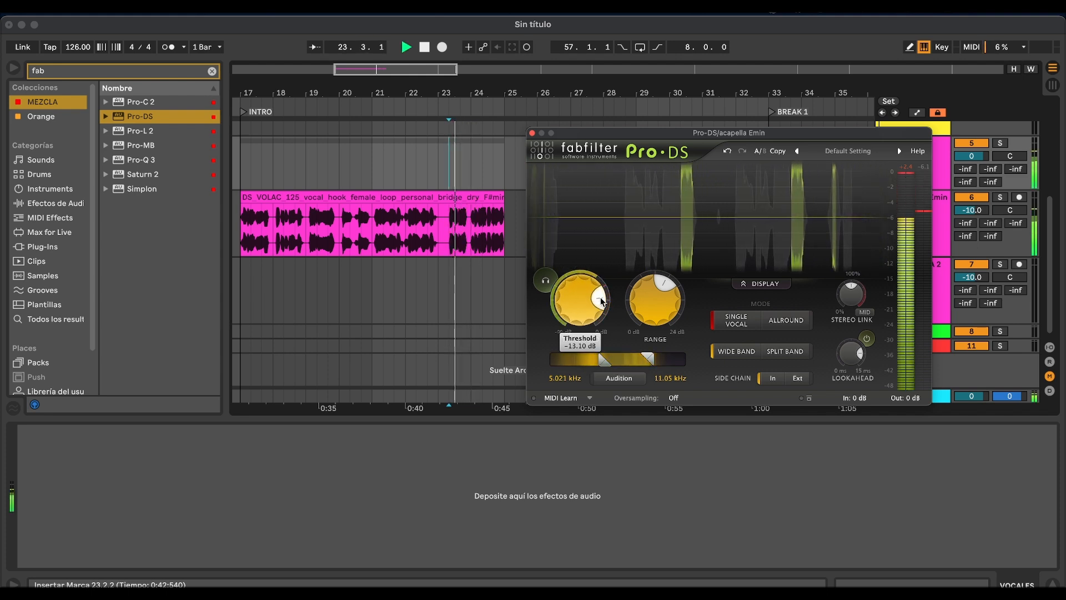
drag(601, 299, 602, 296)
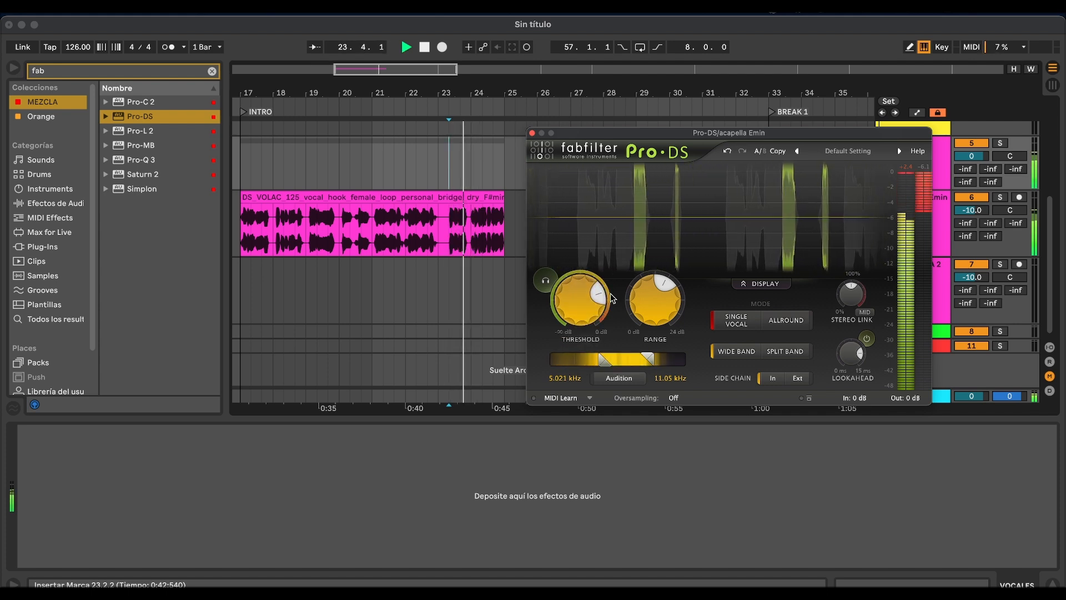
key(space)
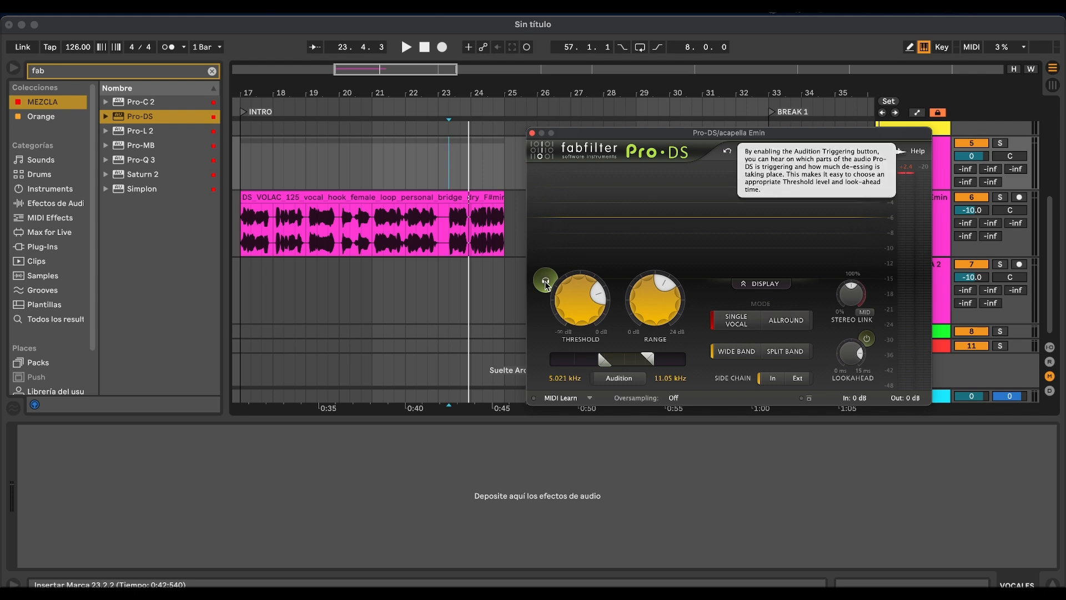
- Audition the sibilance that triggers Pro-DS while playing the vocal, and switch triggering audition off again
click(544, 281)
key(space)
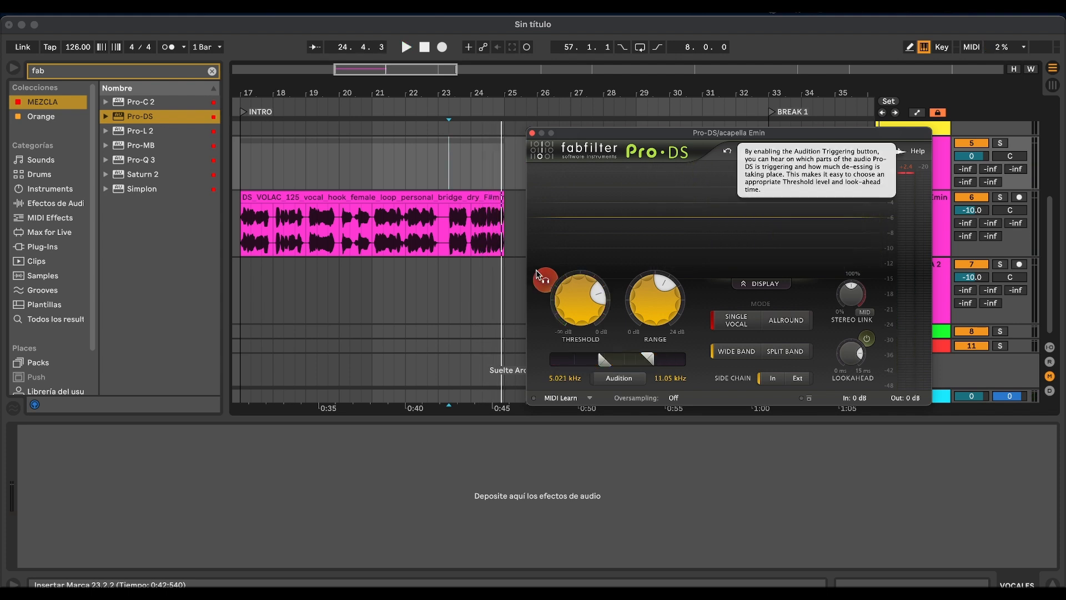
click(542, 276)
- Play the vocal from bar 23 and compare the sound with Pro-DS bypassed and active
drag(499, 99, 504, 97)
click(471, 232)
key(space)
click(522, 431)
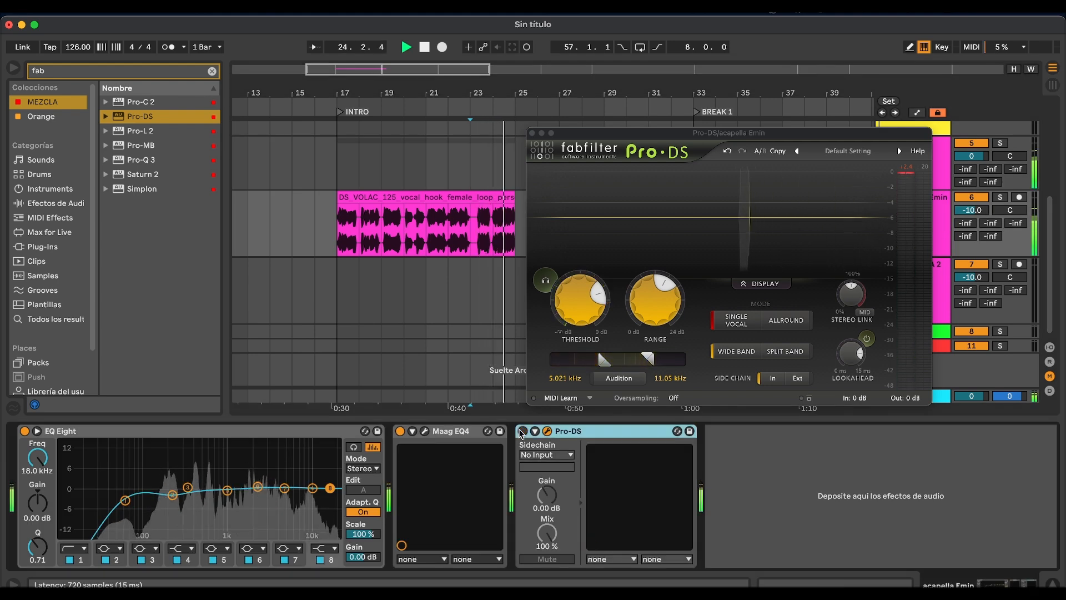
click(521, 431)
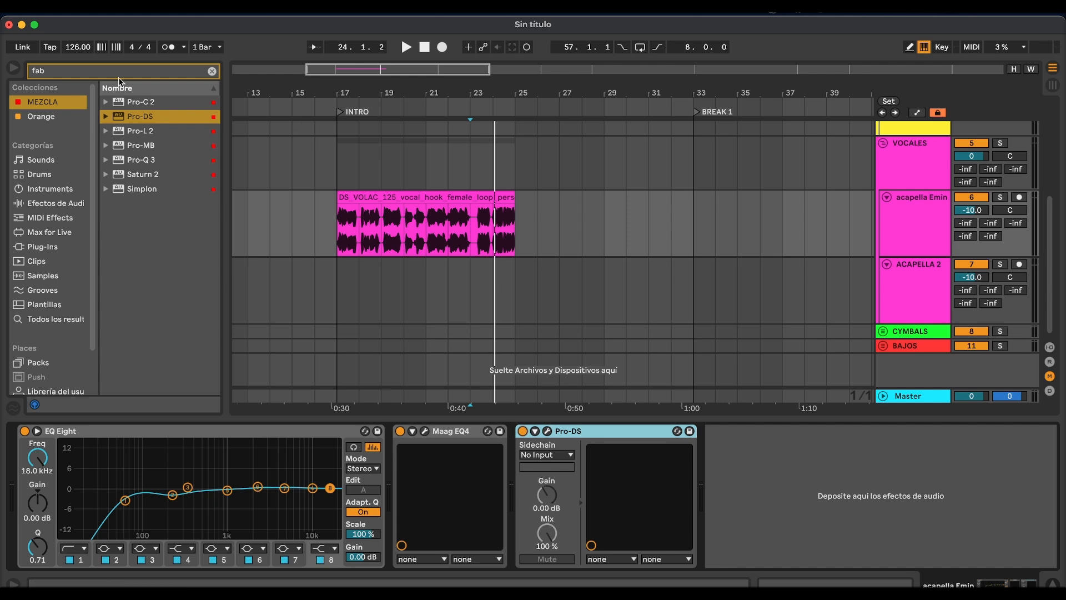
- Find Ableton's Compressor by searching for "com" and add it after Pro-DS on the lead acapella track
click(78, 72)
text(com)
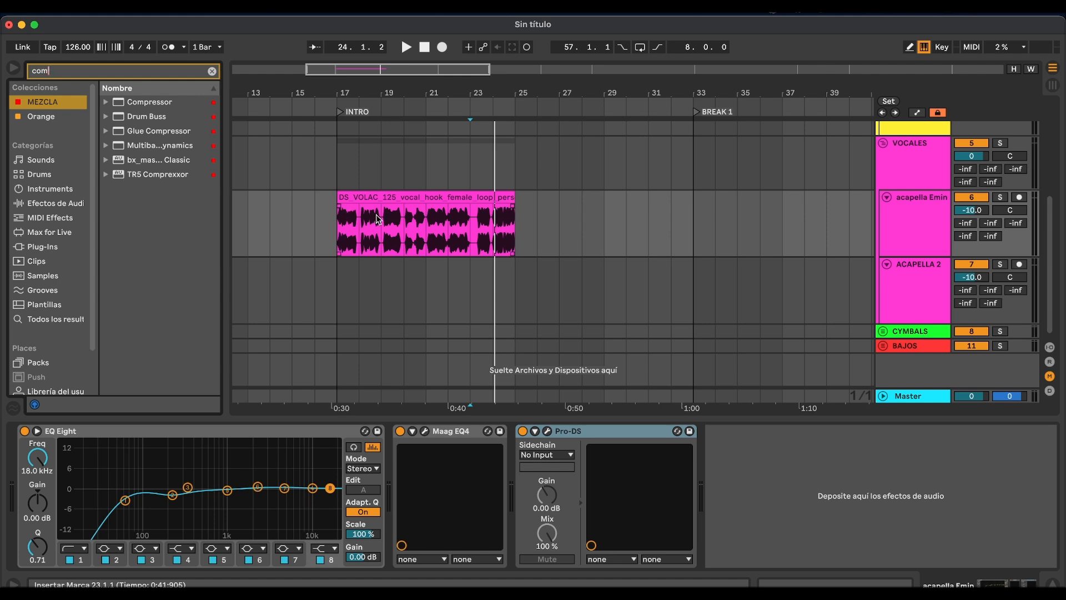
drag(335, 113, 336, 117)
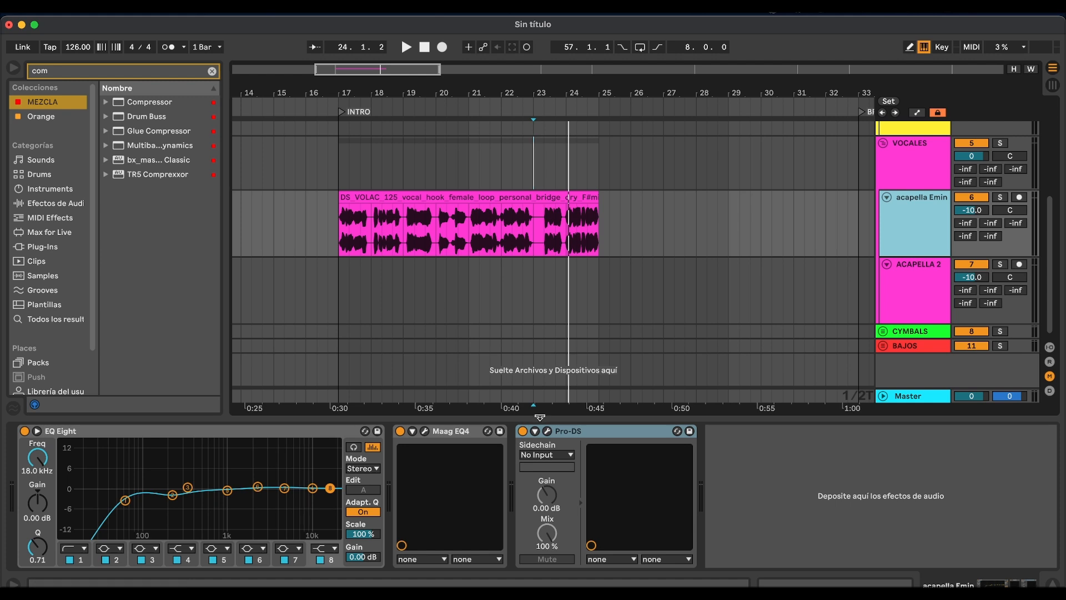
double_click(156, 101)
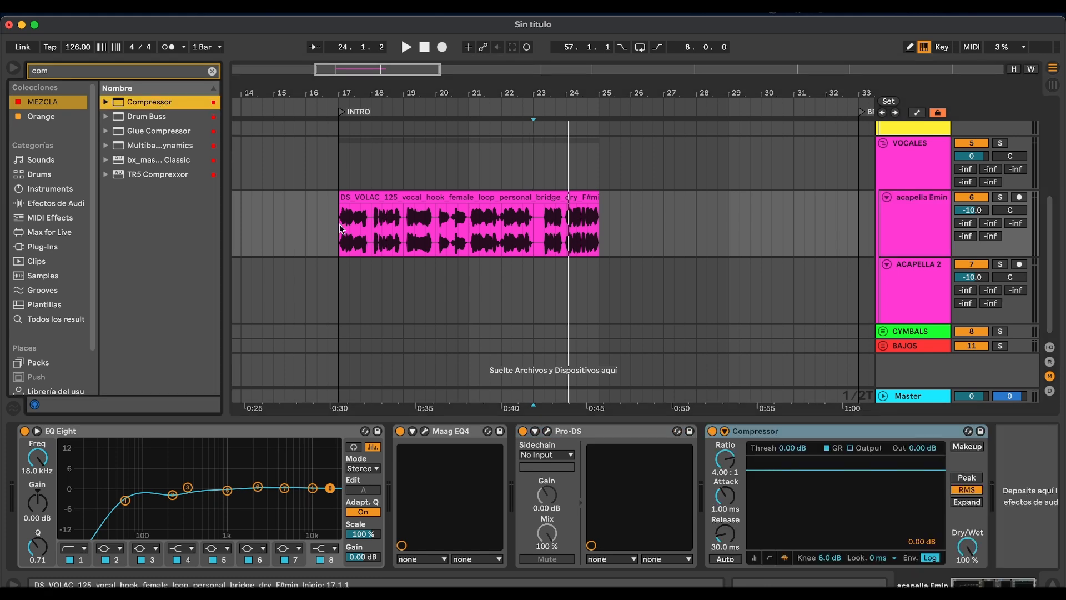
- Lower the Compressor threshold to -14.9 dB while playing the vocal from bar 17
click(339, 278)
key(space)
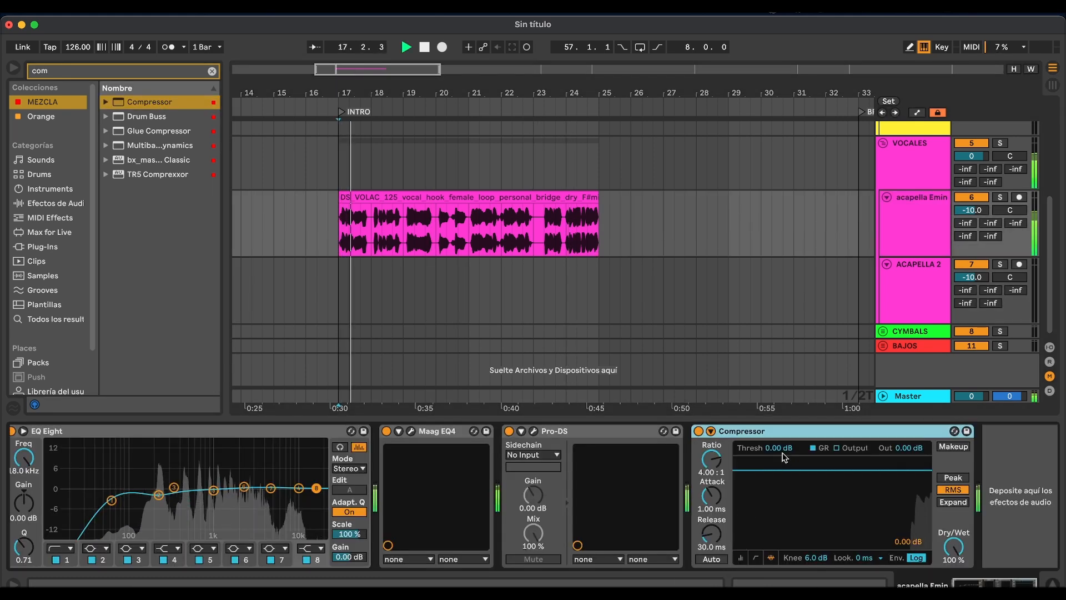
drag(781, 451, 781, 482)
key(space)
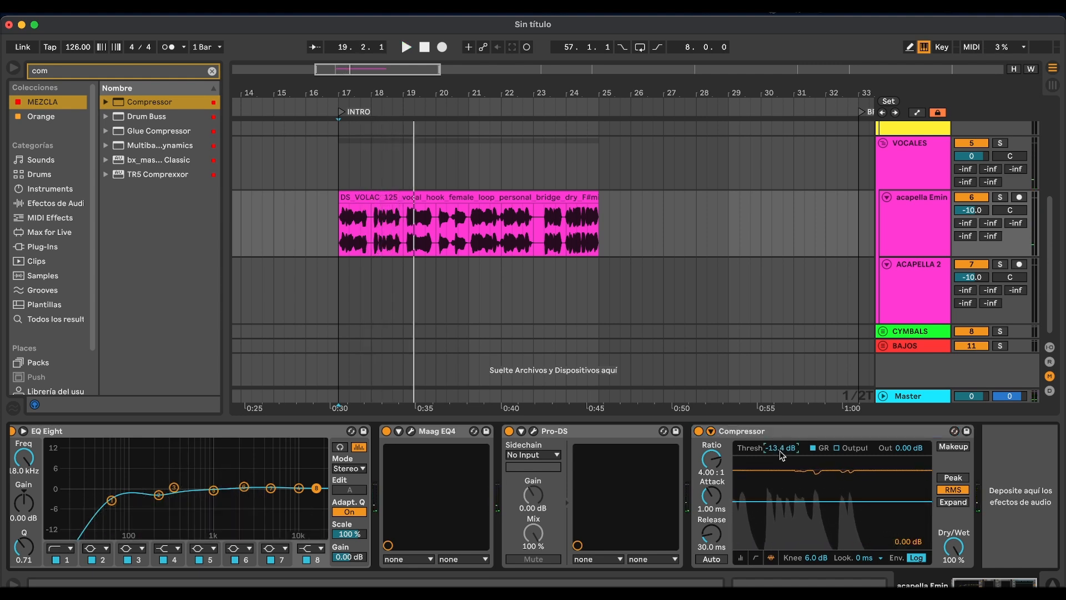
key(space)
drag(782, 455, 782, 460)
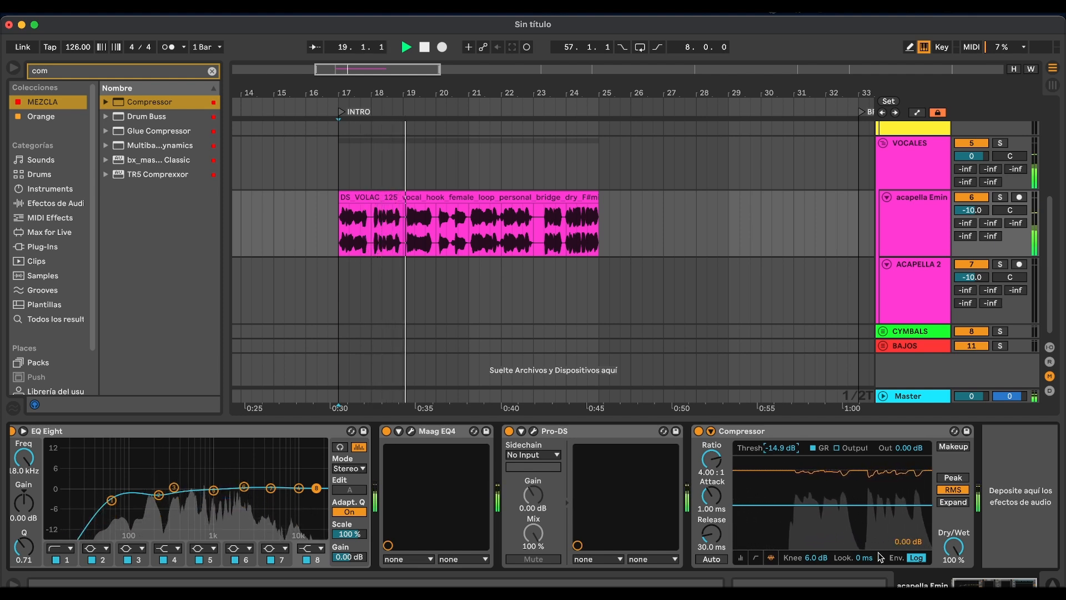
key(space)
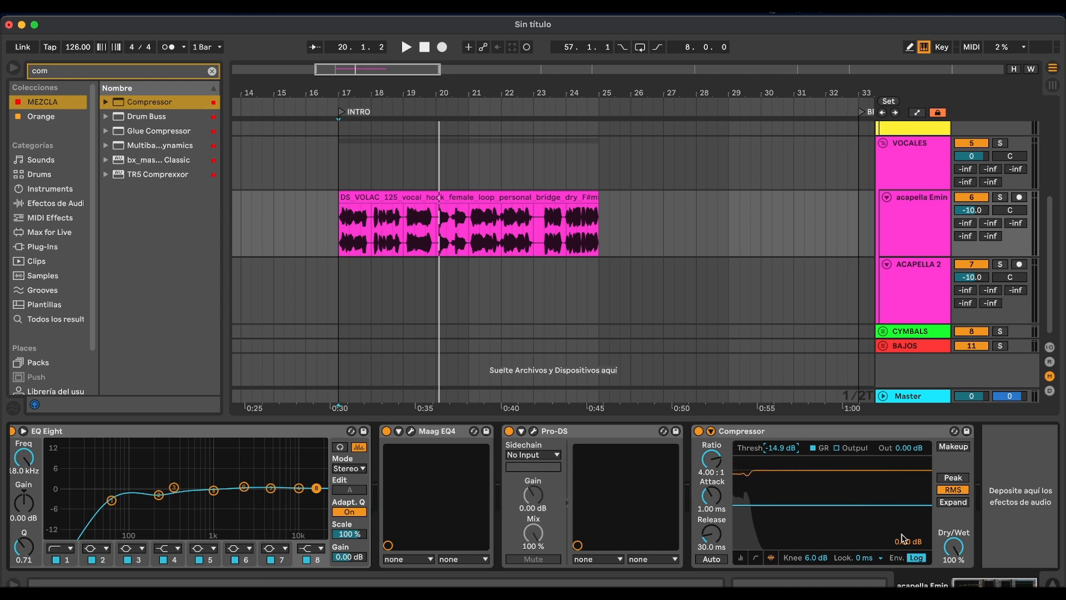
- Raise the Compressor's output gain to 1.12 dB while playing the vocal
key(space)
drag(899, 453, 899, 450)
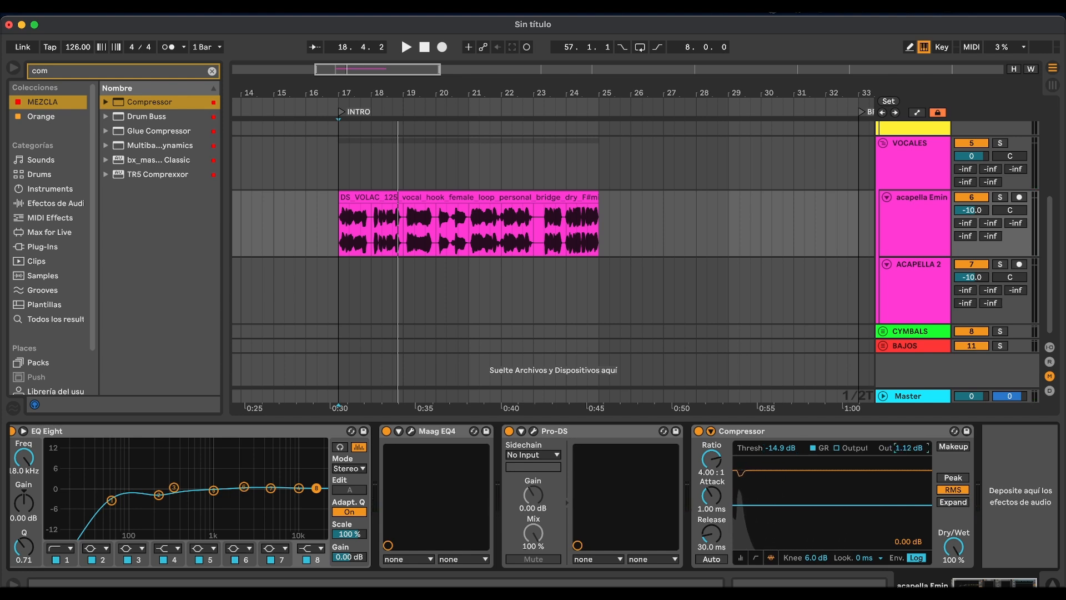
drag(899, 450, 891, 453)
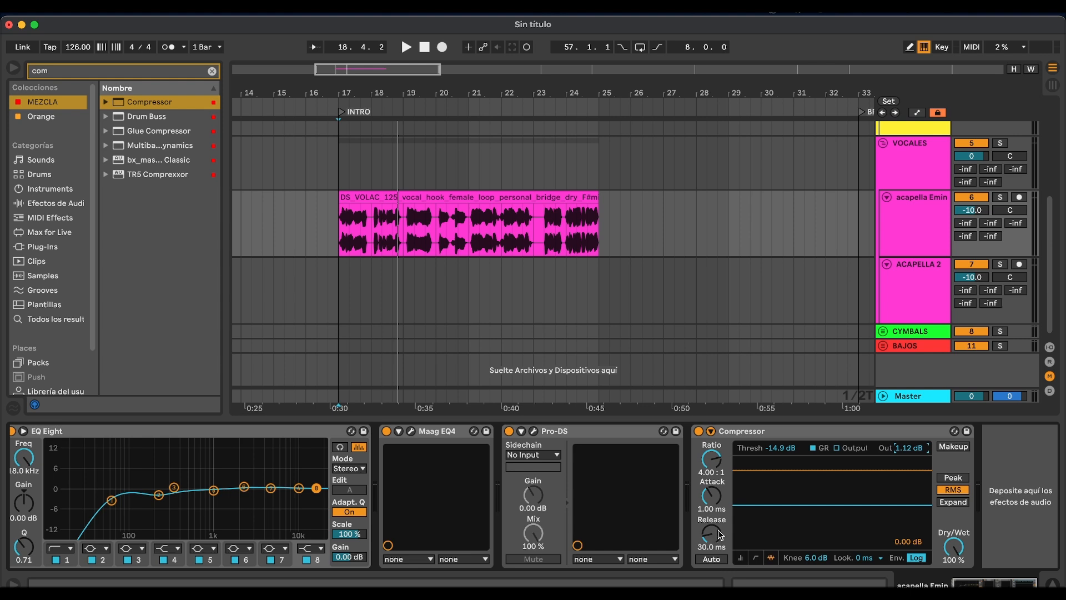
key(space)
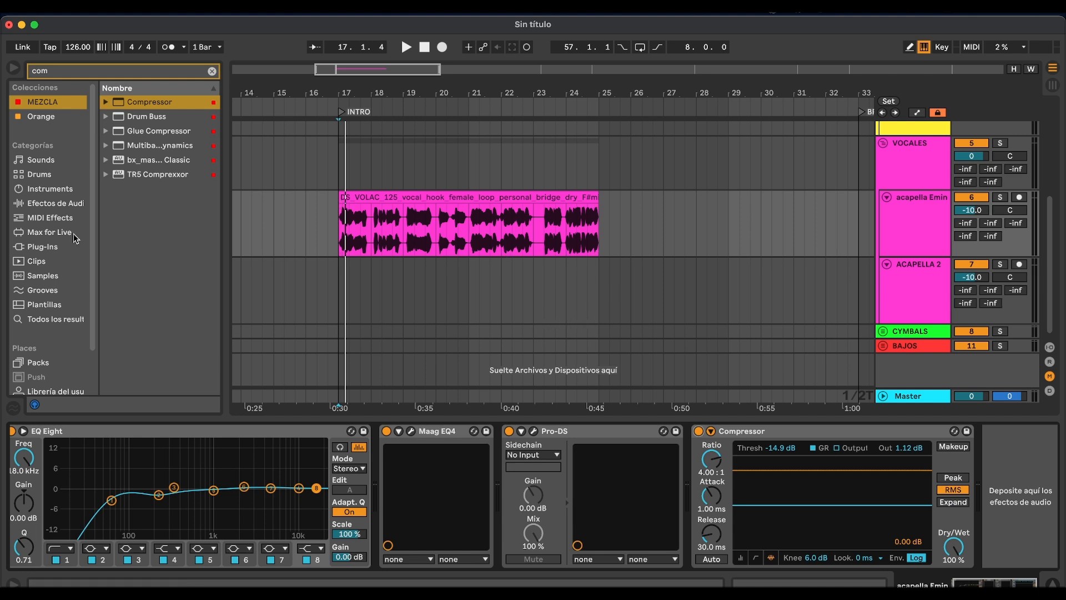
- Find Saturator by searching for "sat" and add it after the Compressor
click(61, 72)
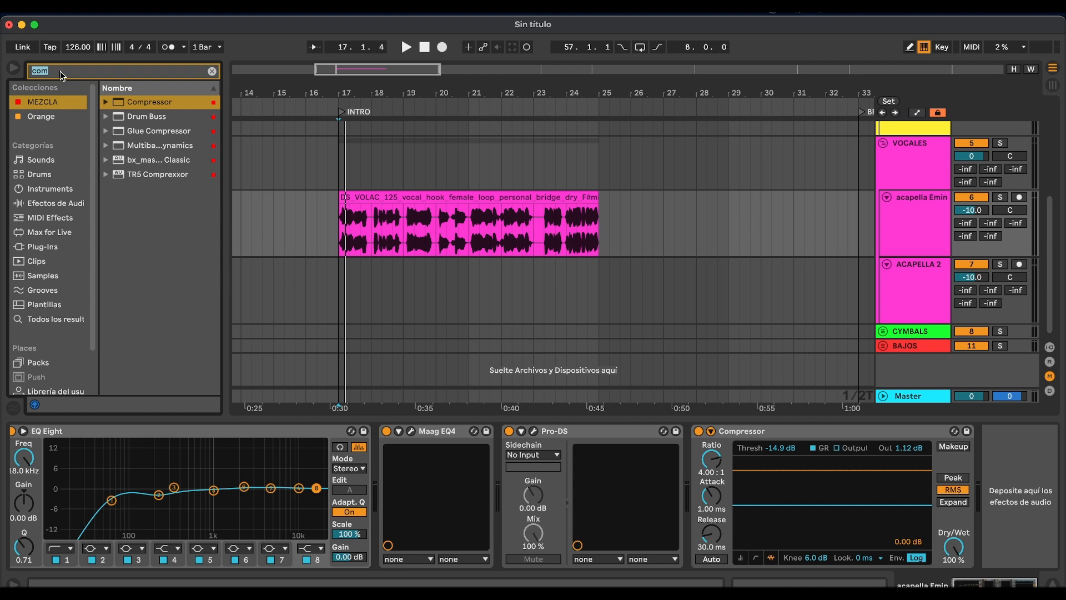
text(sat)
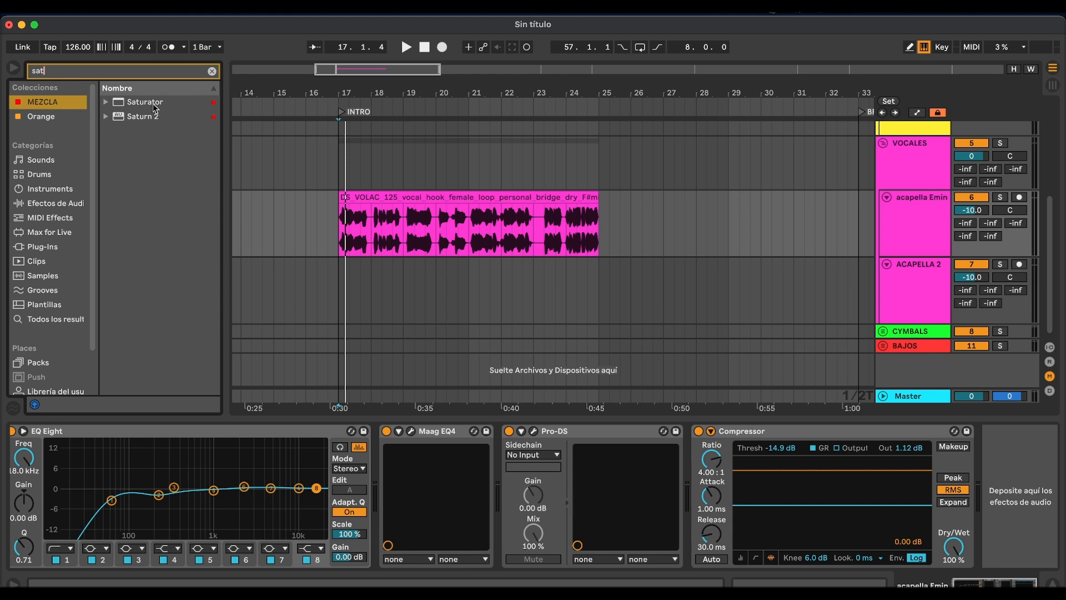
double_click(151, 107)
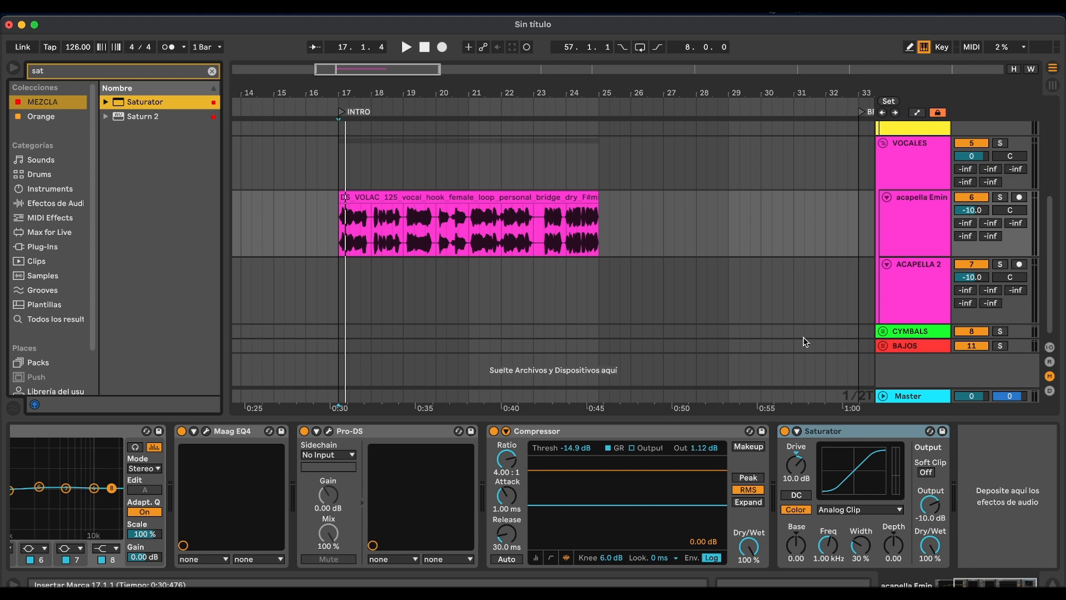
- Play the vocal through Saturator, and set its Drive to 5.14 dB and Output to -6.00 dB
key(space)
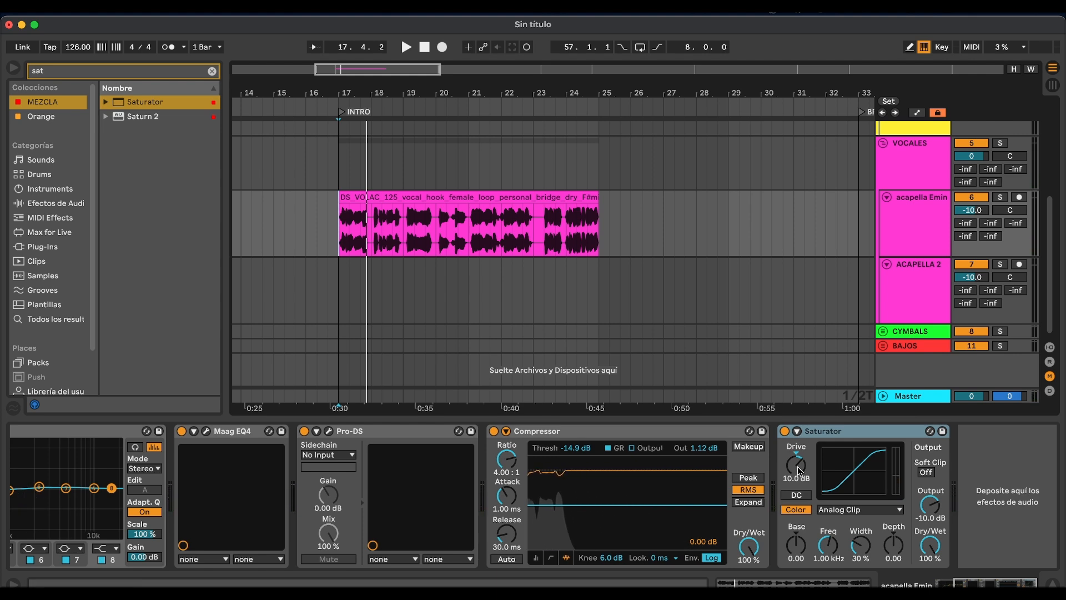
drag(798, 470, 808, 479)
drag(931, 505, 930, 491)
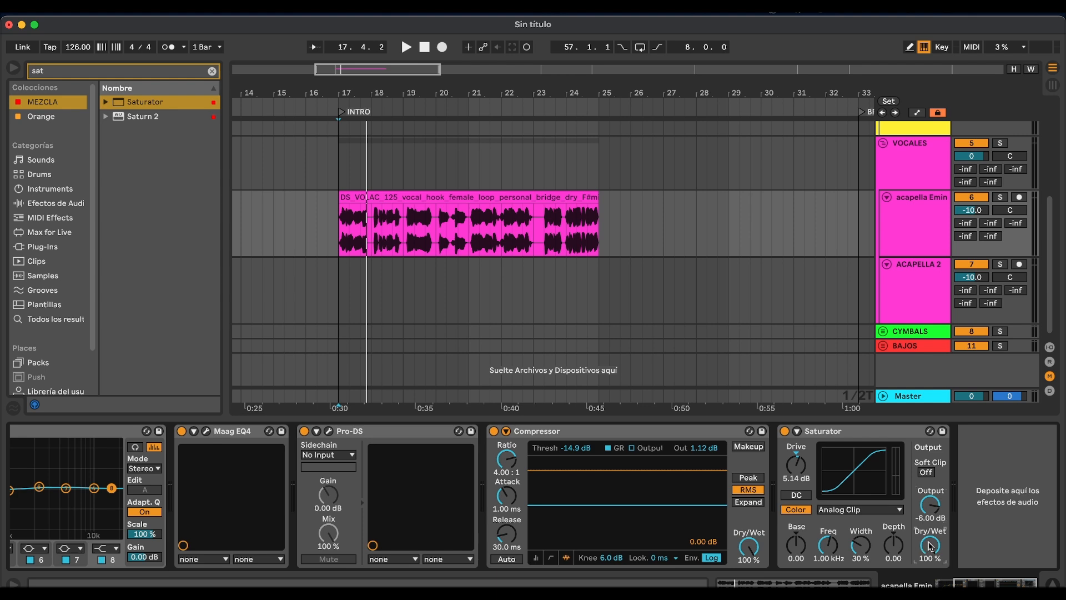
mouse_move(931, 546)
mouse_down()
mouse_move(931, 594)
mouse_move(931, 547)
mouse_up()
- Compare the vocal with Saturator bypassed and active, and lower its Dry/Wet to 28.6 %
click(785, 431)
key(space)
click(785, 432)
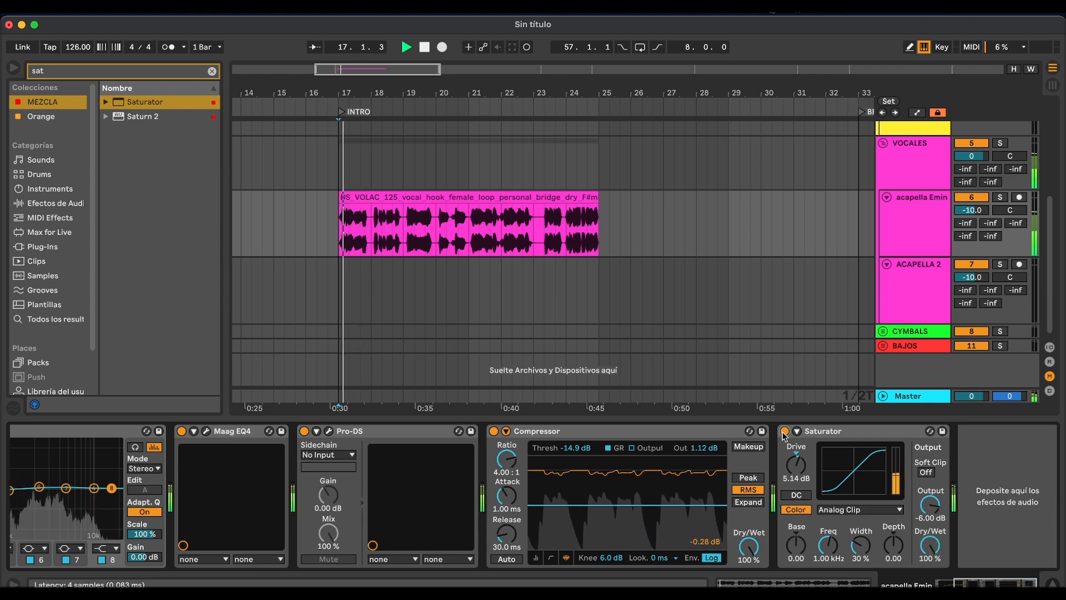
key(space)
key(space)
mouse_move(931, 546)
mouse_down()
mouse_move(931, 594)
mouse_move(930, 552)
mouse_up()
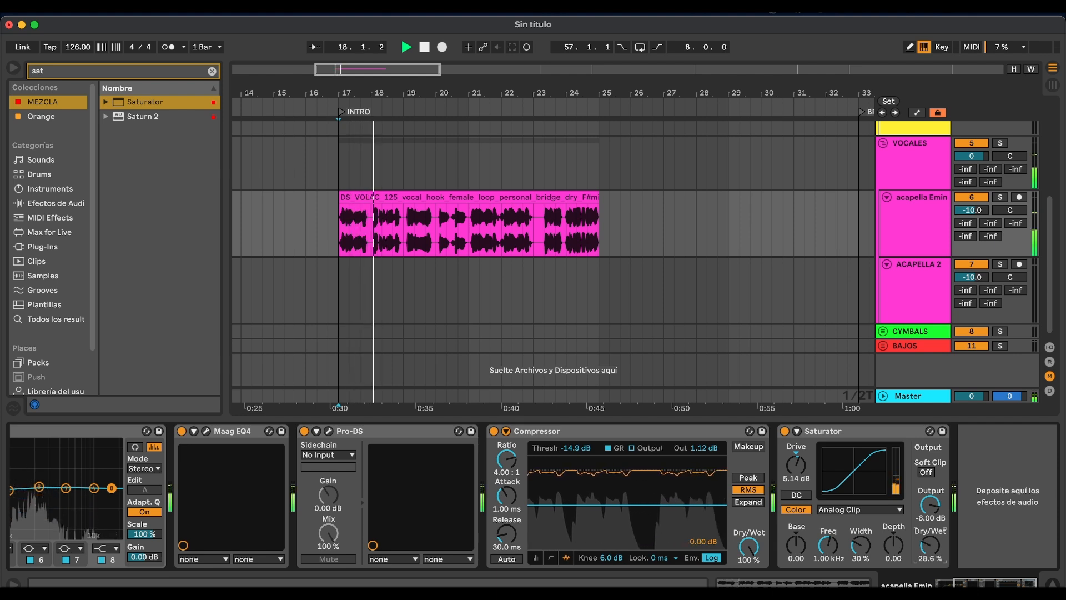
key(space)
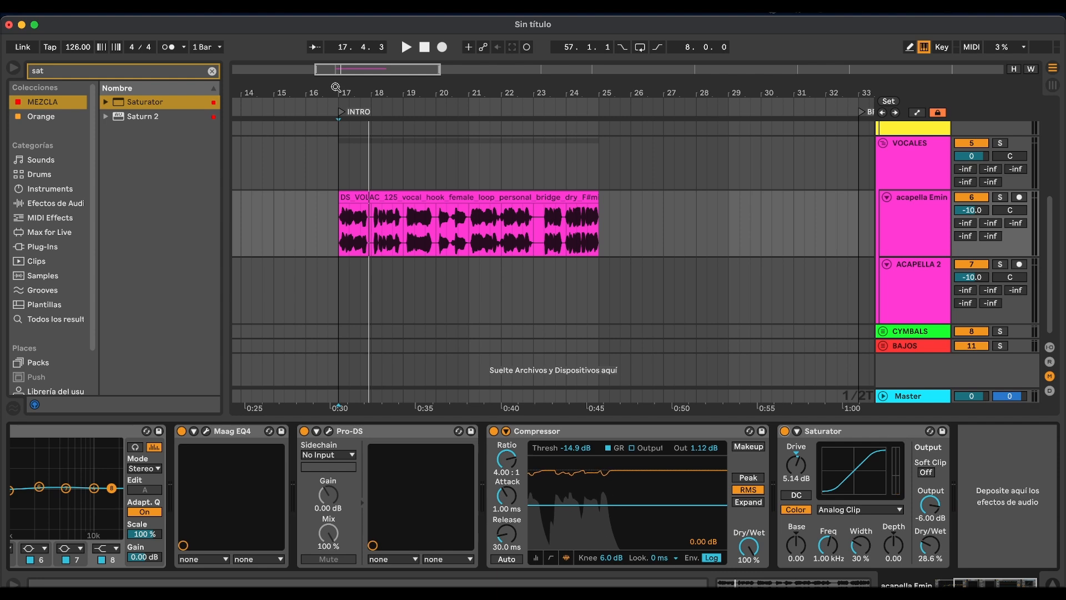
- Place the playback start at bar 17 and listen to the vocal through the complete effects chain
mouse_move(336, 88)
mouse_down()
mouse_move(336, 201)
mouse_move(431, 197)
mouse_up()
click(383, 177)
key(space)
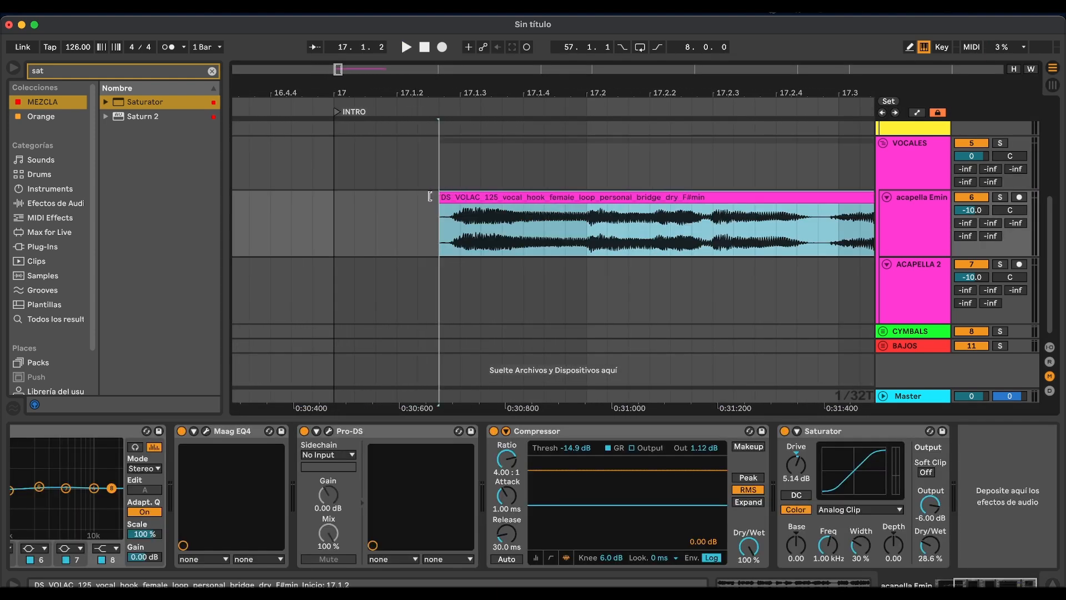
key(minus)
drag(374, 93, 374, 55)
click(360, 235)
key(space)
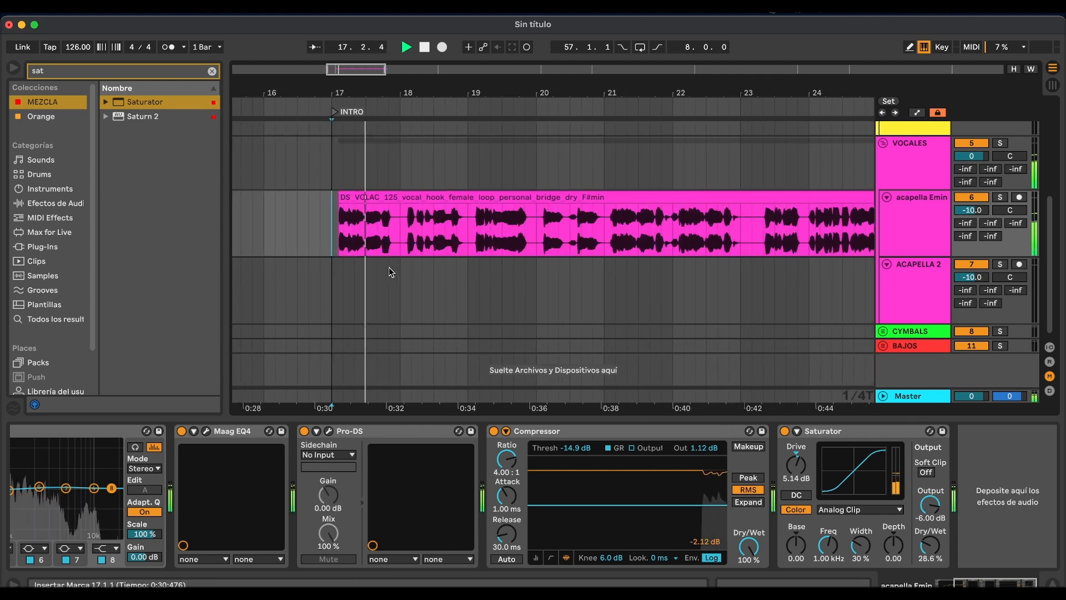
key(minus)
key(minus)
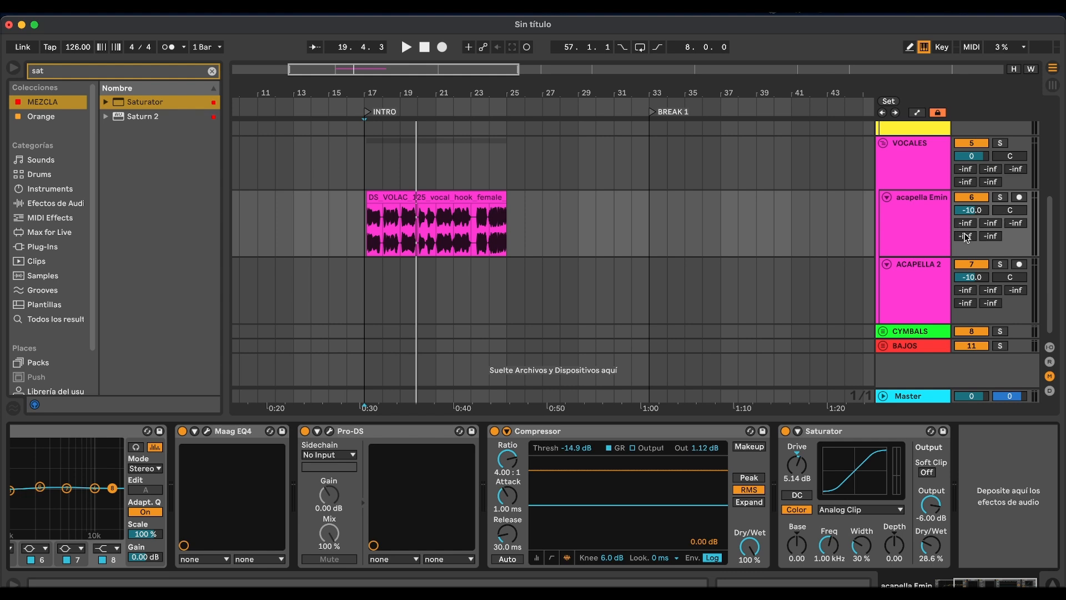
- Find Delay by searching for "delay" and add it after Saturator
click(73, 75)
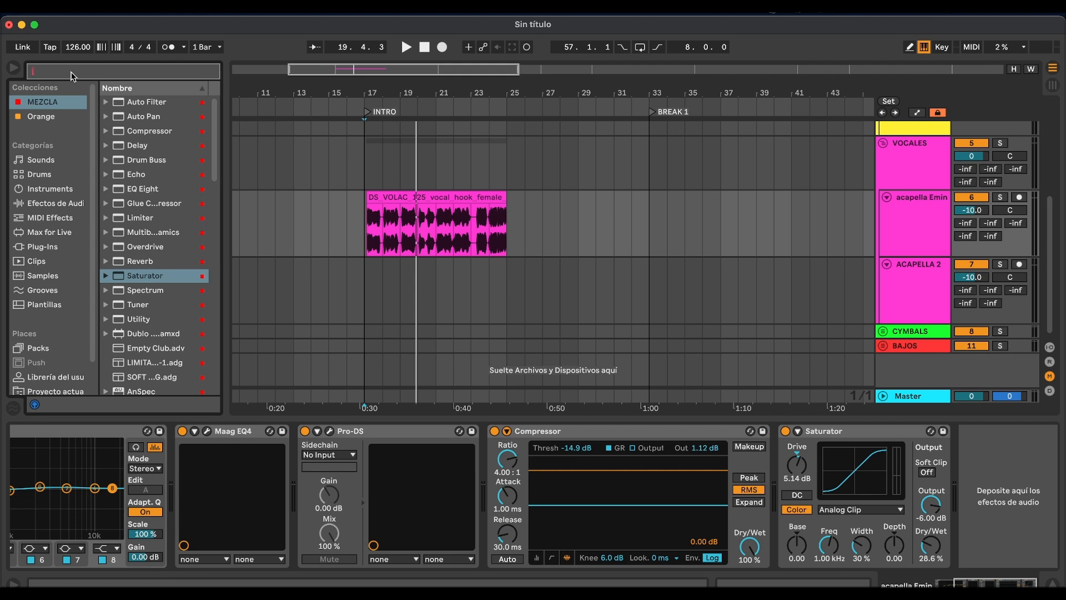
text(delay)
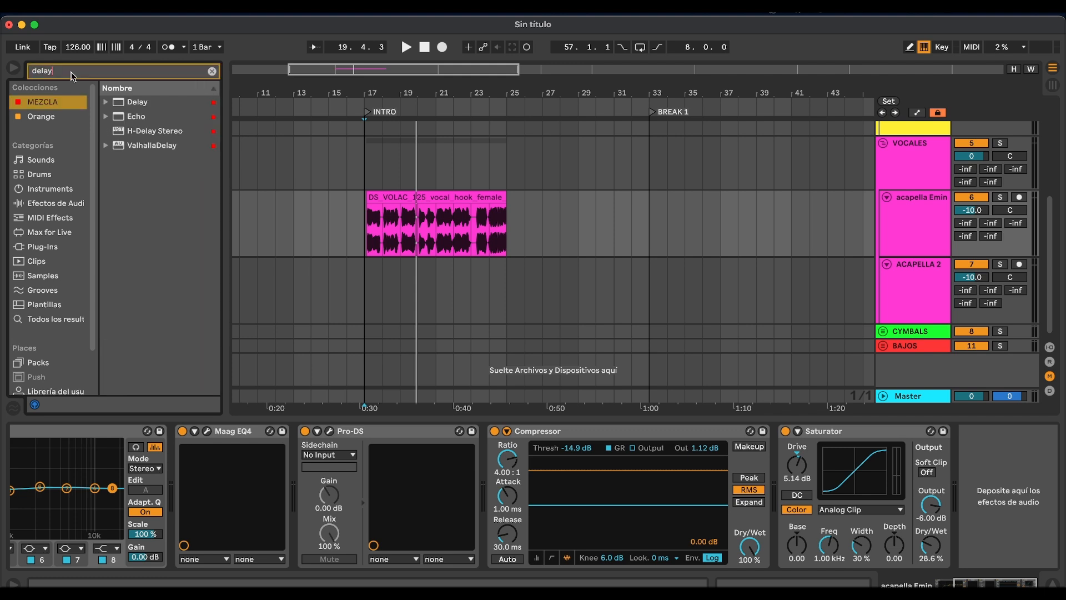
key(Down)
key(Return)
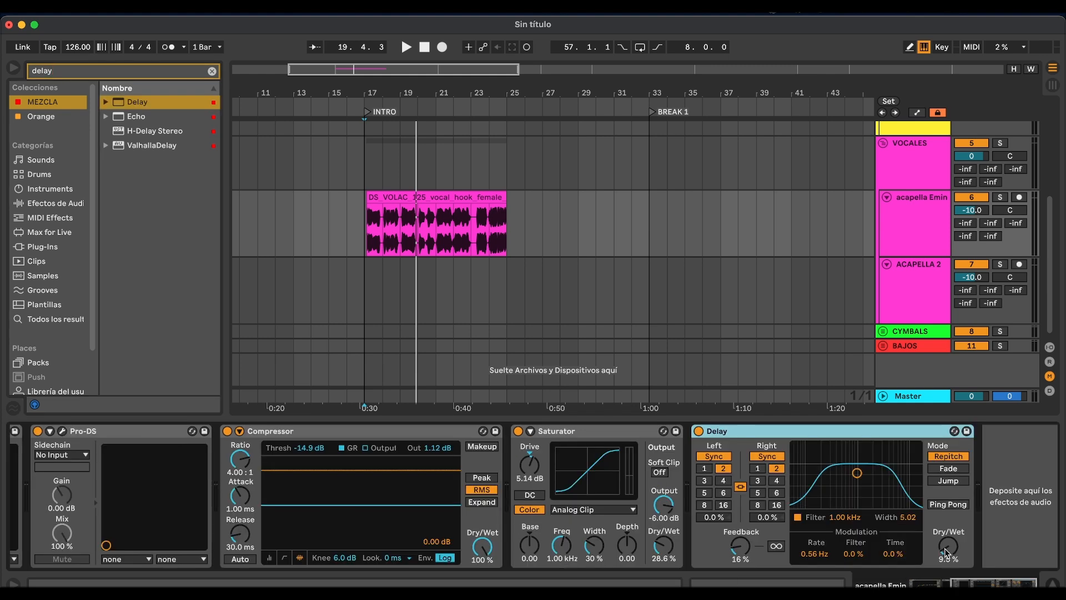
- Play the vocal through Delay, and set its Feedback to 30 % and Dry/Wet to 15 %
drag(739, 554, 739, 543)
key(space)
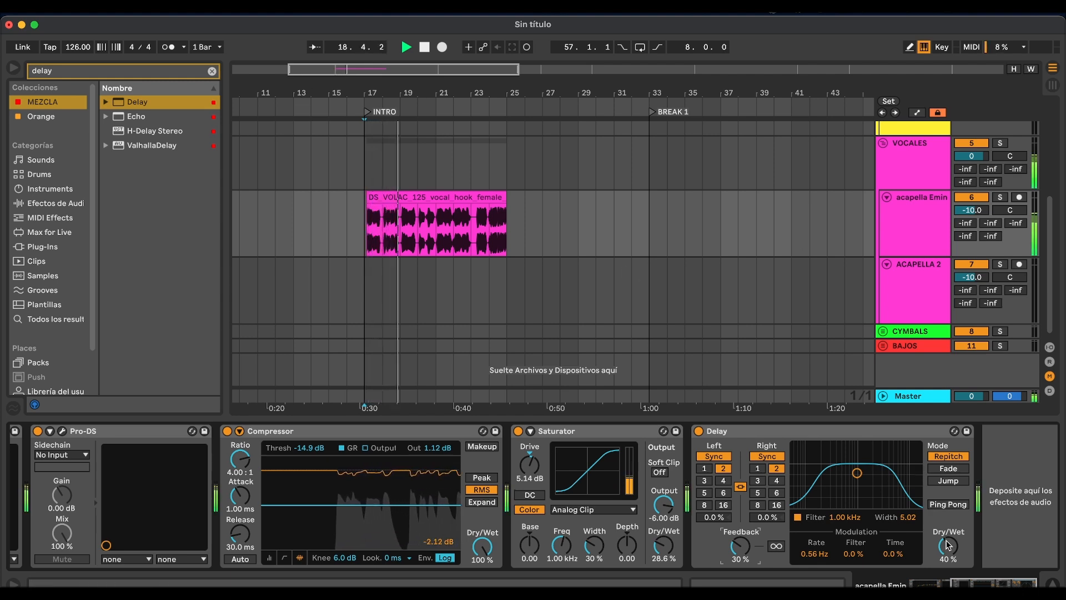
drag(949, 546, 948, 556)
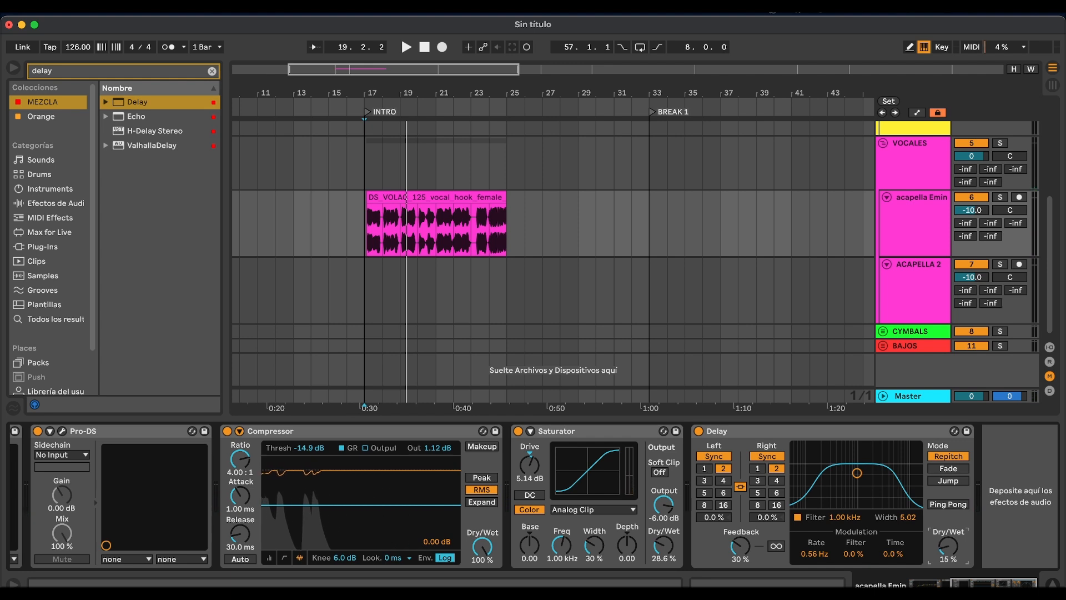
key(space)
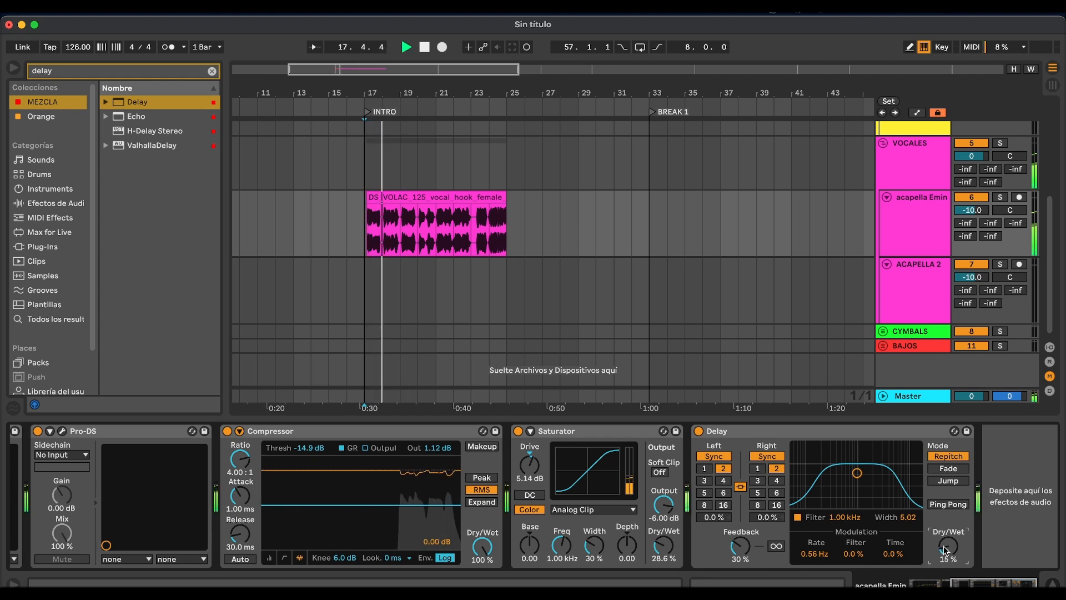
key(space)
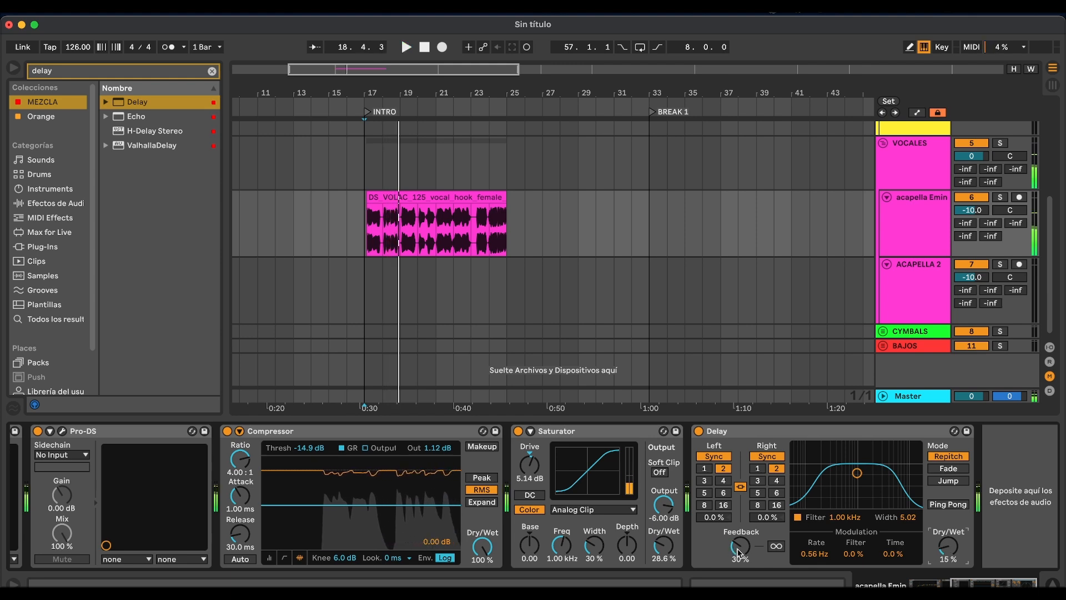
- Raise Delay's Feedback to 50 % and listen to the repeats on the vocal
drag(733, 545, 733, 531)
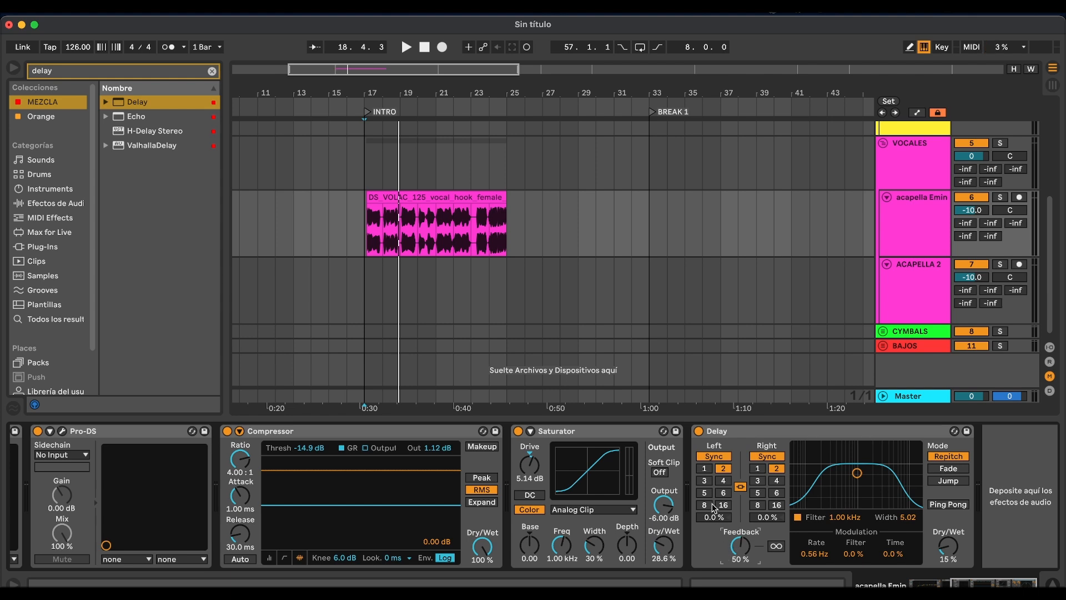
key(space)
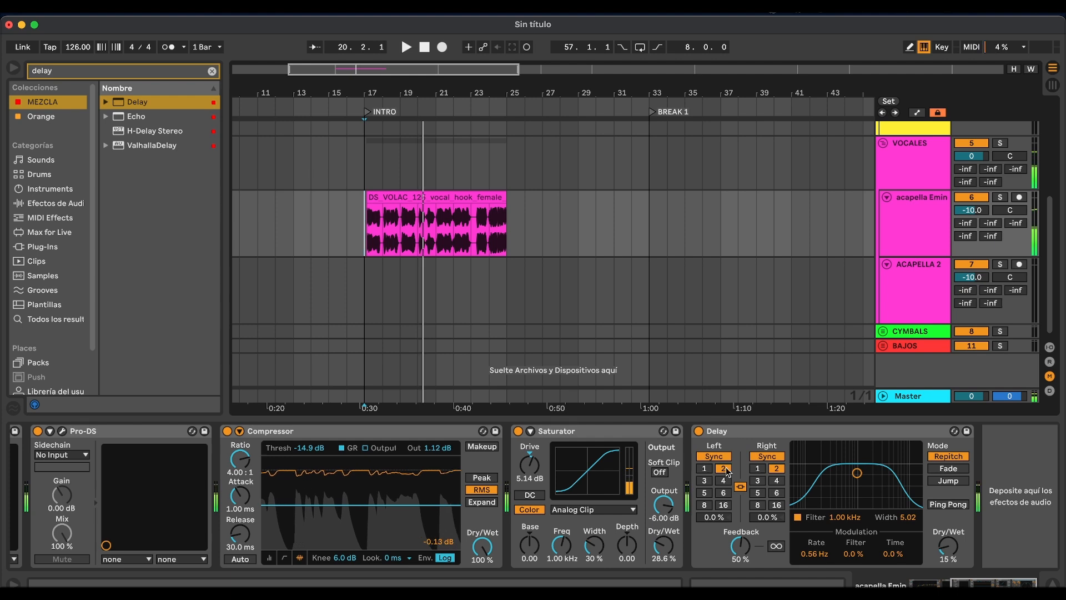
key(space)
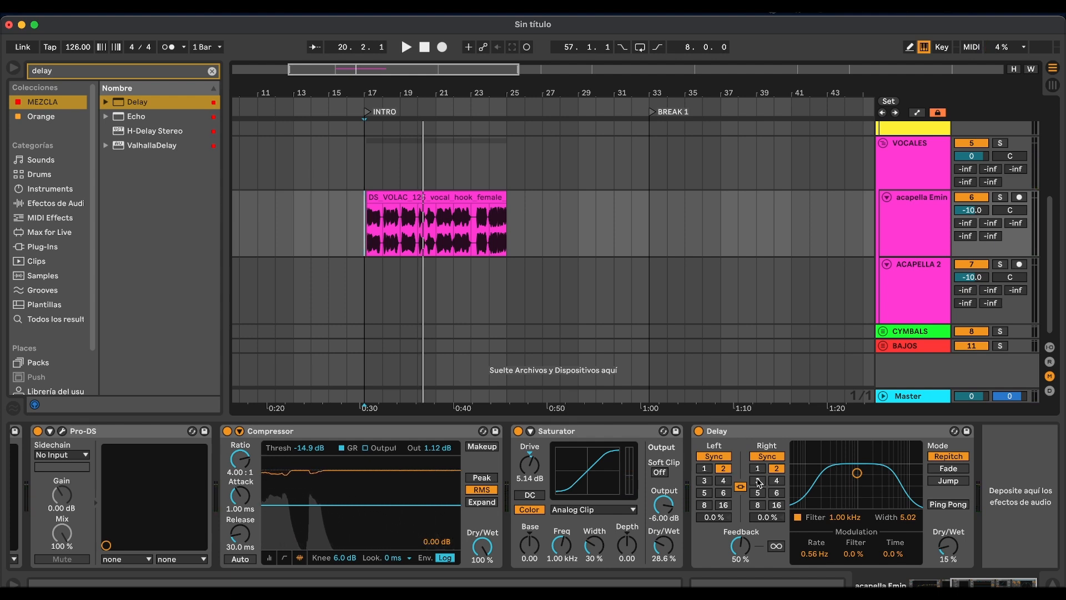
- Audition a linked Delay time of 3 sixteenths on the vocal, and change both channels to 4 sixteenths
click(705, 481)
key(space)
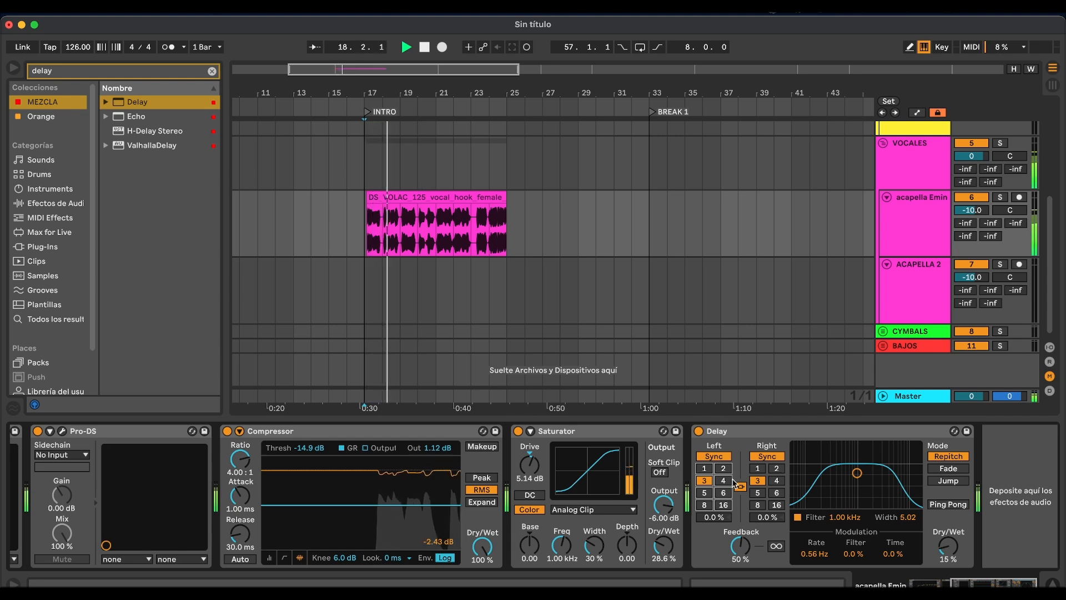
click(724, 483)
key(space)
key(space)
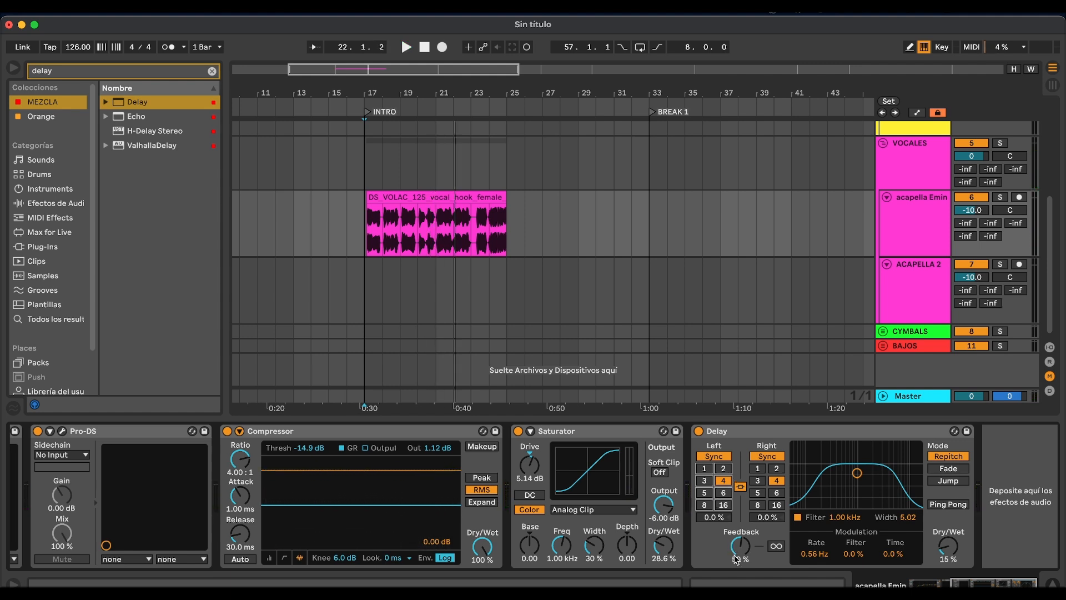
- Lower Delay's Feedback to 40 % and its Dry/Wet to 9.5 % while playing the vocal
drag(739, 550, 738, 552)
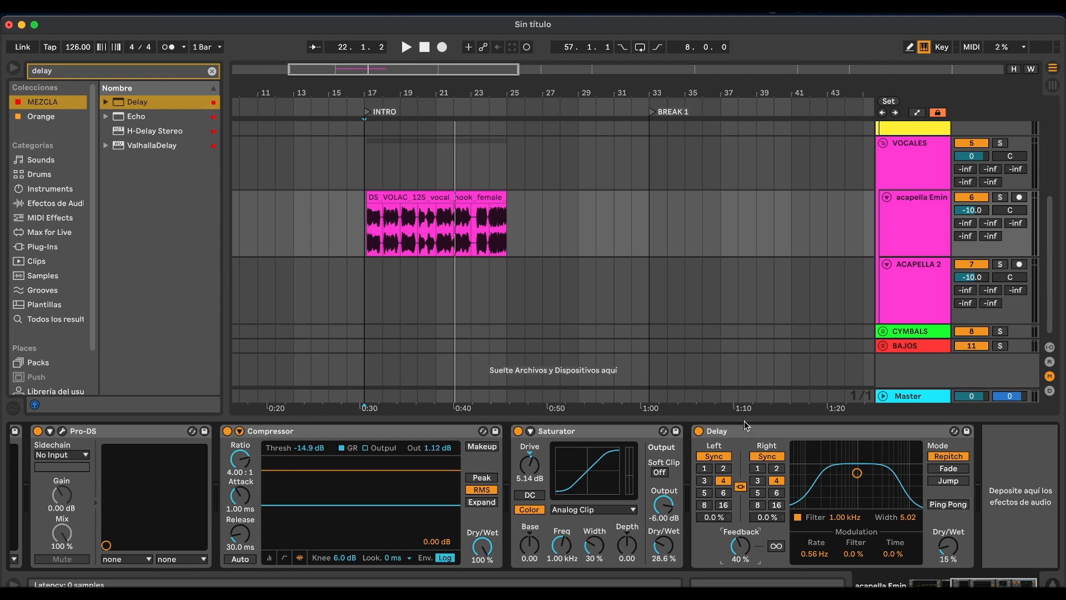
key(space)
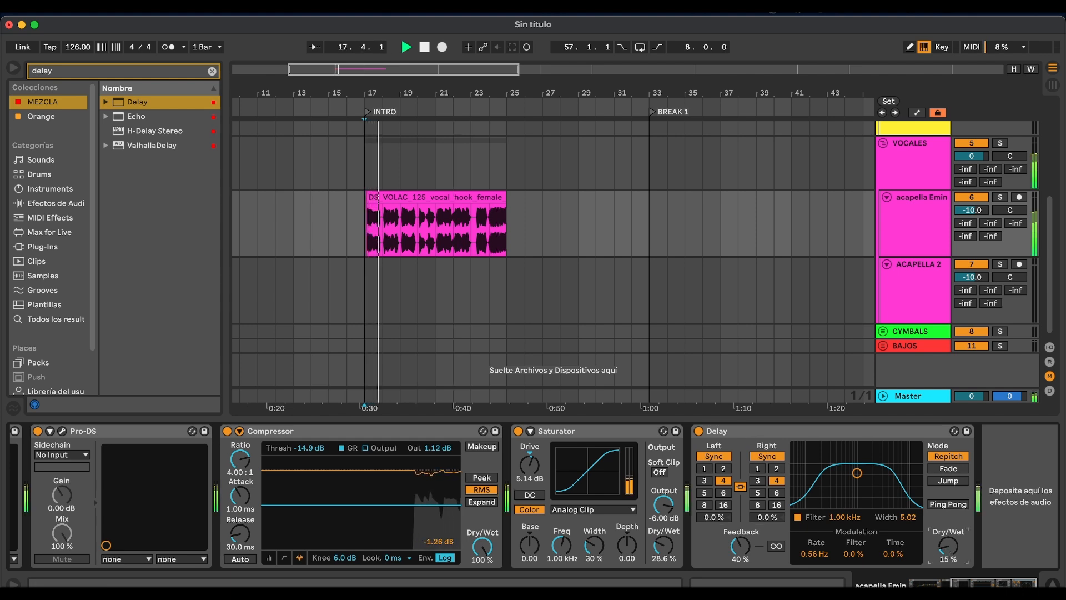
drag(949, 547, 949, 552)
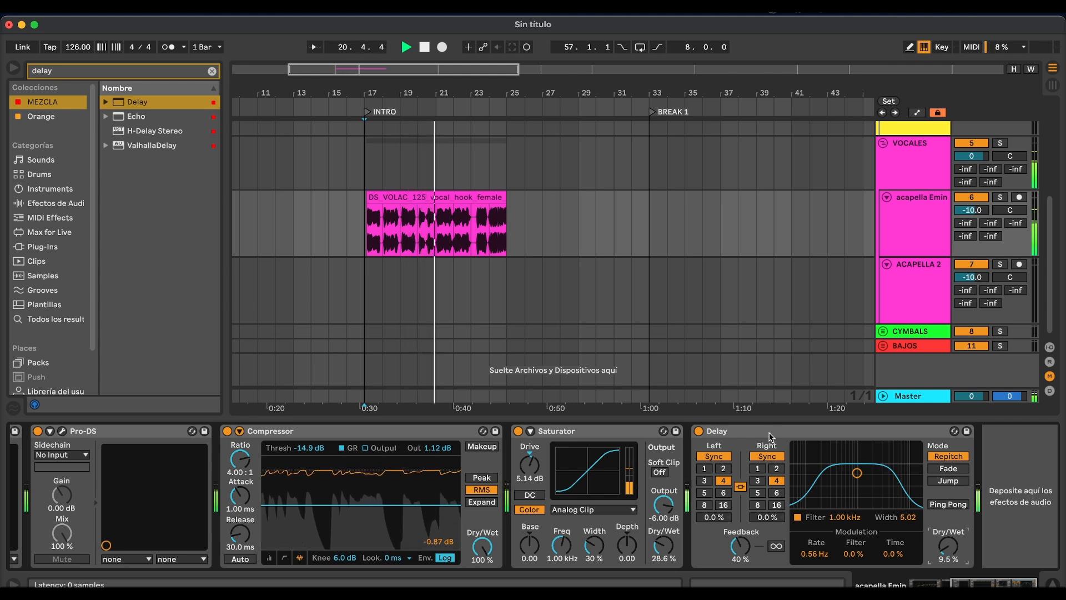
key(space)
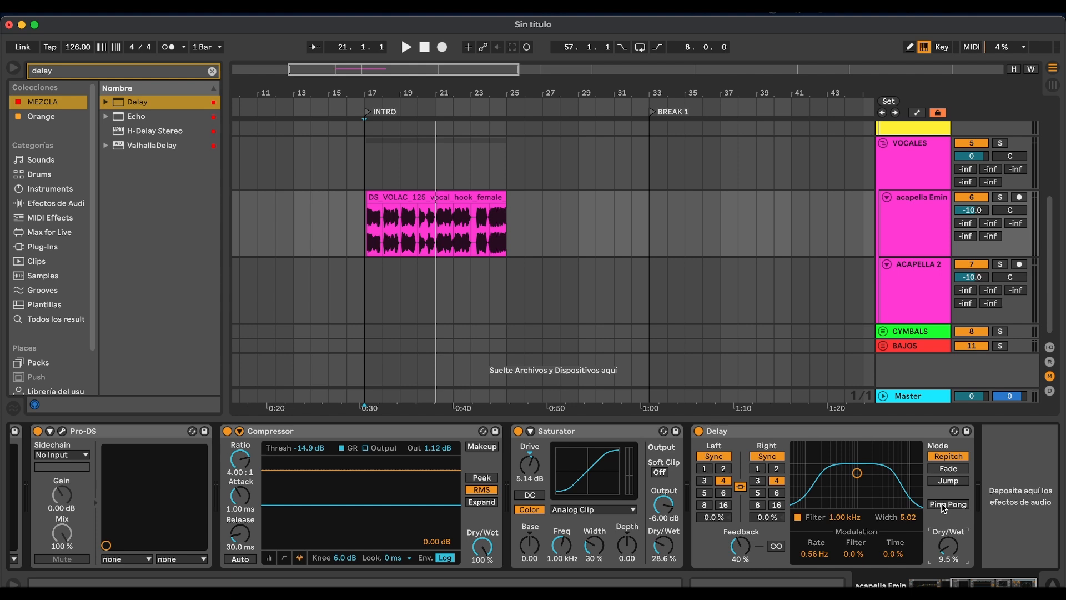
- Enable Delay's Ping Pong mode, and narrow its filter to a width of 2.29 at 1.02 kHz with Dry/Wet at 8.7 %
key(space)
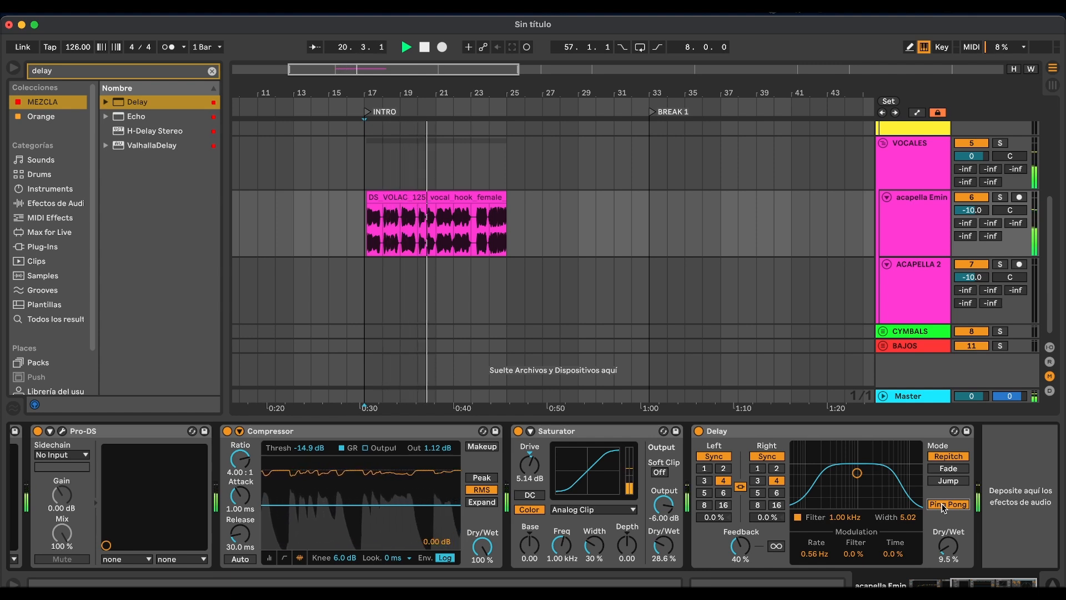
key(space)
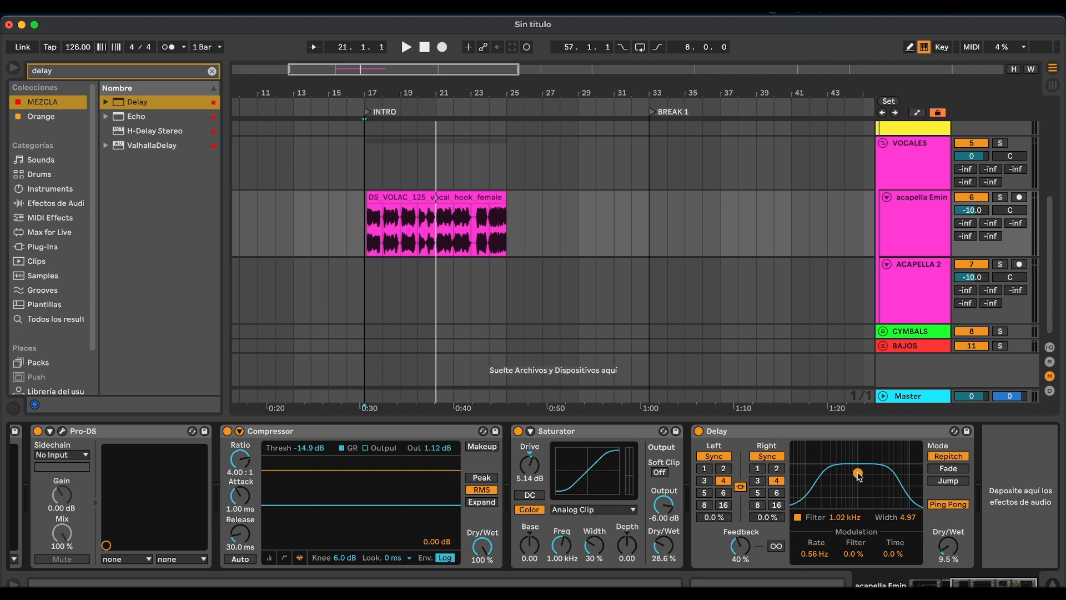
drag(851, 502, 852, 515)
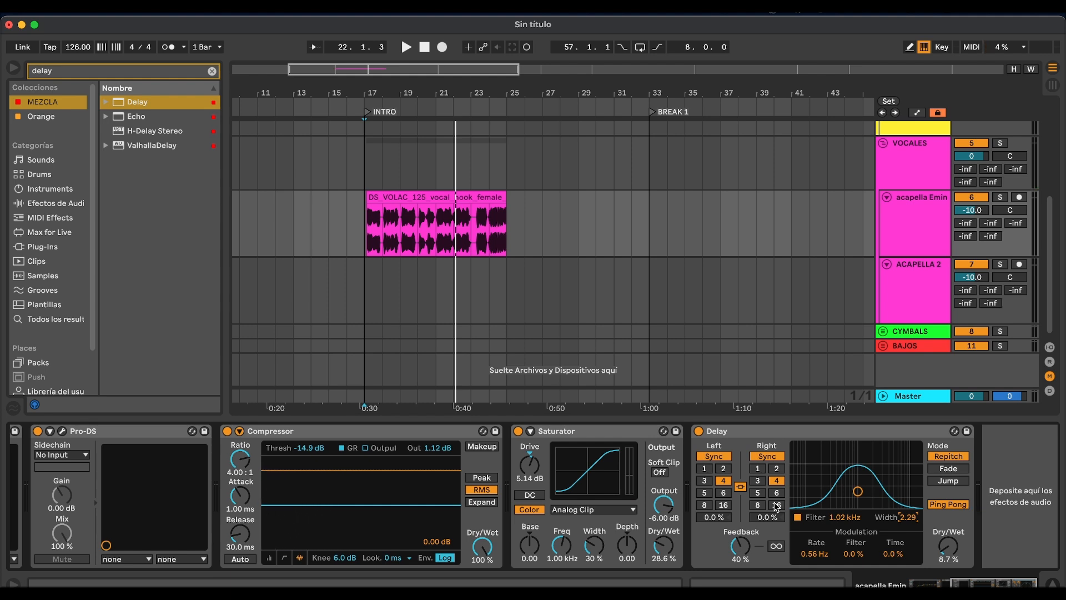
- Find the Empty Club reverb preset by searching for "rever" and add it after Delay
click(77, 76)
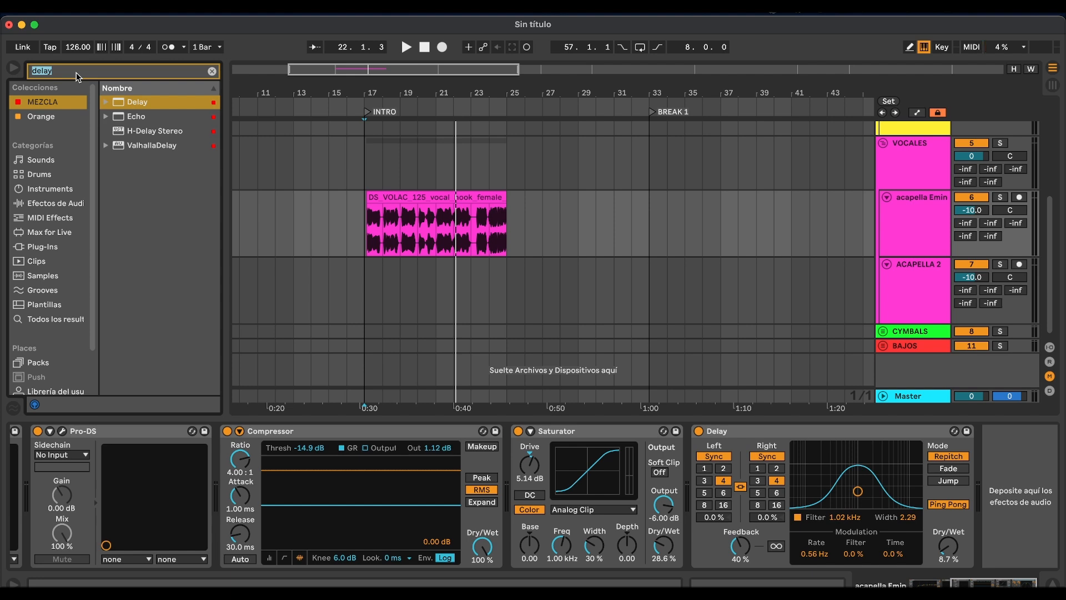
text(rever)
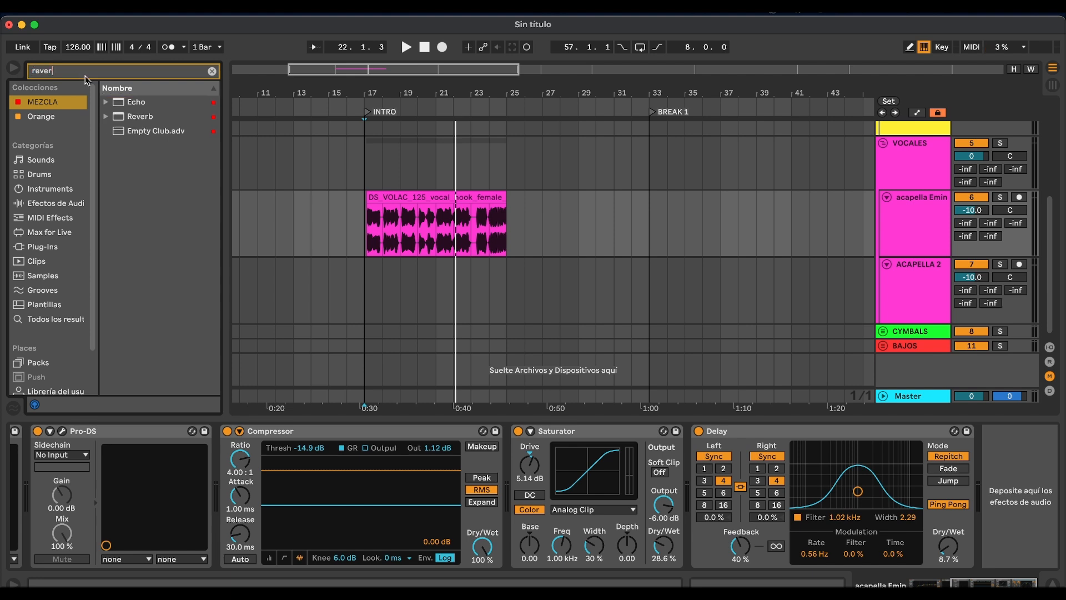
drag(135, 137, 736, 460)
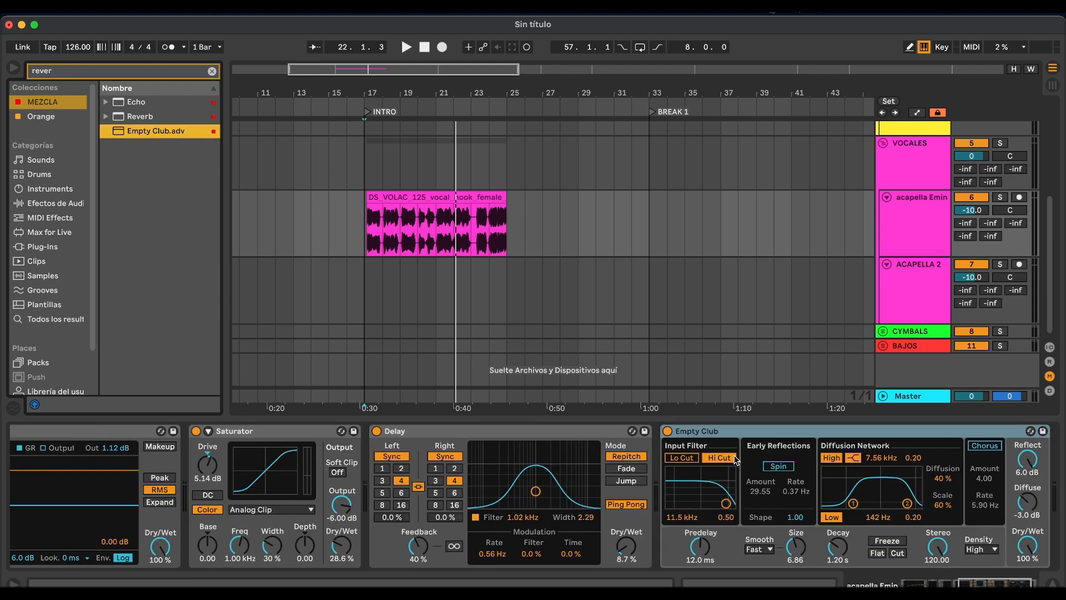
scroll(766, 464, right, 3)
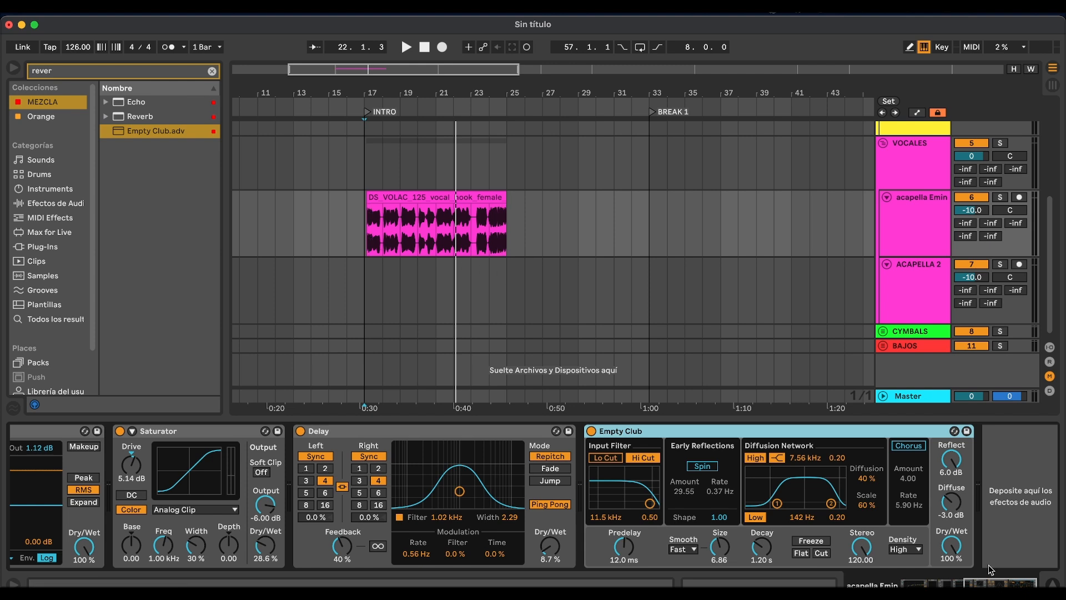
- Play the vocal from bar 17 and lower Empty Club's Dry/Wet to 14 %
click(365, 230)
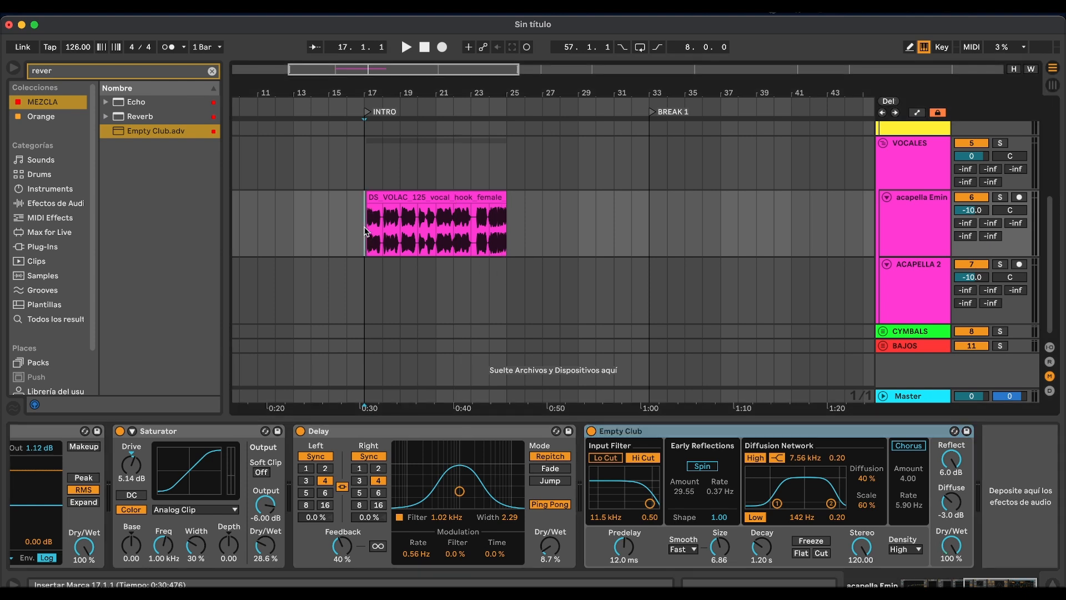
key(space)
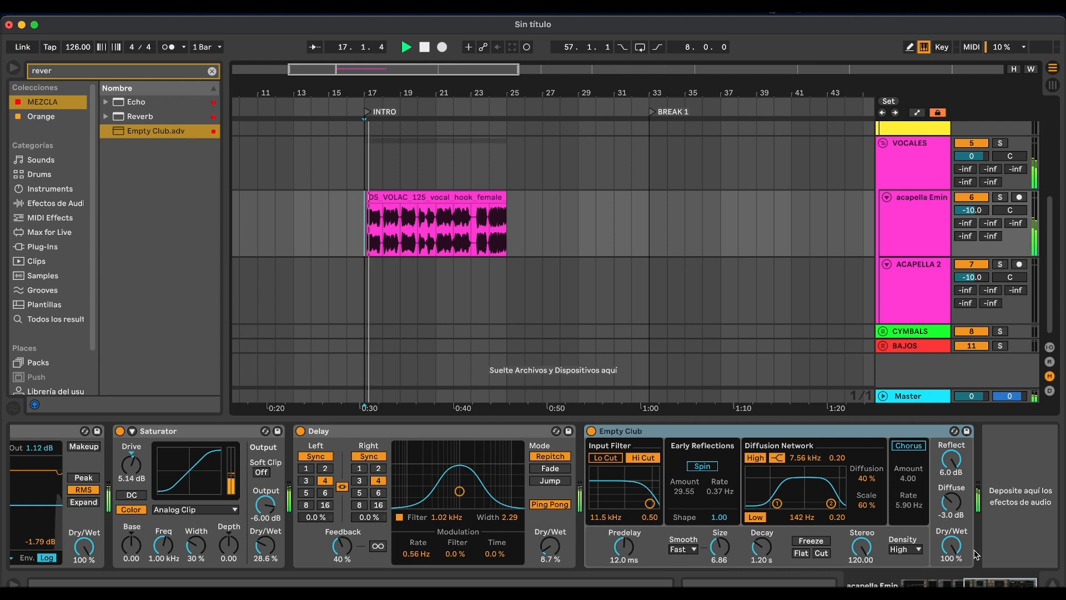
drag(949, 542, 950, 552)
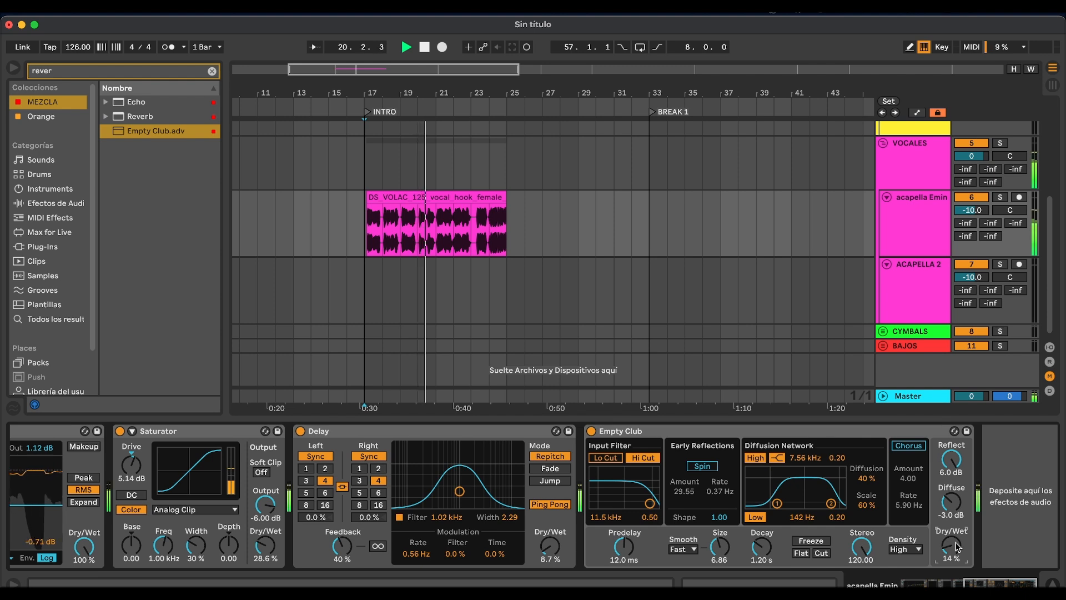
key(space)
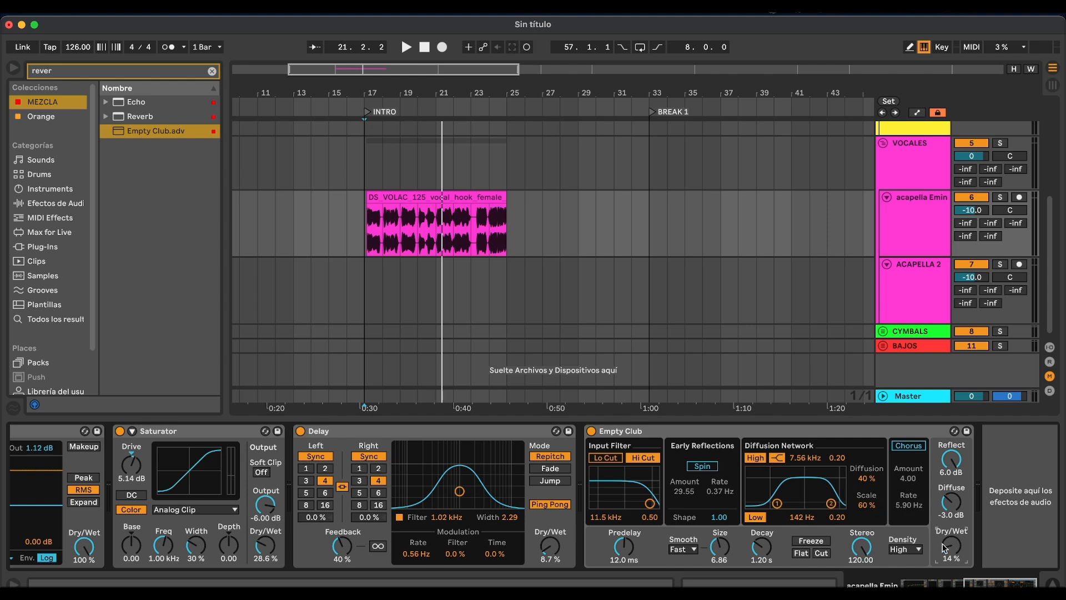
- Bypass Delay to hear the reverb alone, and set Empty Club's Dry/Wet to 29 % and Decay to 1.92 s
key(space)
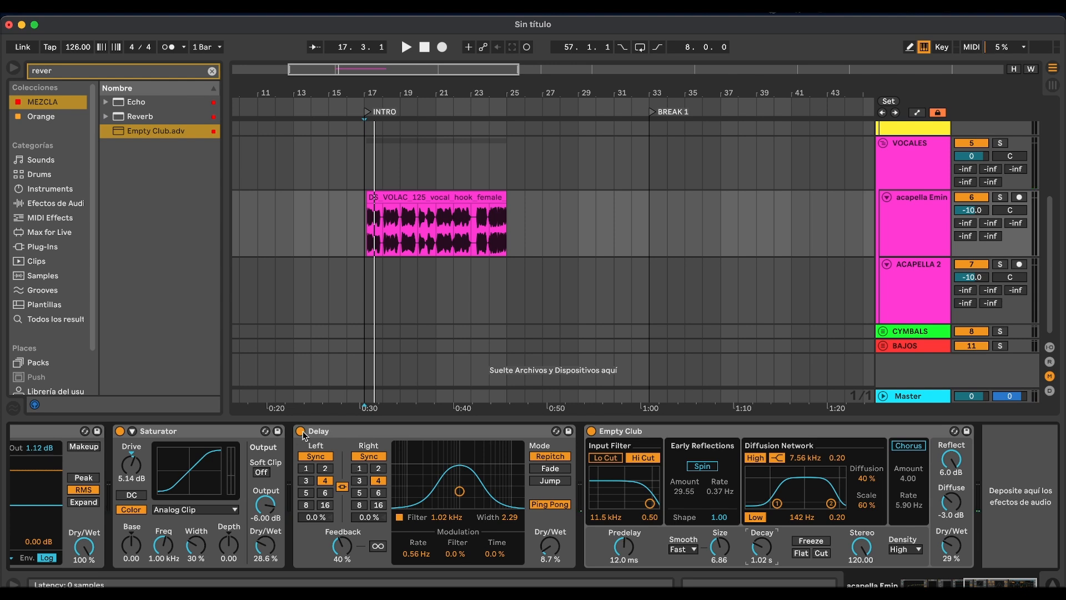
click(300, 431)
key(space)
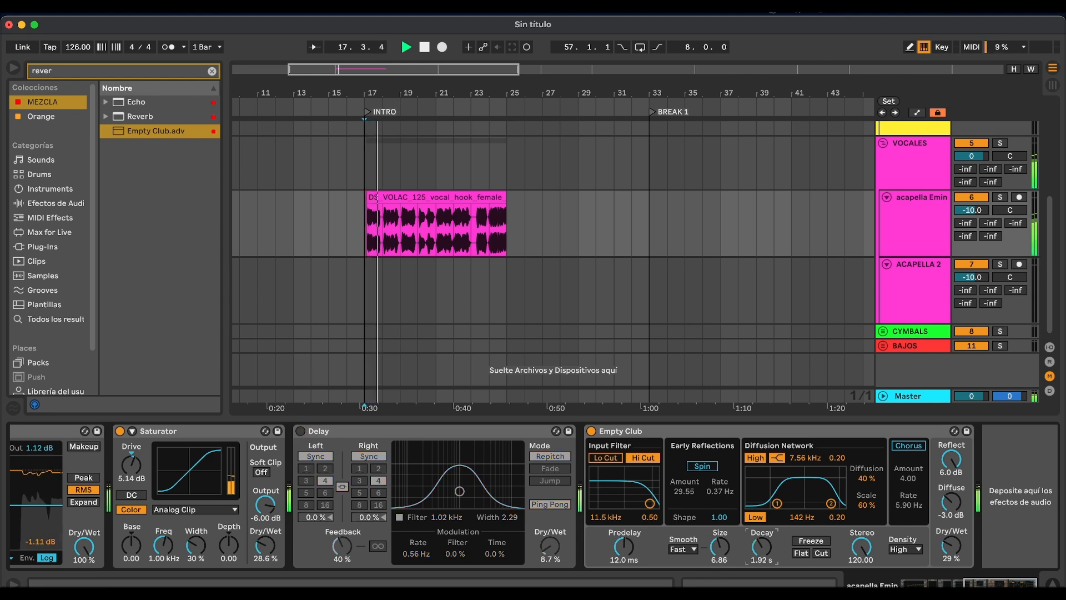
drag(759, 548, 759, 554)
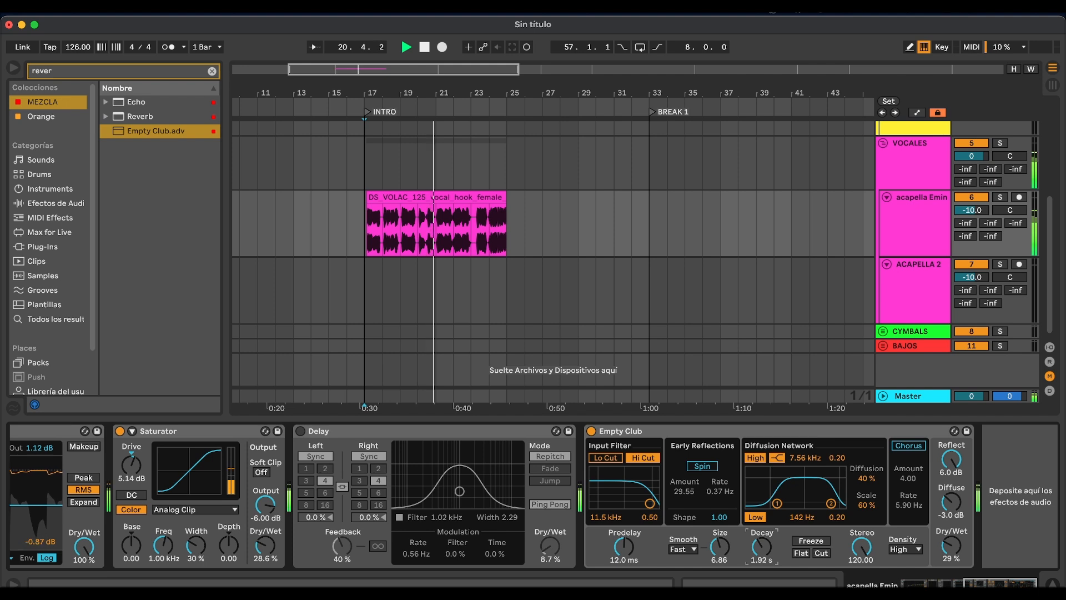
key(space)
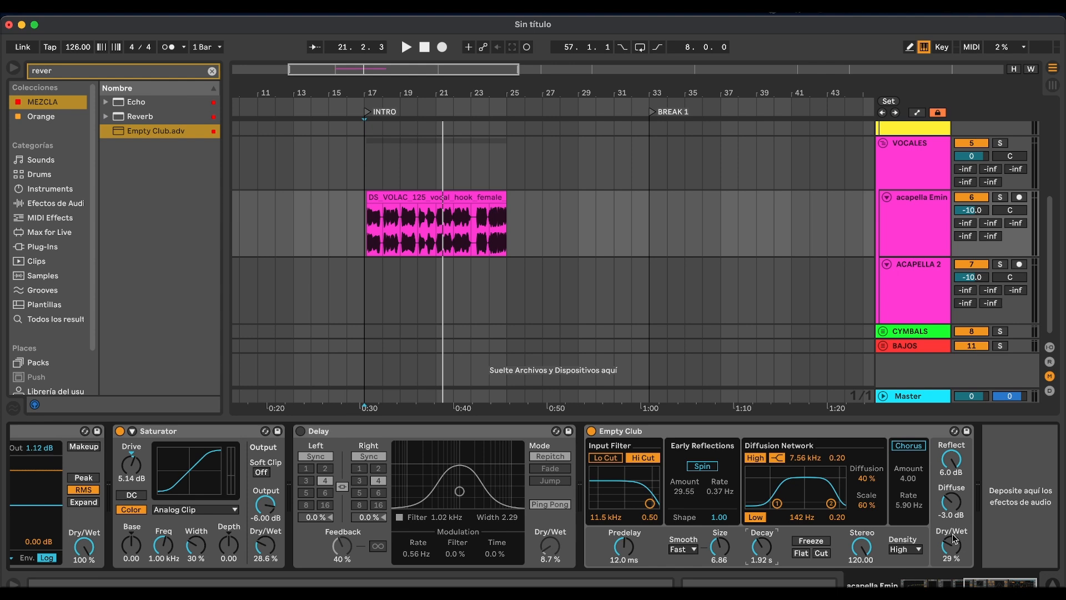
- Play the vocal from bar 17 while lowering Empty Club's Dry/Wet to 7.9 %, and reactivate Delay
click(364, 233)
key(space)
drag(957, 543, 956, 569)
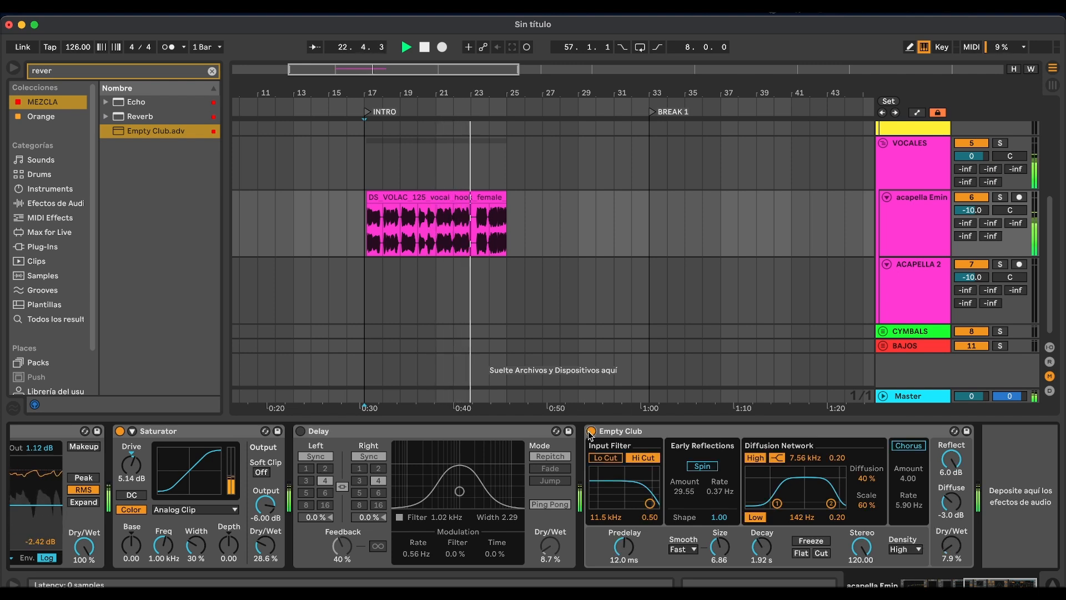
key(space)
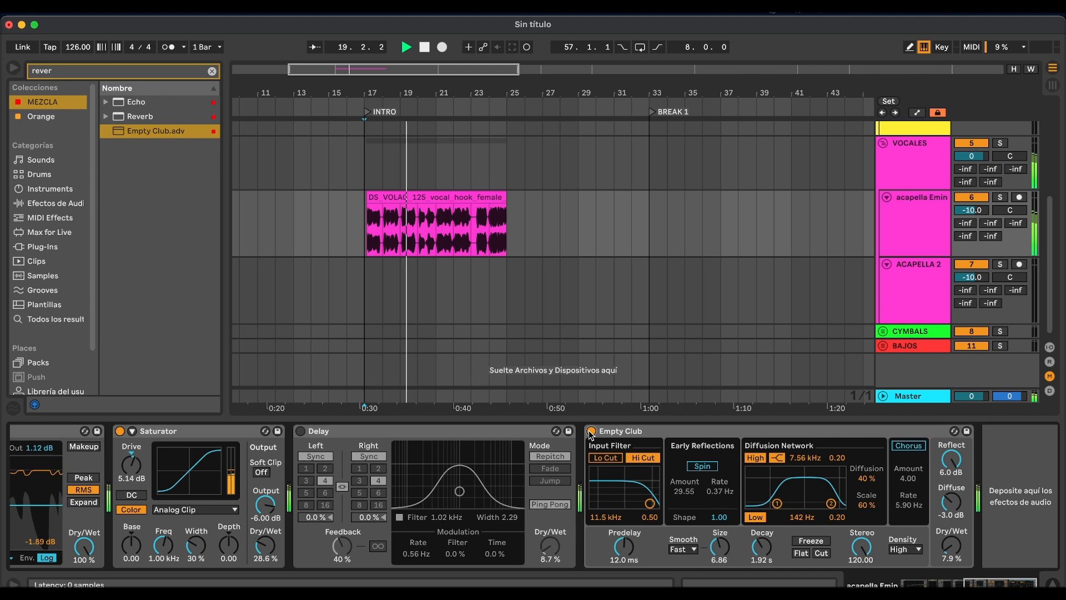
key(space)
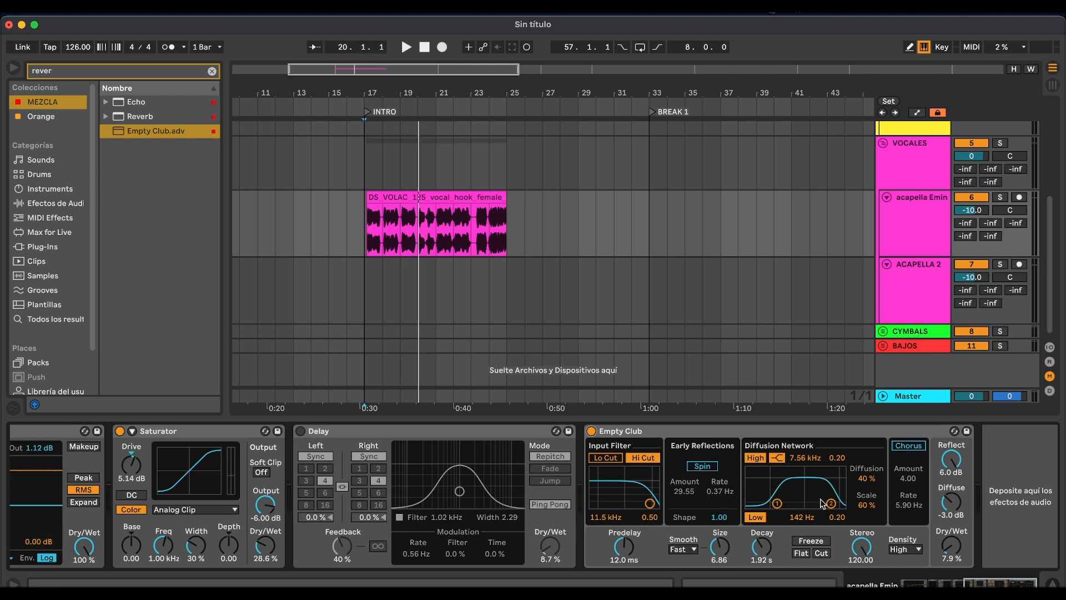
scroll(425, 449, left, 5)
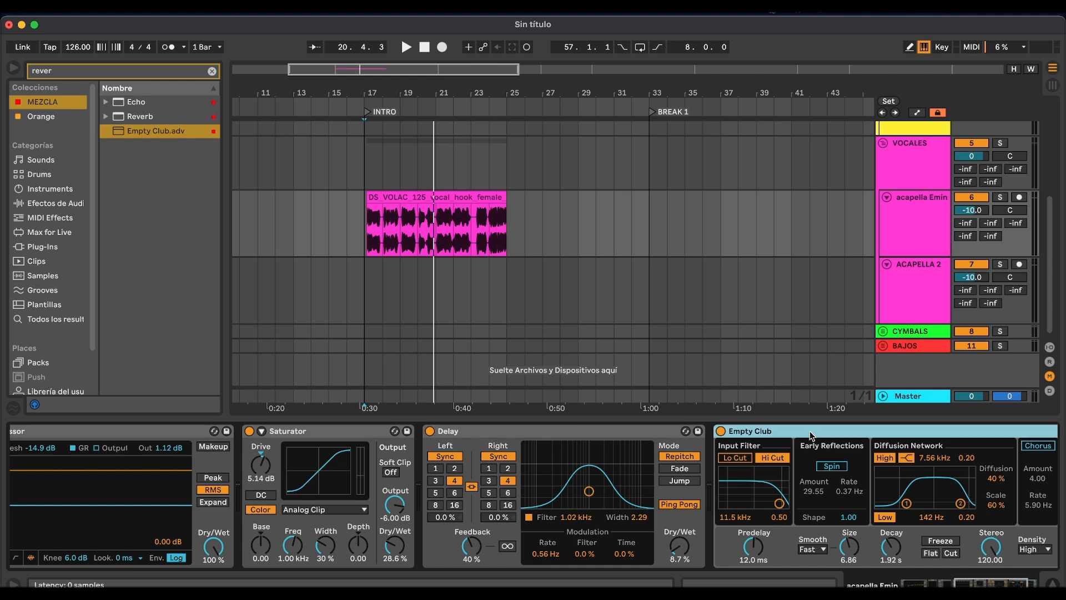
- Group the whole vocal effects chain, from EQ Eight through Empty Club, into a single Audio Effect Rack
scroll(641, 448, left, 10)
scroll(641, 448, left, 4)
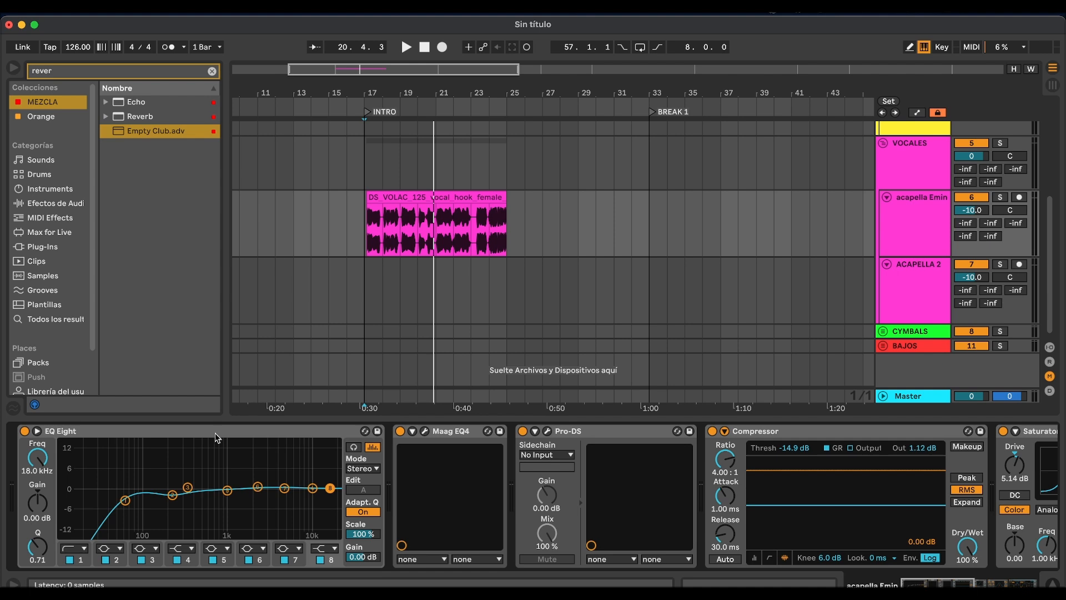
shift+click(215, 434)
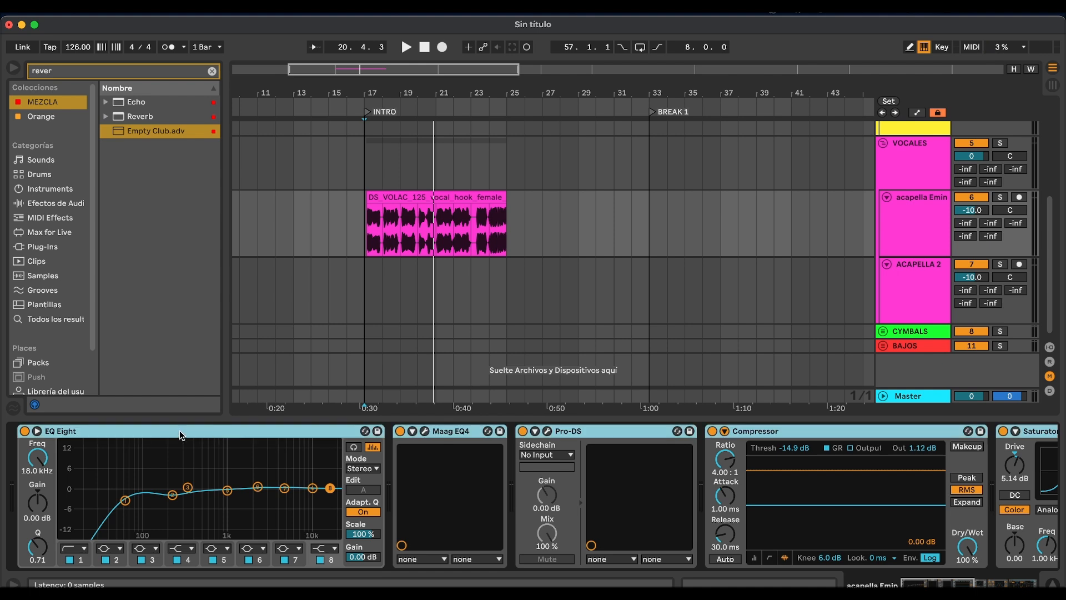
key(super+g)
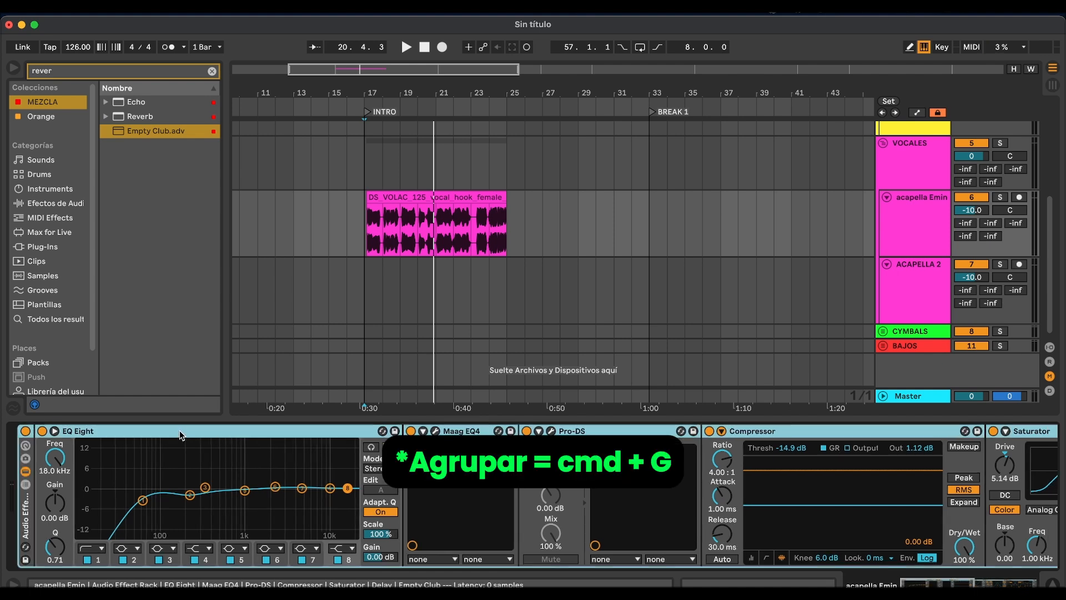
- Compare the vocal without and with processing by playing it from bar 17 with the Audio Effect Rack bypassed, and again with it reactivated
click(25, 432)
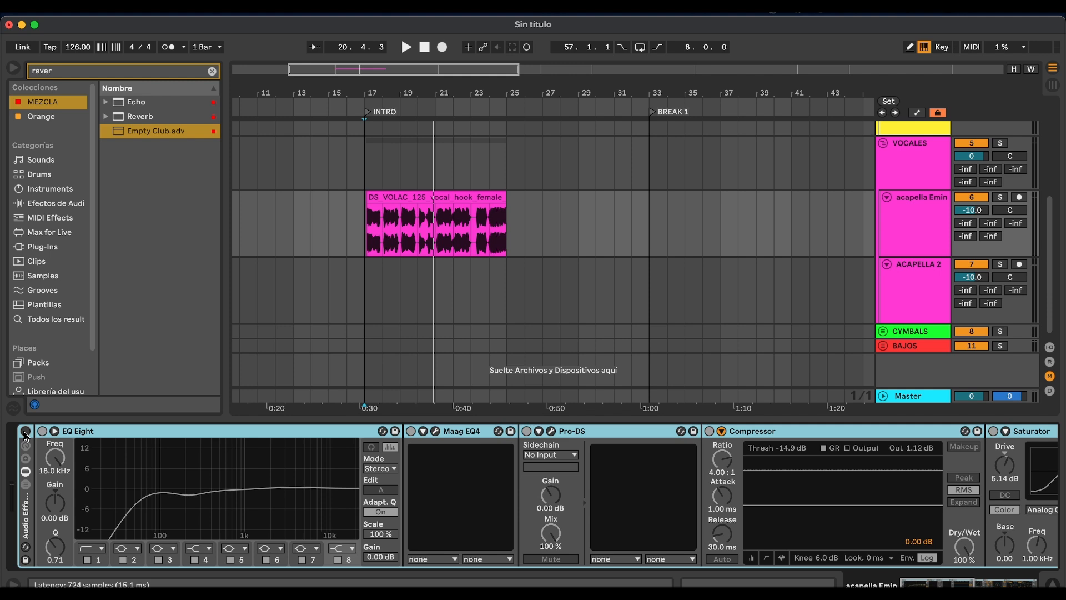
key(space)
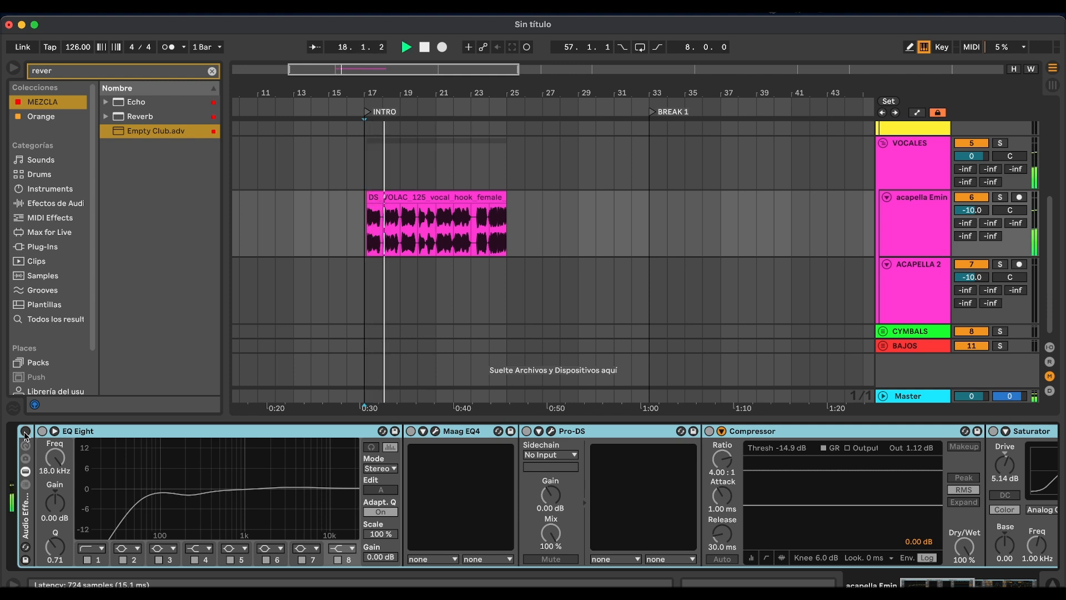
key(space)
click(25, 432)
key(space)
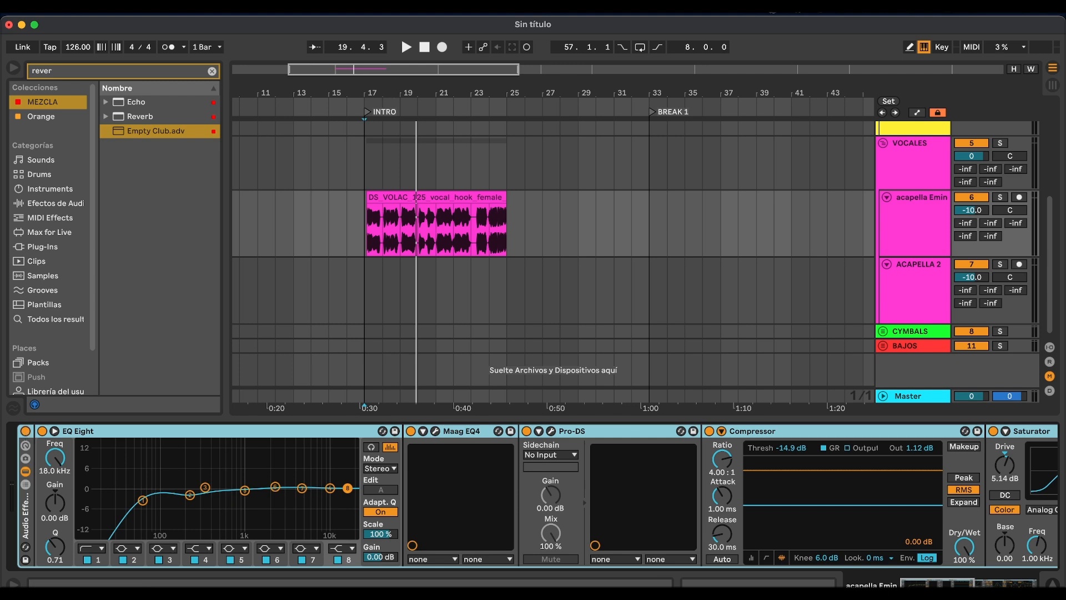
drag(390, 93, 390, 73)
click(588, 512)
scroll(588, 512, right, 5)
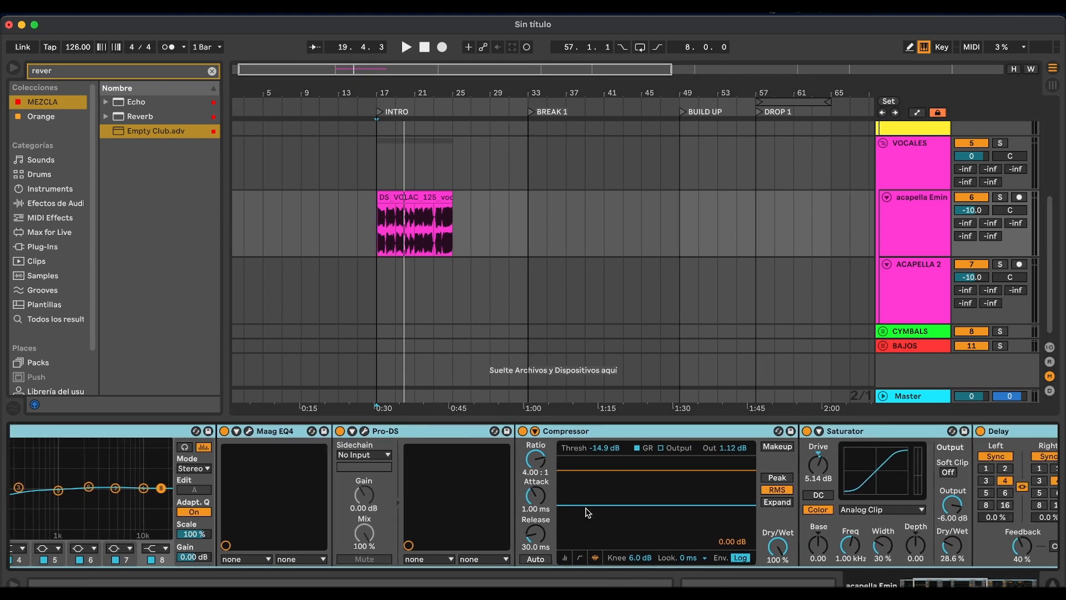
scroll(588, 512, left, 5)
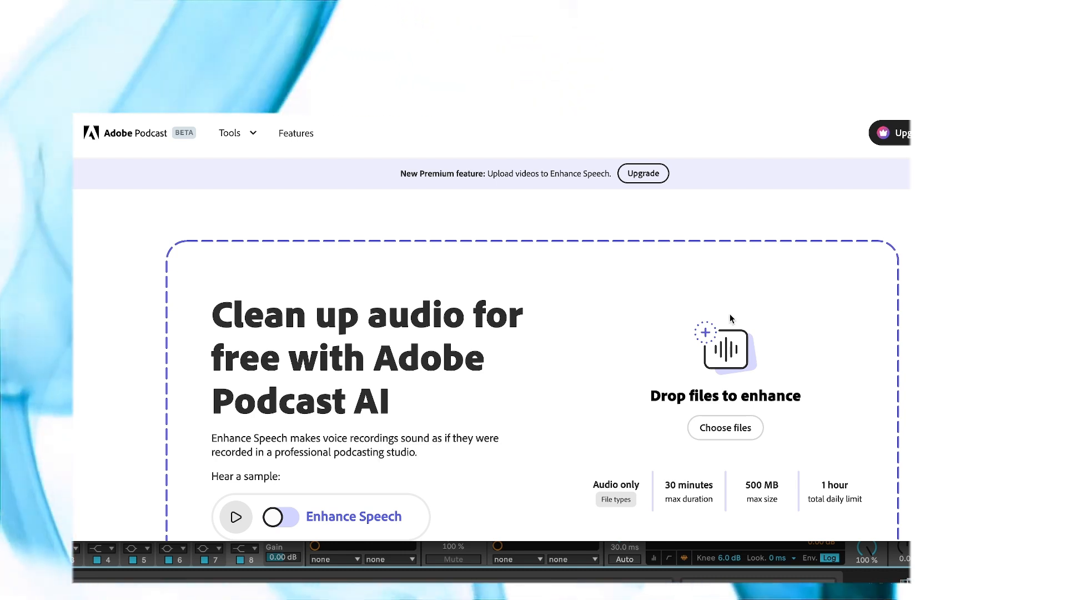
scroll(743, 300, down, 2)
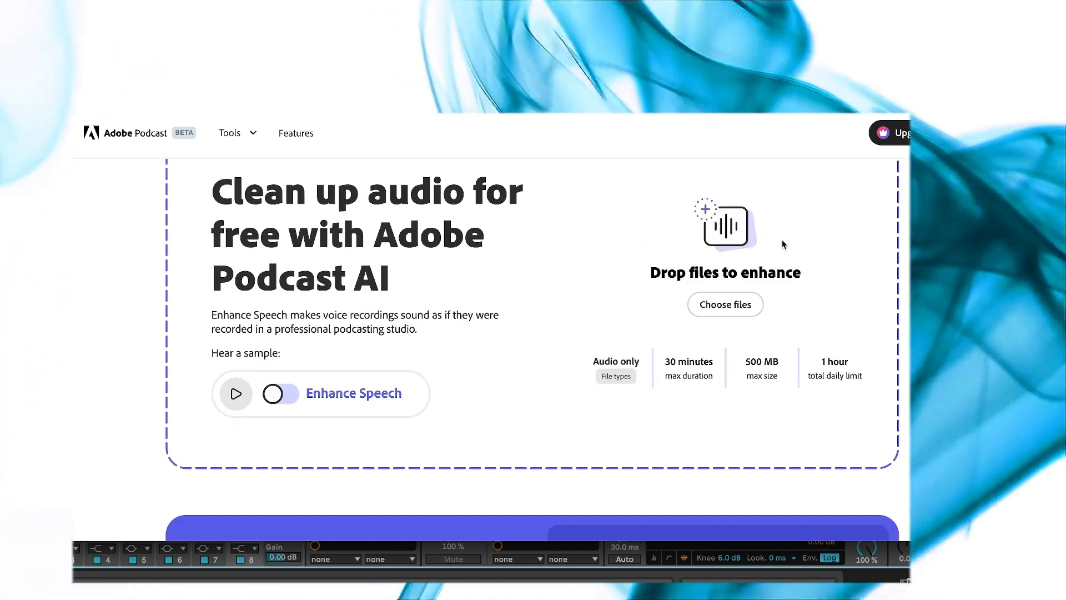